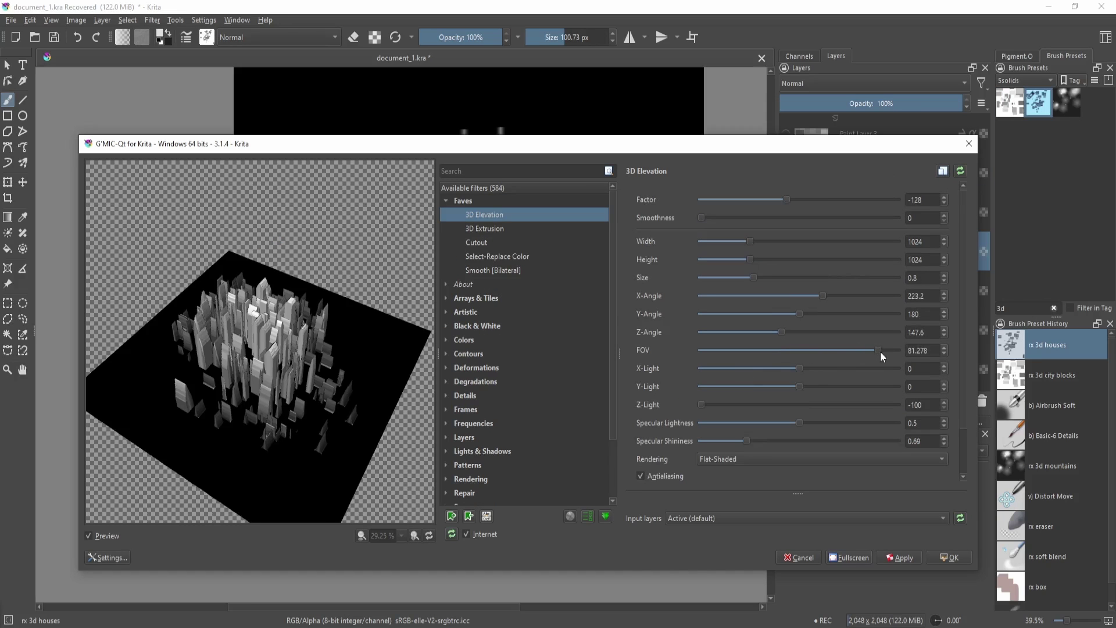
# Widen the 3D Elevation filter's FOV to 90 and increase its Z-Angle to rotate the terrain preview
pyautogui.moveTo(880, 351); pyautogui.dragTo(890, 351)
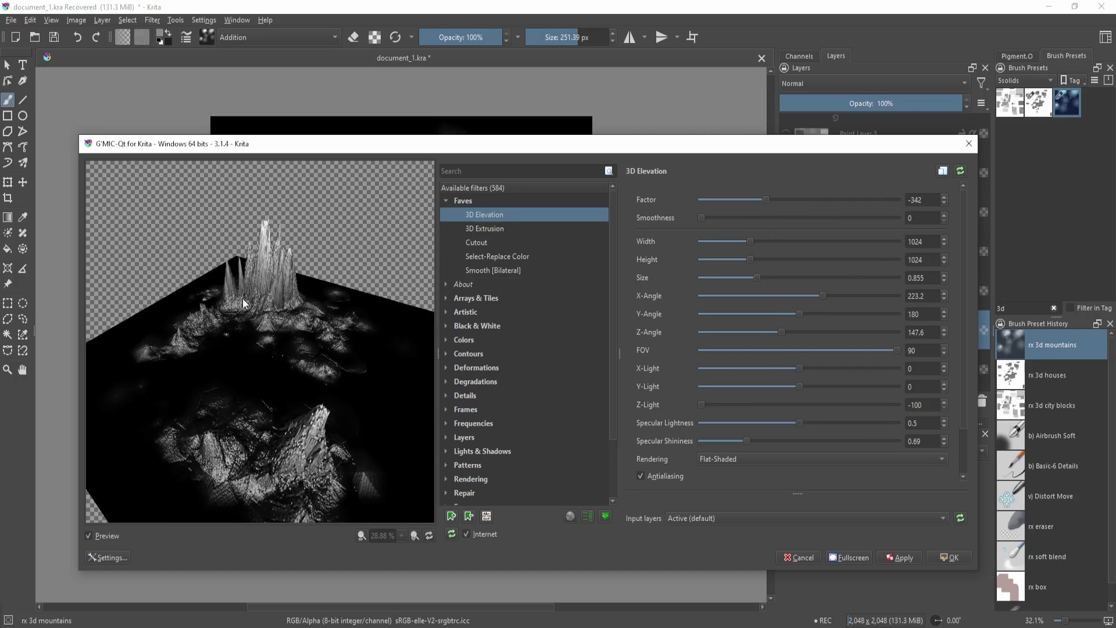
pyautogui.moveTo(782, 336); pyautogui.dragTo(841, 333)
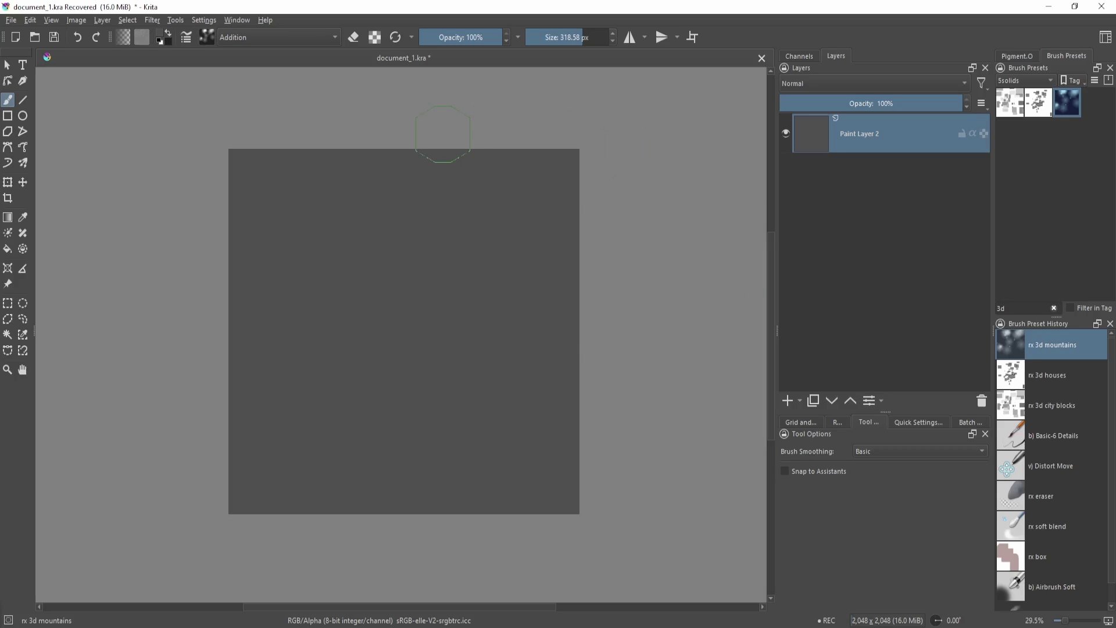
# Add a paint layer and fill a rectangle about 352 × 327 px in the canvas's upper-left area with black
pyautogui.press('Insert')
pyautogui.moveTo(480, 361); pyautogui.dragTo(498, 306)
pyautogui.scroll(1, 511, 297)
pyautogui.moveTo(538, 271); pyautogui.dragTo(530, 326)
pyautogui.scroll(1, 537, 313)
pyautogui.hotkey('ctrl', 'r')
pyautogui.moveTo(254, 198); pyautogui.dragTo(336, 187)
pyautogui.hotkey('shift', 'i')
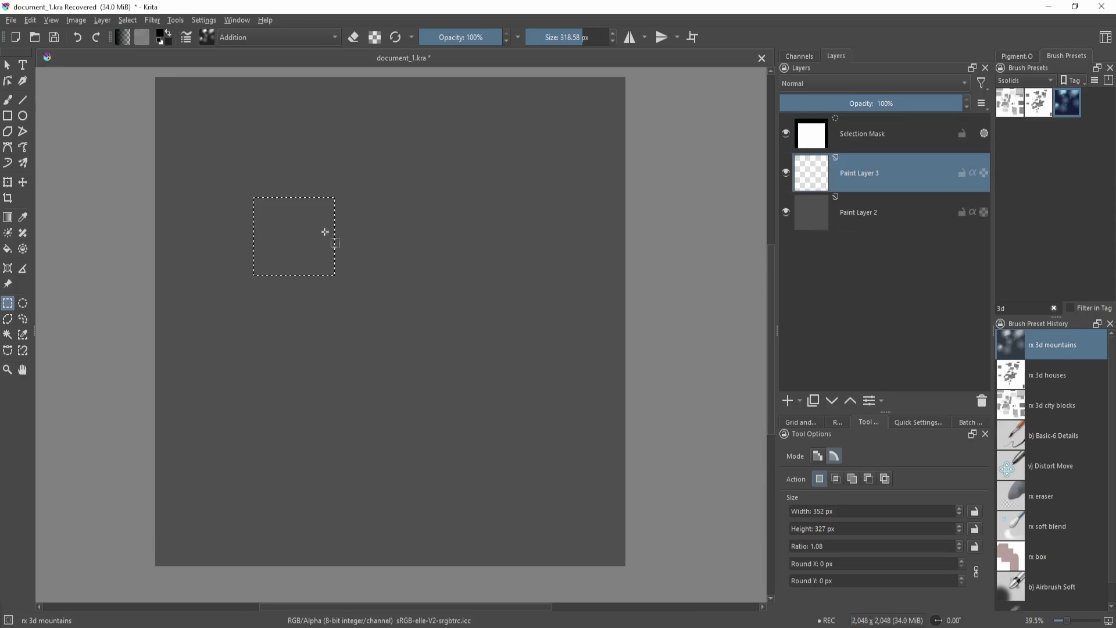
pyautogui.hotkey('shift', 'BackSpace')
pyautogui.click(452, 205)
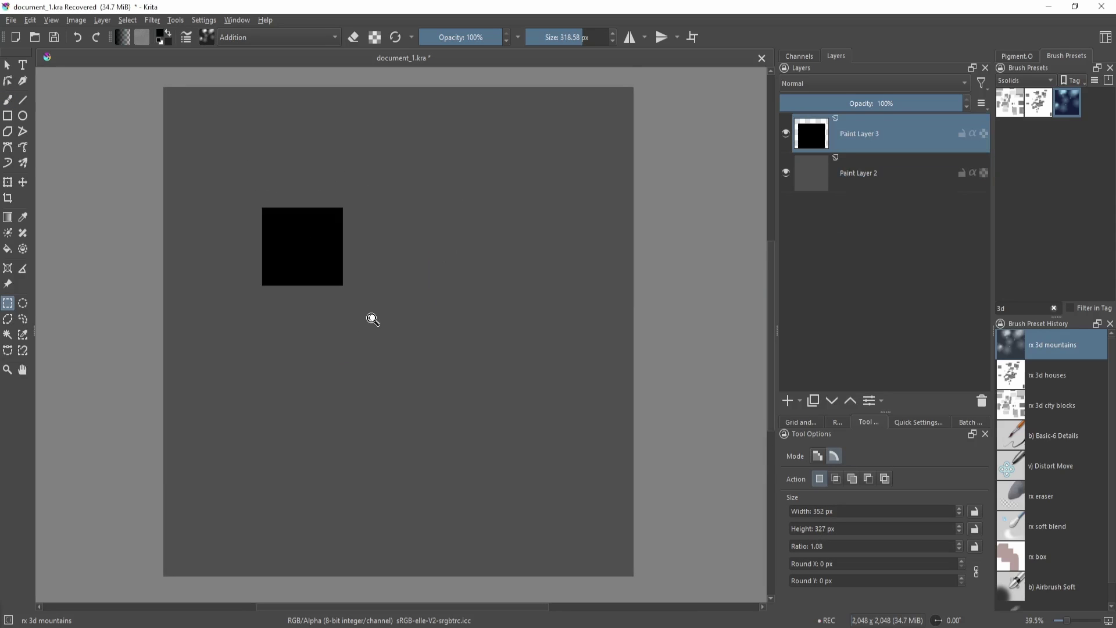
# Fill a grey square about 324 px wide and a white square about 326 px wide in a row beside the black one
pyautogui.moveTo(440, 208); pyautogui.dragTo(515, 285)
pyautogui.rightClick(421, 267)
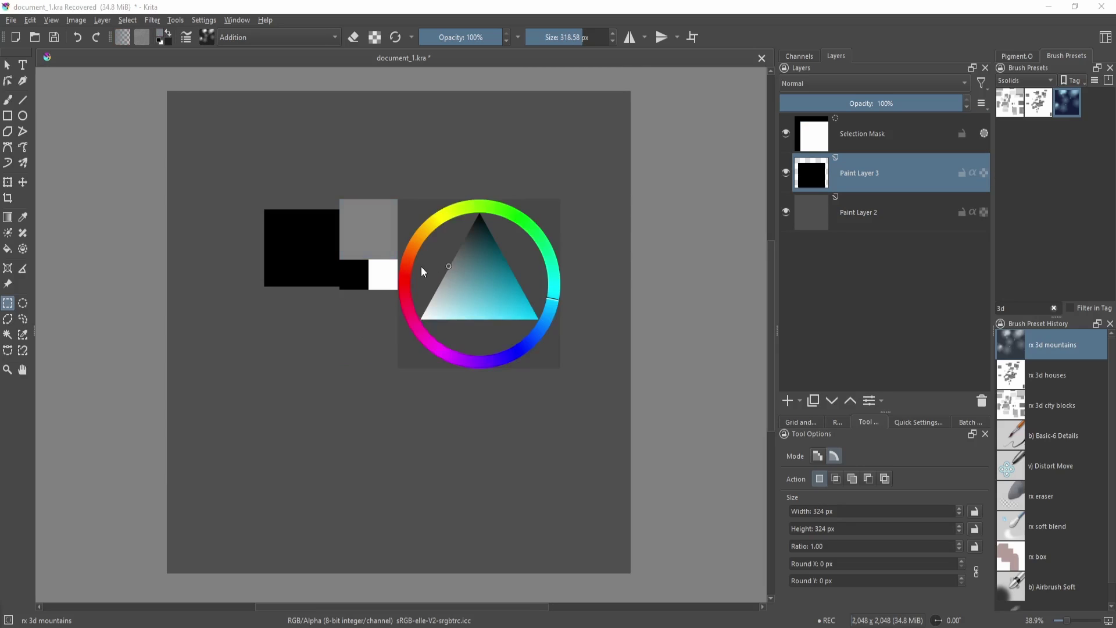
pyautogui.press('BackSpace')
pyautogui.press('t')
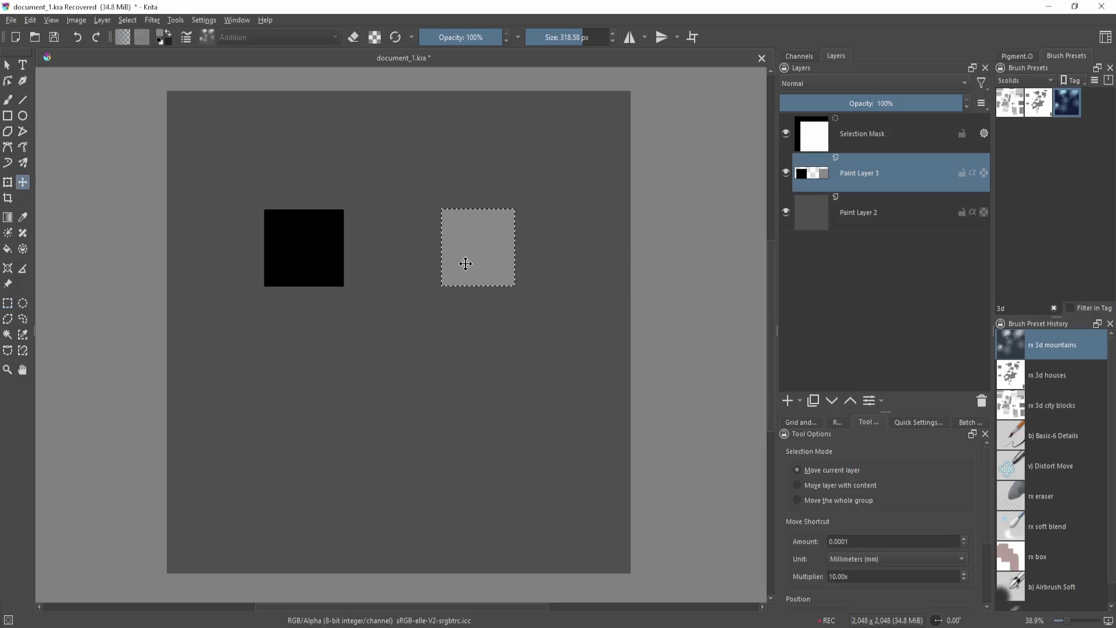
pyautogui.moveTo(459, 261); pyautogui.dragTo(428, 264)
pyautogui.hotkey('ctrl', 'r')
pyautogui.moveTo(509, 204); pyautogui.dragTo(573, 281)
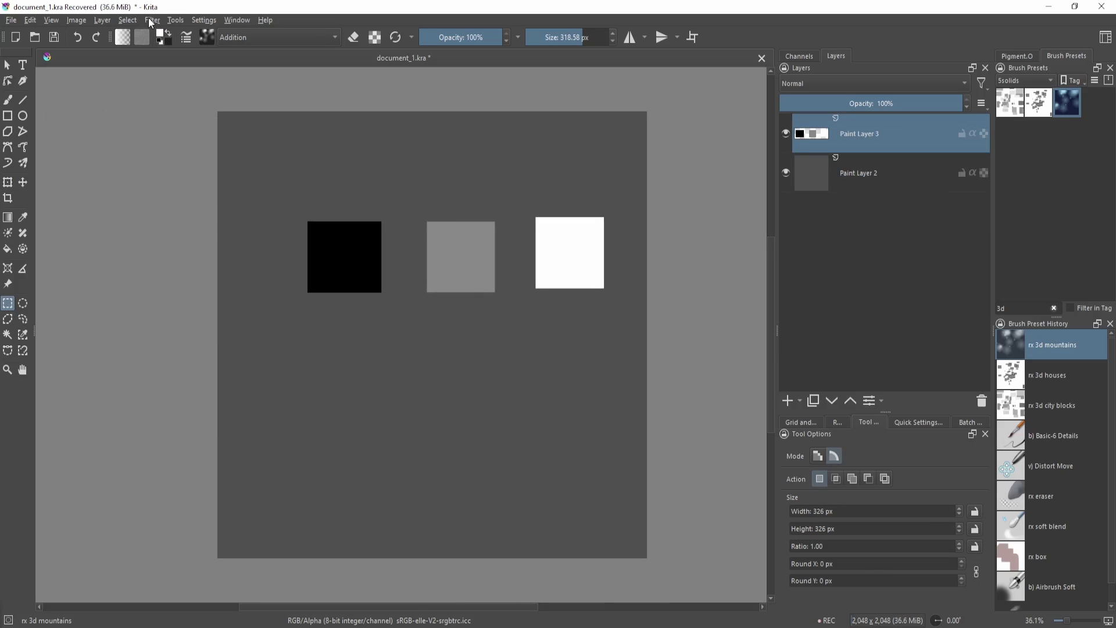
# Start G'MIC-Qt on the squares layer, preview 3D Elevation, and select 3D Extrusion with its default parameters
pyautogui.click(150, 21)
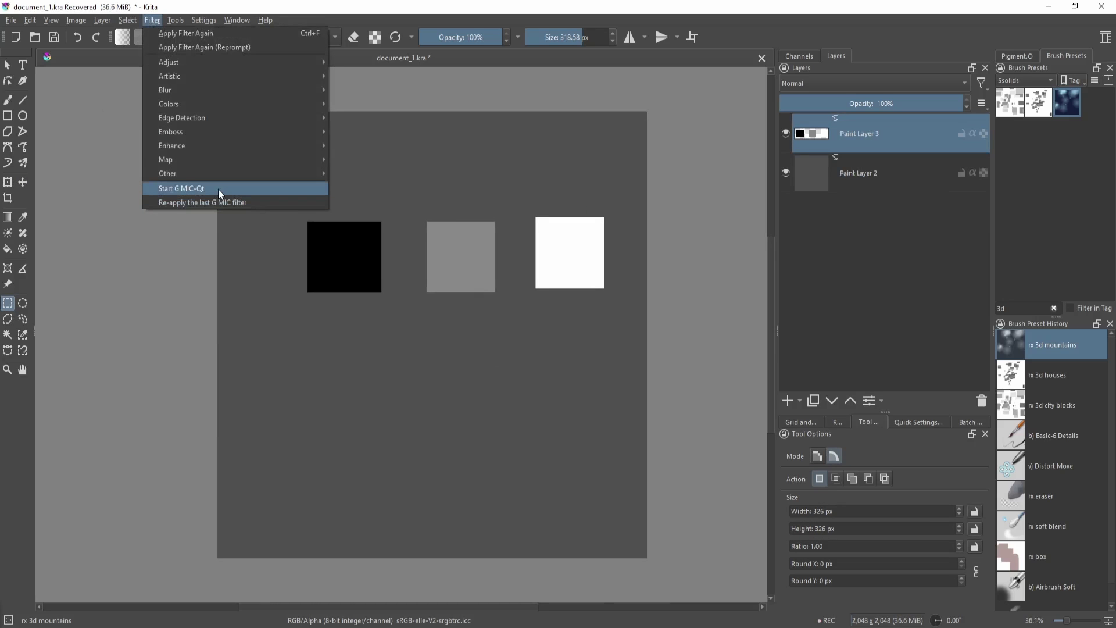
pyautogui.click(218, 193)
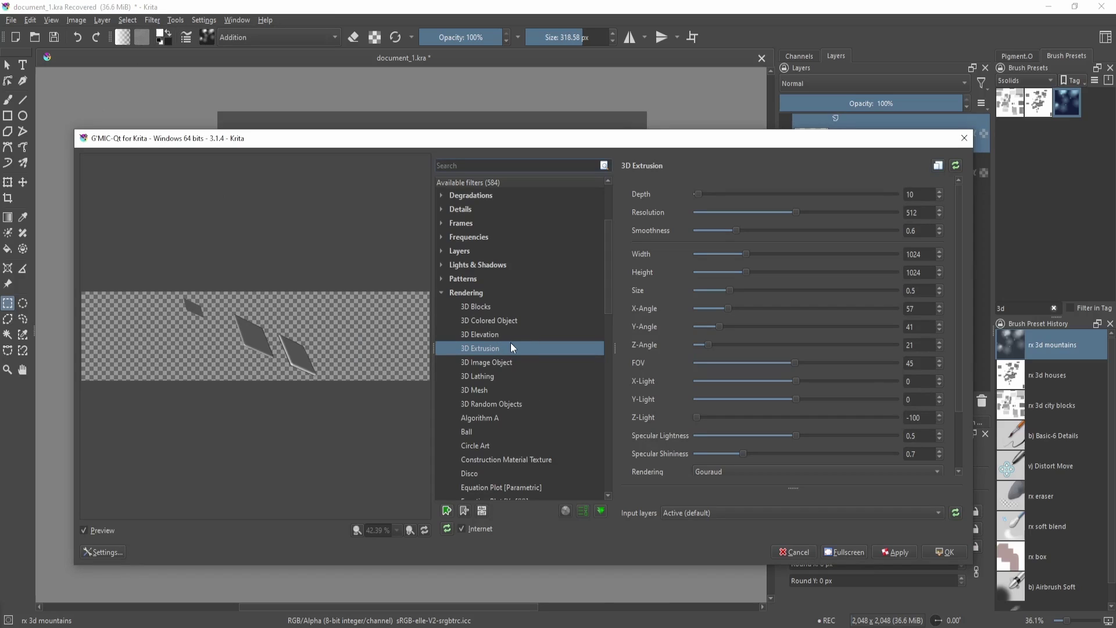
pyautogui.click(515, 336)
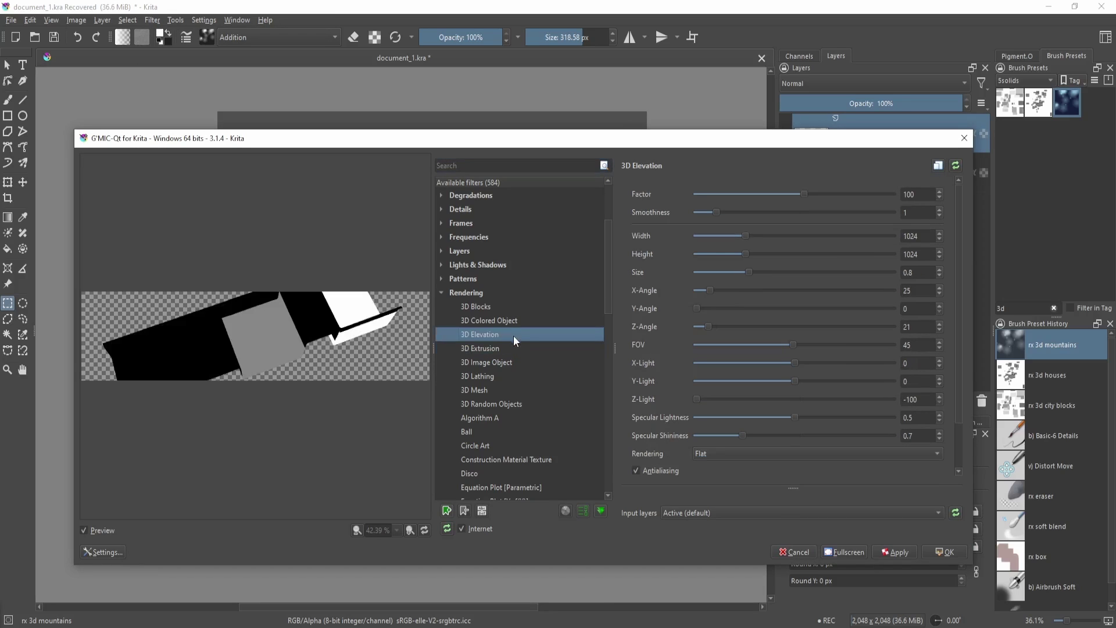
pyautogui.click(520, 348)
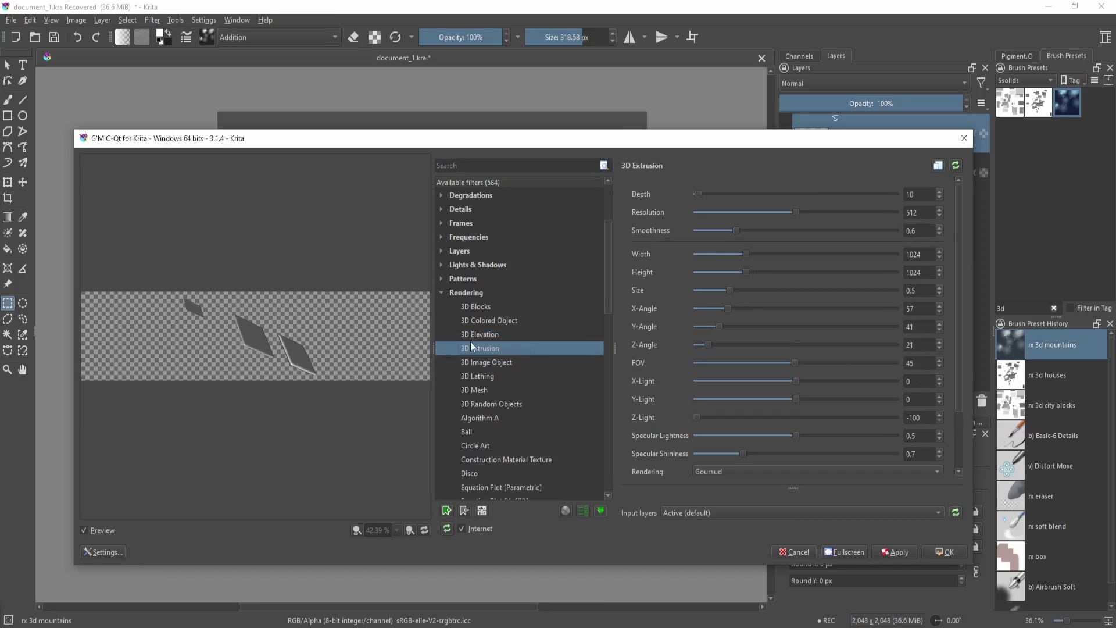
pyautogui.click(939, 306)
pyautogui.click(955, 165)
# Set the 3D Extrusion X-Angle, Y-Angle and Z-Angle to 180 each
pyautogui.doubleClick(930, 313)
pyautogui.write('180')
pyautogui.press('Return')
pyautogui.doubleClick(923, 326)
pyautogui.write('180')
pyautogui.doubleClick(923, 345)
pyautogui.write('180')
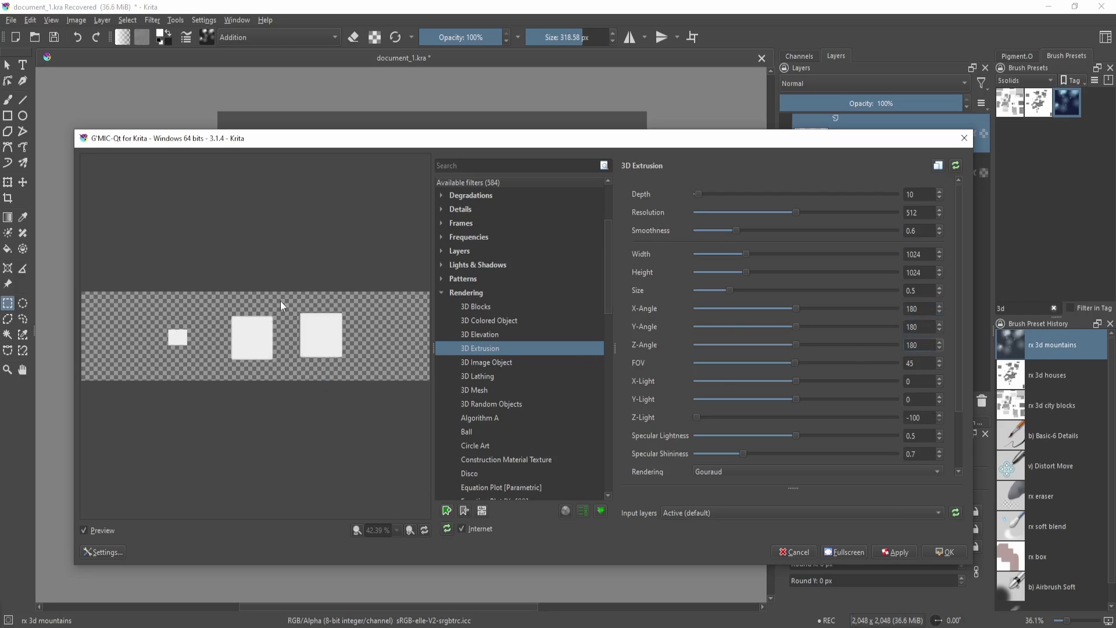
# Tilt the extruded squares to an X-Angle of 248.4 and set the extrusion depth to 177.98
pyautogui.click(923, 312)
pyautogui.scroll(10, 924, 310)
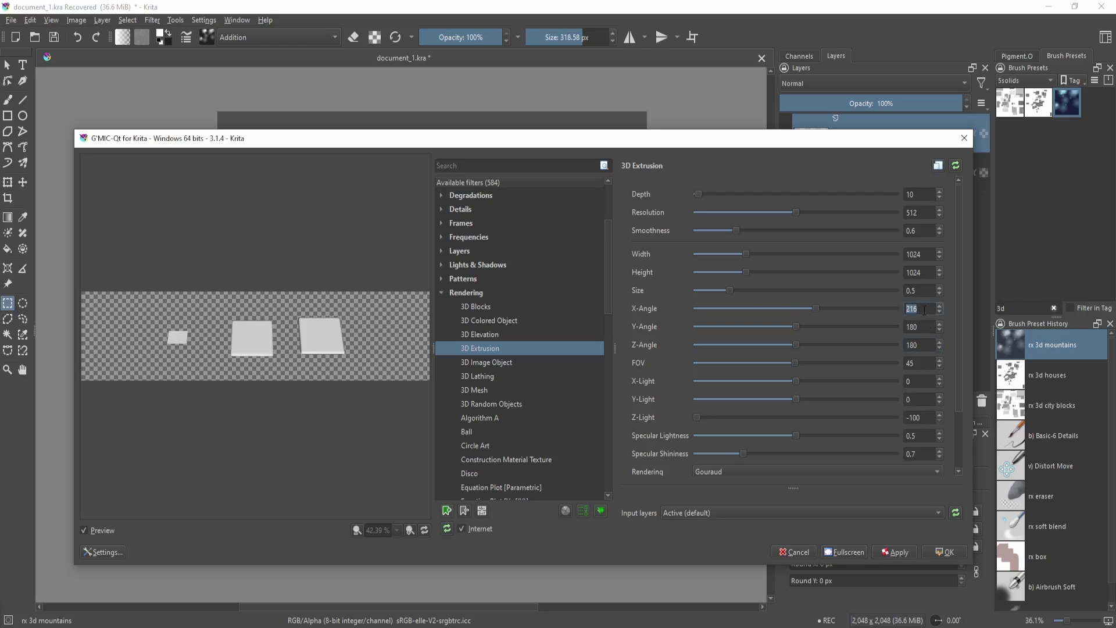
pyautogui.scroll(-1, 924, 310)
pyautogui.scroll(-1, 924, 310)
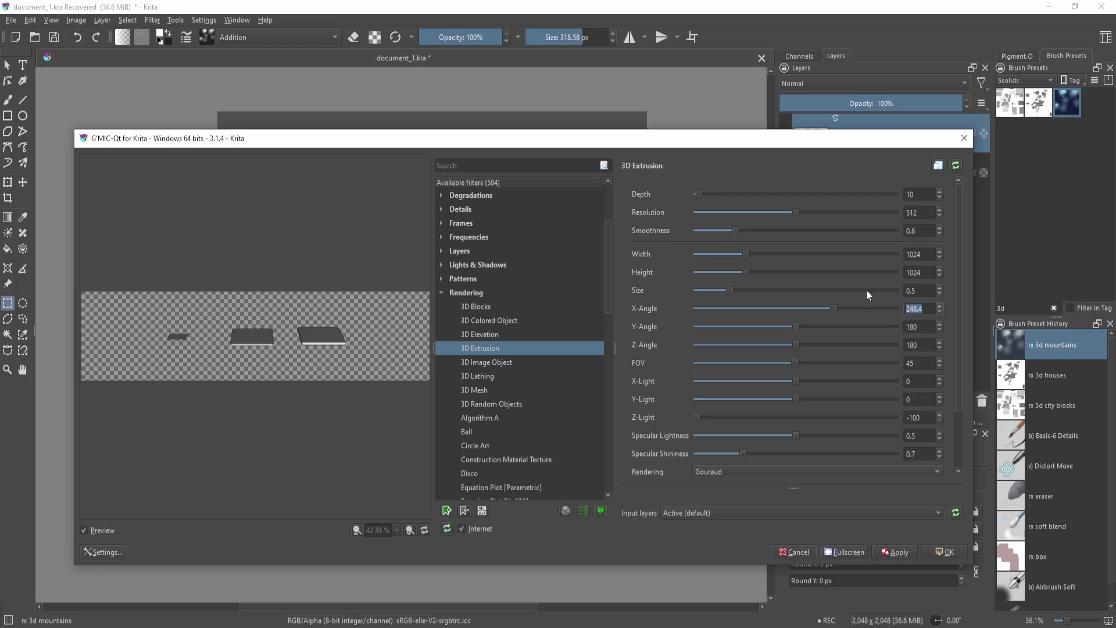
pyautogui.moveTo(700, 194); pyautogui.dragTo(730, 192)
# Uncover the canvas to compare the black, grey and white squares with their extruded heights, and leave the filter without applying it
pyautogui.moveTo(523, 138); pyautogui.dragTo(593, 335)
pyautogui.moveTo(425, 346); pyautogui.dragTo(405, 245)
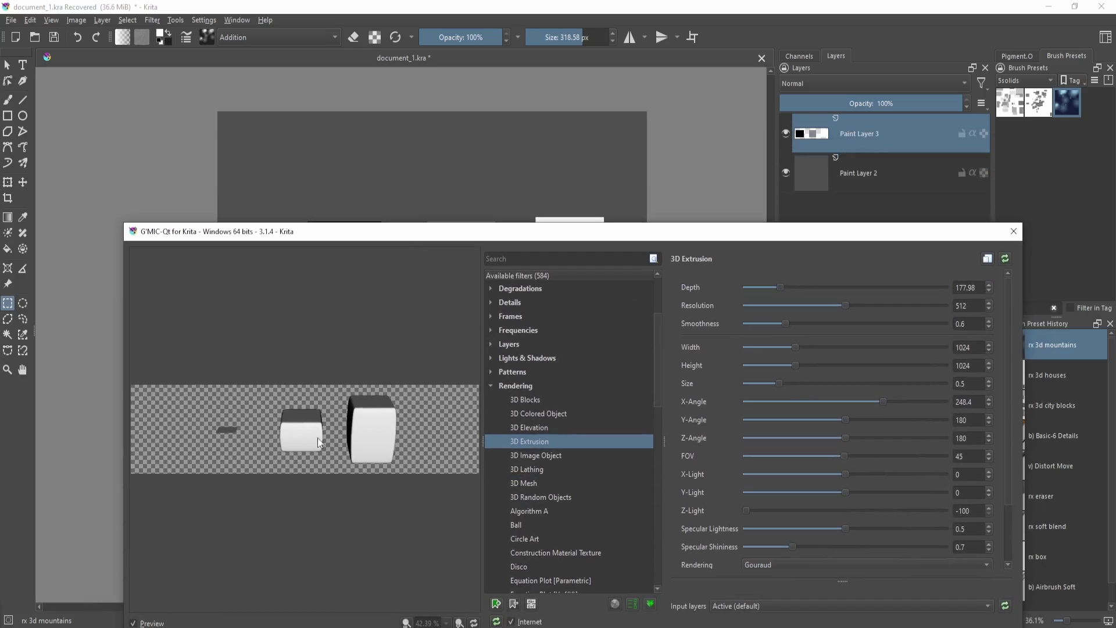
pyautogui.moveTo(493, 237); pyautogui.dragTo(489, 251)
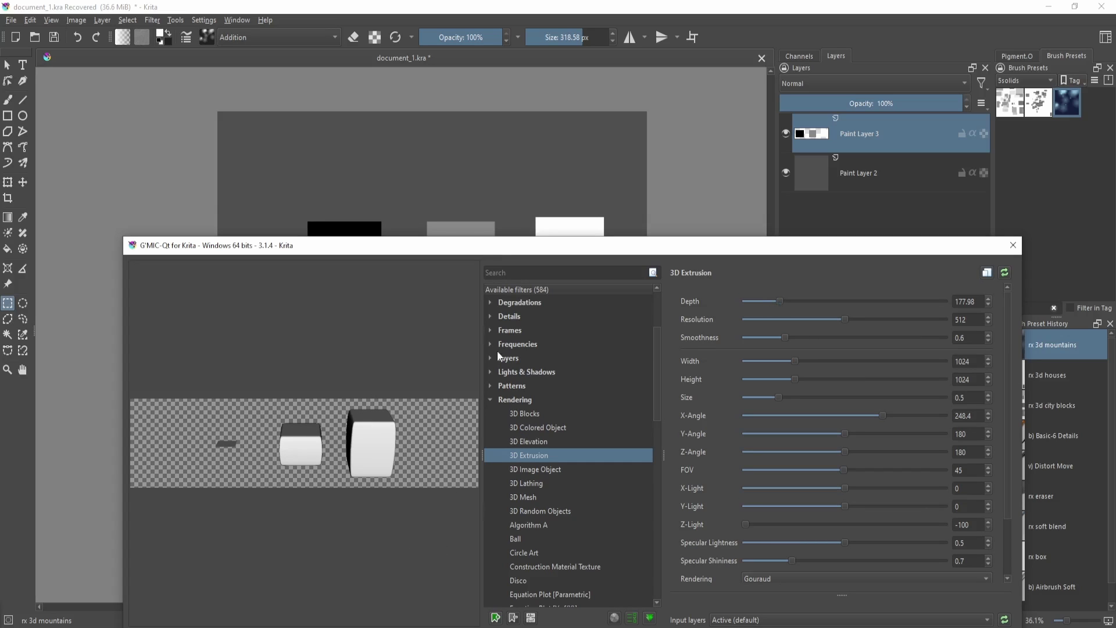
pyautogui.moveTo(517, 250); pyautogui.dragTo(481, 187)
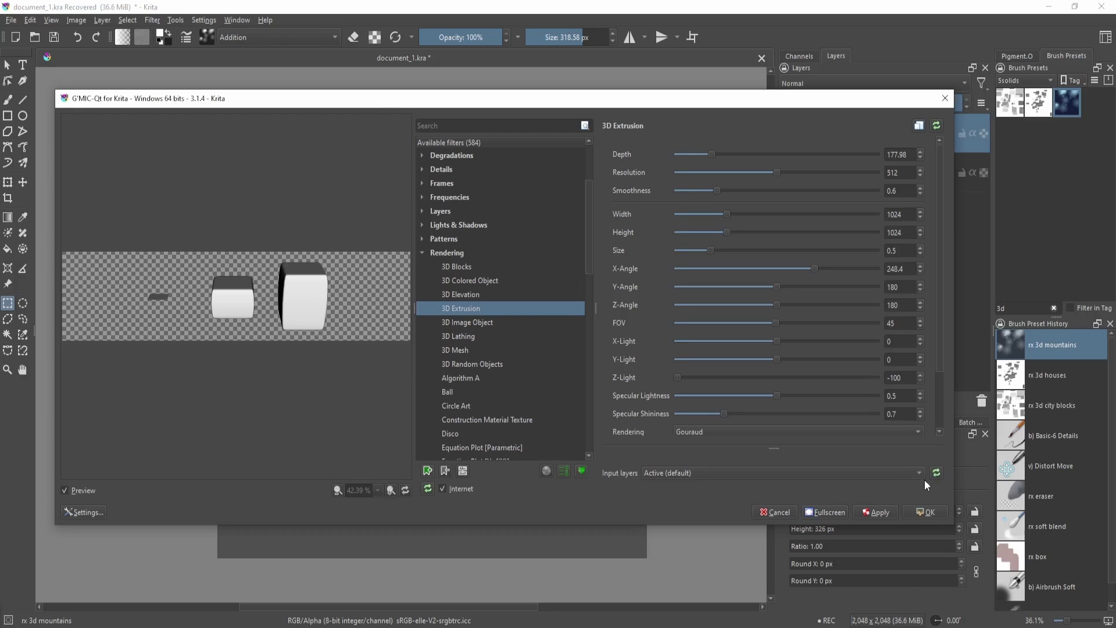
pyautogui.click(775, 512)
# Hide the squares layer, choose the rx 3d city blocks brush and add an empty paint layer above Paint Layer 2
pyautogui.moveTo(619, 313); pyautogui.dragTo(621, 319)
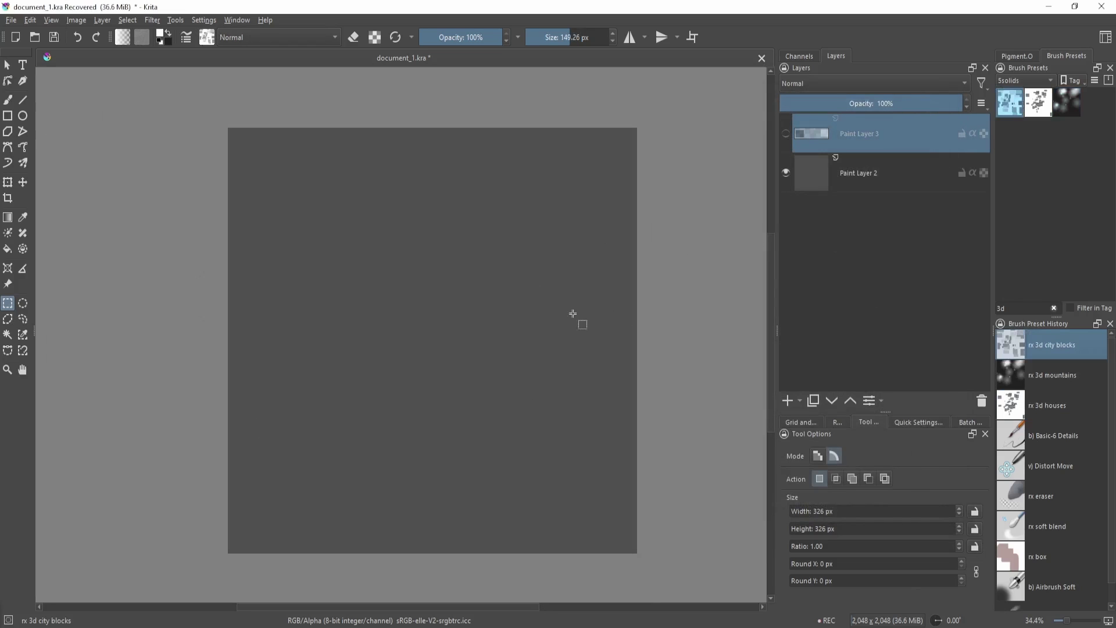
pyautogui.press('b')
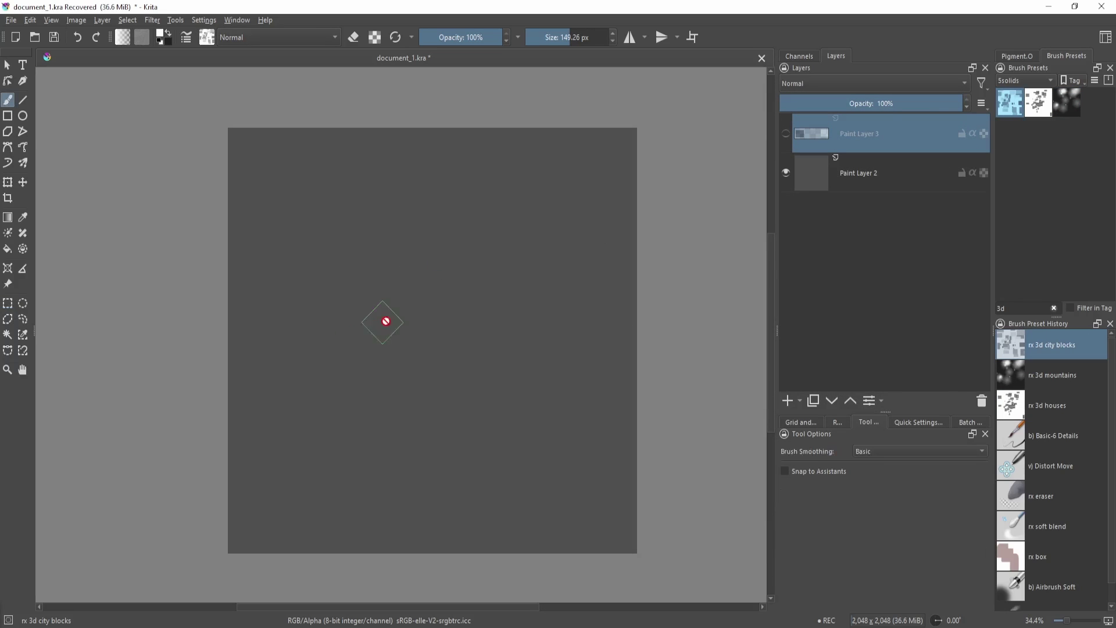
pyautogui.click(881, 172)
pyautogui.press('Insert')
pyautogui.moveTo(464, 304); pyautogui.dragTo(424, 319)
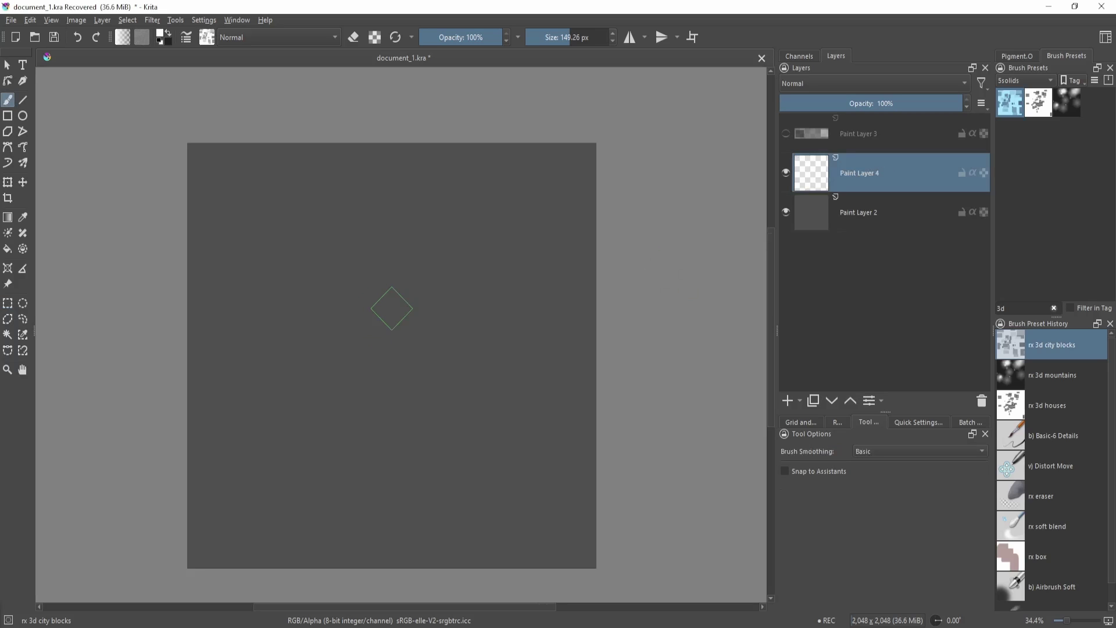
# Try several city blocks brush strokes on the empty layer, undoing each one
pyautogui.moveTo(401, 299)
pyautogui.mouseDown()
pyautogui.moveTo(404, 381)
pyautogui.moveTo(341, 366)
pyautogui.mouseUp()
pyautogui.hotkey('ctrl', 'z')
pyautogui.moveTo(351, 323)
pyautogui.mouseDown()
pyautogui.moveTo(366, 297)
pyautogui.moveTo(260, 340)
pyautogui.moveTo(347, 306)
pyautogui.moveTo(418, 371)
pyautogui.moveTo(411, 273)
pyautogui.moveTo(494, 331)
pyautogui.mouseUp()
pyautogui.hotkey('ctrl', 'z')
pyautogui.moveTo(356, 291)
pyautogui.mouseDown()
pyautogui.moveTo(361, 253)
pyautogui.moveTo(324, 270)
pyautogui.moveTo(362, 345)
pyautogui.moveTo(375, 341)
pyautogui.moveTo(313, 316)
pyautogui.moveTo(315, 349)
pyautogui.moveTo(354, 249)
pyautogui.mouseUp()
pyautogui.hotkey('ctrl', 'z')
pyautogui.hotkey('ctrl', 'z')
# Pick a grey tone for the city blocks brush, try a stroke with it and undo it
pyautogui.hotkey('shift', 'i')
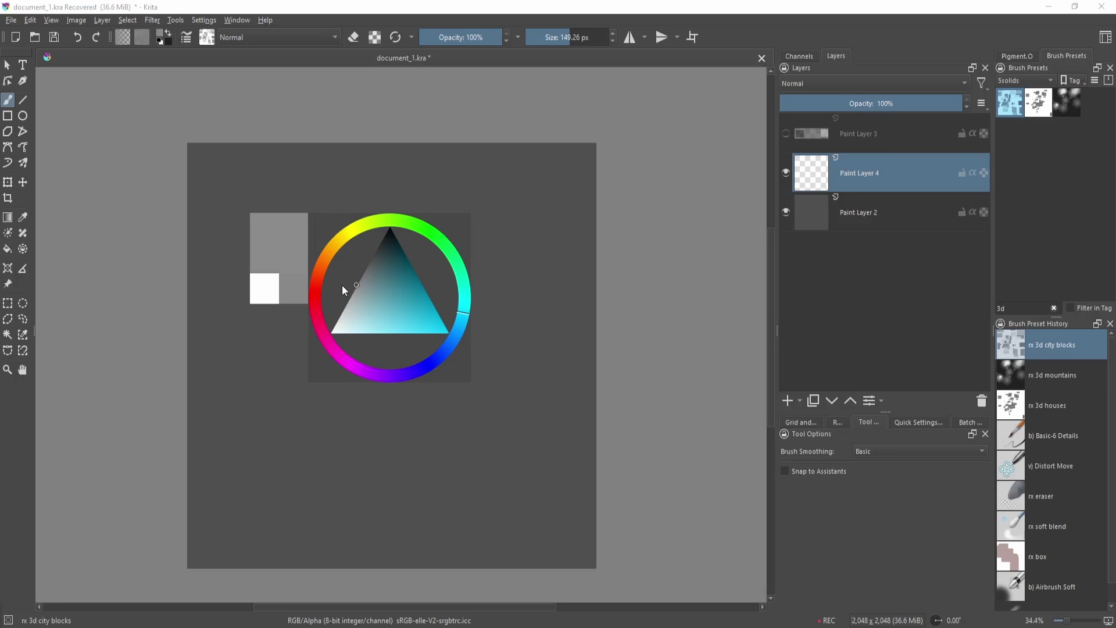
pyautogui.click(343, 286)
pyautogui.moveTo(374, 343)
pyautogui.mouseDown()
pyautogui.moveTo(336, 338)
pyautogui.moveTo(395, 323)
pyautogui.moveTo(327, 314)
pyautogui.moveTo(411, 326)
pyautogui.moveTo(387, 326)
pyautogui.moveTo(392, 301)
pyautogui.mouseUp()
pyautogui.hotkey('ctrl', 'z')
pyautogui.hotkey('ctrl', 'z')
# Paint overlapping city blocks in varied grey tones near the canvas centre, and clear the layer
pyautogui.scroll(5, 391, 302)
pyautogui.moveTo(427, 232); pyautogui.dragTo(319, 219)
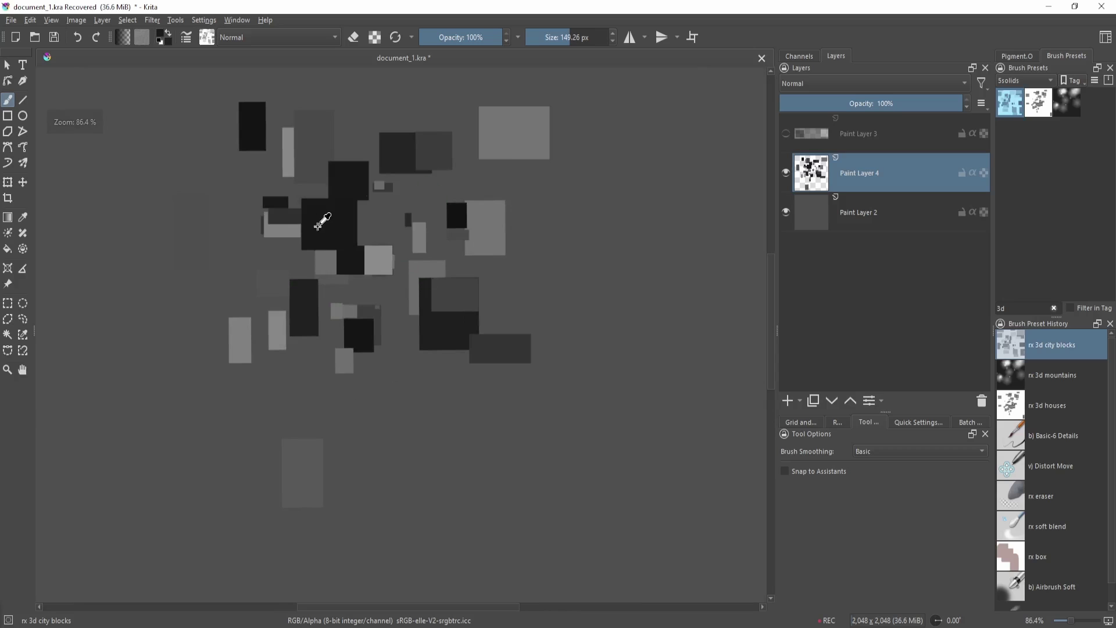
pyautogui.hotkey('shift', 'i')
pyautogui.keyDown('ctrl'); pyautogui.click(494, 225); pyautogui.keyUp('ctrl')
pyautogui.hotkey('shift', 'i')
pyautogui.moveTo(458, 218); pyautogui.dragTo(436, 215)
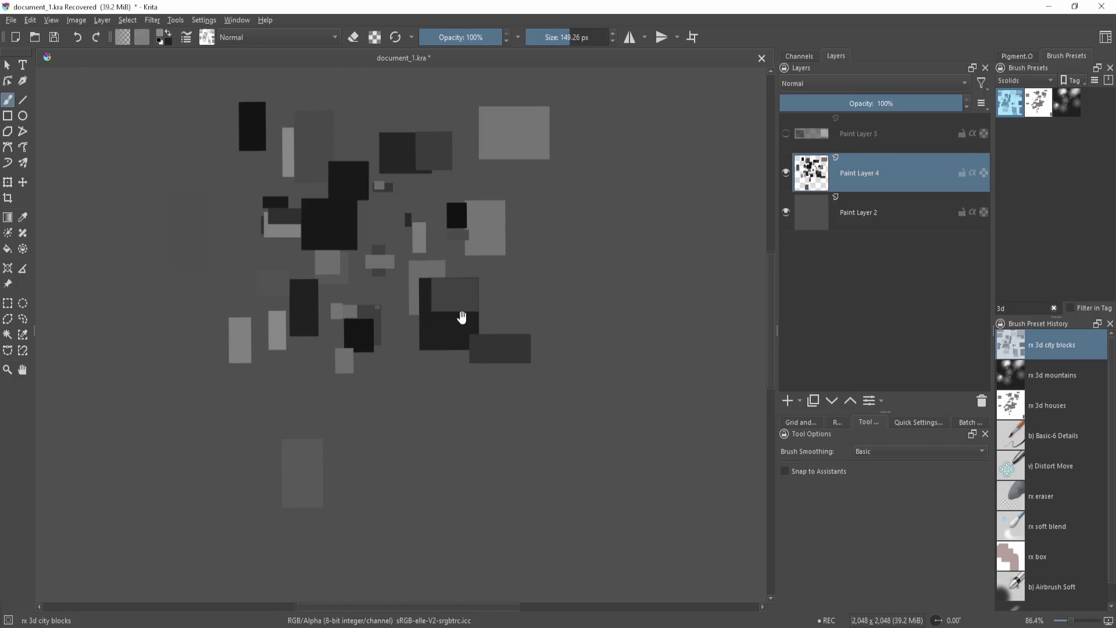
pyautogui.scroll(-5, 413, 369)
pyautogui.hotkey('shift', 'i')
pyautogui.moveTo(346, 341)
pyautogui.mouseDown()
pyautogui.moveTo(386, 339)
pyautogui.moveTo(405, 293)
pyautogui.moveTo(332, 271)
pyautogui.moveTo(391, 338)
pyautogui.moveTo(390, 390)
pyautogui.moveTo(356, 370)
pyautogui.moveTo(377, 340)
pyautogui.moveTo(368, 326)
pyautogui.moveTo(444, 335)
pyautogui.mouseUp()
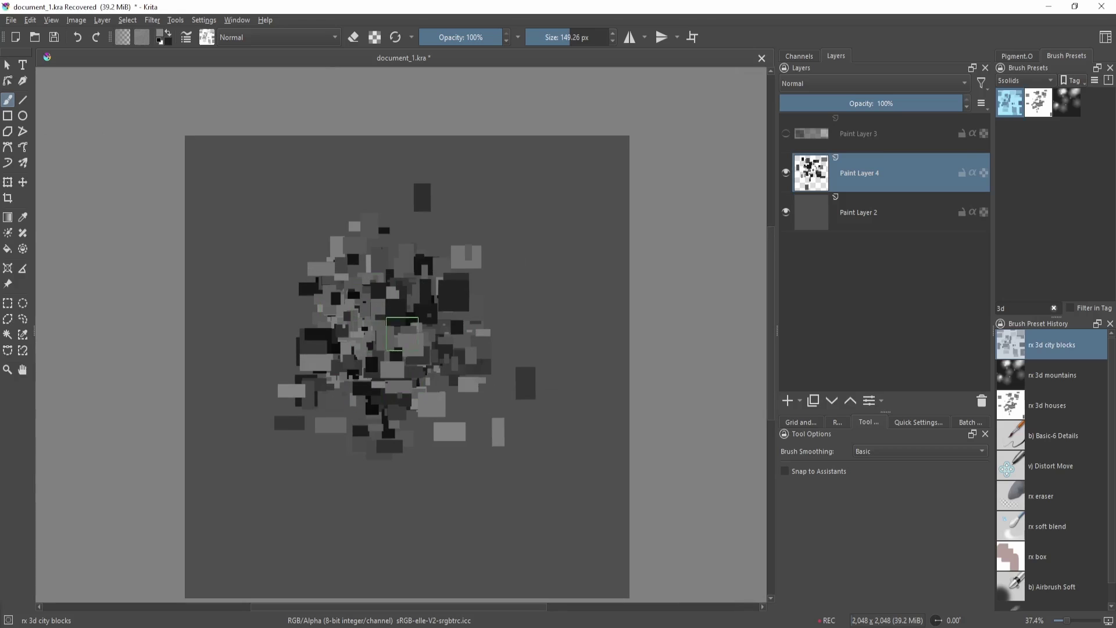
pyautogui.scroll(3, 420, 295)
pyautogui.press('Delete')
# Paint dark city blocks scattered widely around the canvas, undoing the first stroke
pyautogui.moveTo(422, 293); pyautogui.dragTo(488, 363)
pyautogui.moveTo(406, 221)
pyautogui.mouseDown()
pyautogui.moveTo(386, 264)
pyautogui.moveTo(401, 343)
pyautogui.moveTo(375, 336)
pyautogui.mouseUp()
pyautogui.hotkey('shift', 'i')
pyautogui.click(366, 295)
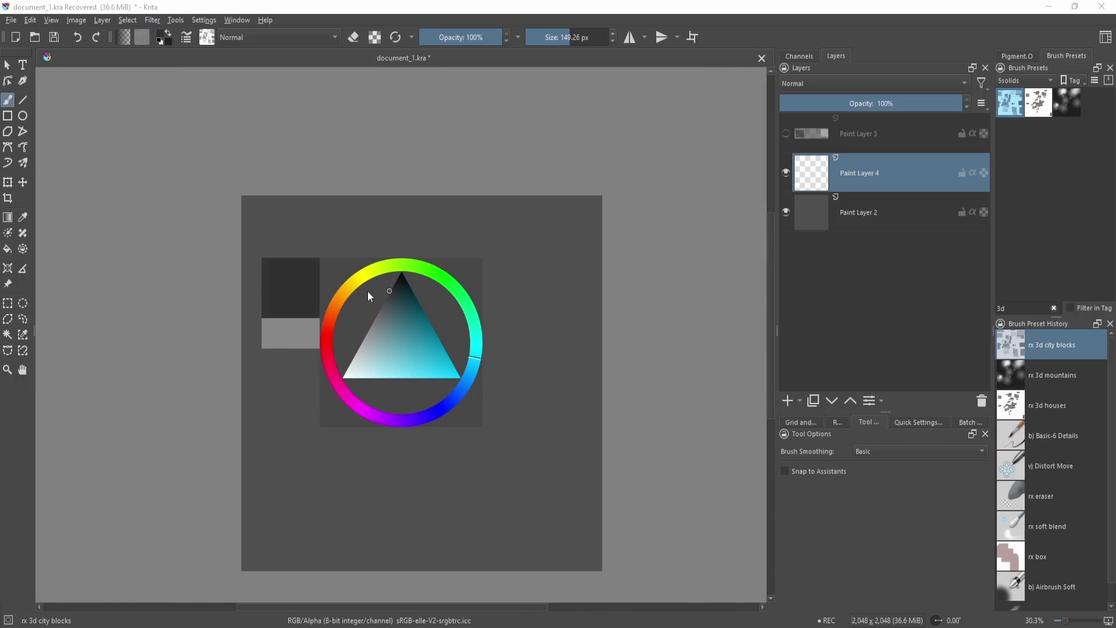
pyautogui.moveTo(508, 518)
pyautogui.mouseDown()
pyautogui.moveTo(498, 395)
pyautogui.moveTo(329, 362)
pyautogui.moveTo(523, 438)
pyautogui.moveTo(401, 314)
pyautogui.moveTo(463, 385)
pyautogui.moveTo(336, 349)
pyautogui.moveTo(407, 337)
pyautogui.moveTo(349, 378)
pyautogui.moveTo(401, 418)
pyautogui.moveTo(350, 388)
pyautogui.moveTo(401, 401)
pyautogui.mouseUp()
pyautogui.hotkey('ctrl', 'z')
pyautogui.hotkey('shift', 'i')
pyautogui.hotkey('shift', 'i')
pyautogui.moveTo(405, 348)
pyautogui.mouseDown()
pyautogui.moveTo(374, 357)
pyautogui.moveTo(401, 378)
pyautogui.moveTo(370, 372)
pyautogui.moveTo(314, 409)
pyautogui.mouseUp()
# Paint lighter city blocks over the centre of the dark ones, up to white in the middle
pyautogui.hotkey('shift', 'i')
pyautogui.moveTo(395, 435); pyautogui.dragTo(399, 389)
pyautogui.moveTo(482, 350); pyautogui.dragTo(478, 312)
pyautogui.scroll(-1, 478, 313)
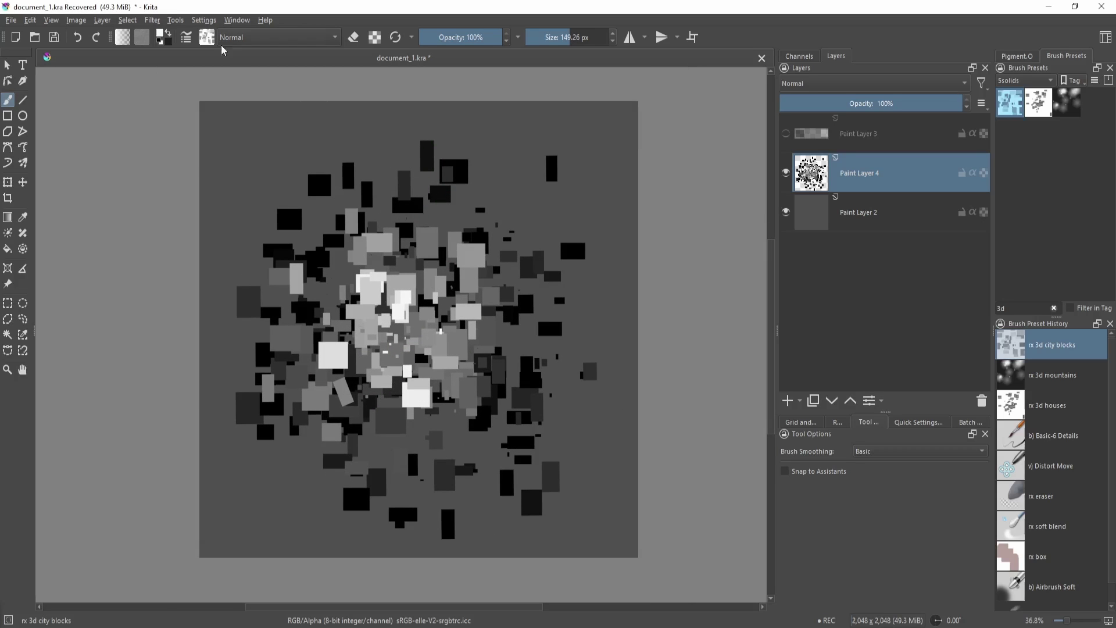
# Start G'MIC-Qt 3D Extrusion on the city blocks layer with smoothness 0 and depth 691.53
pyautogui.click(152, 20)
pyautogui.click(180, 188)
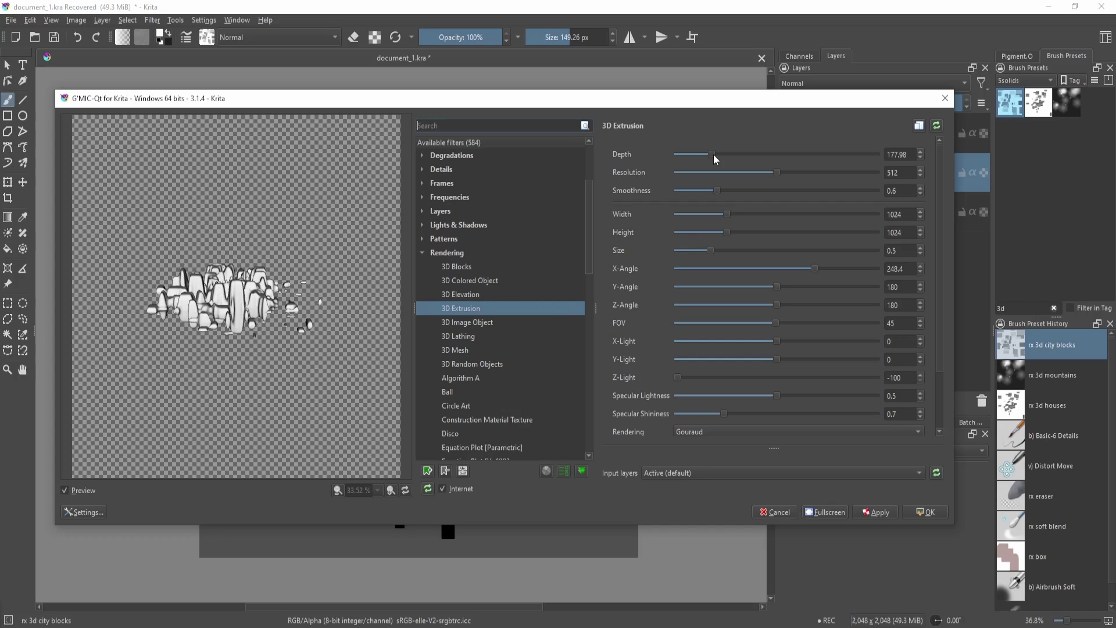
pyautogui.moveTo(715, 191); pyautogui.dragTo(640, 200)
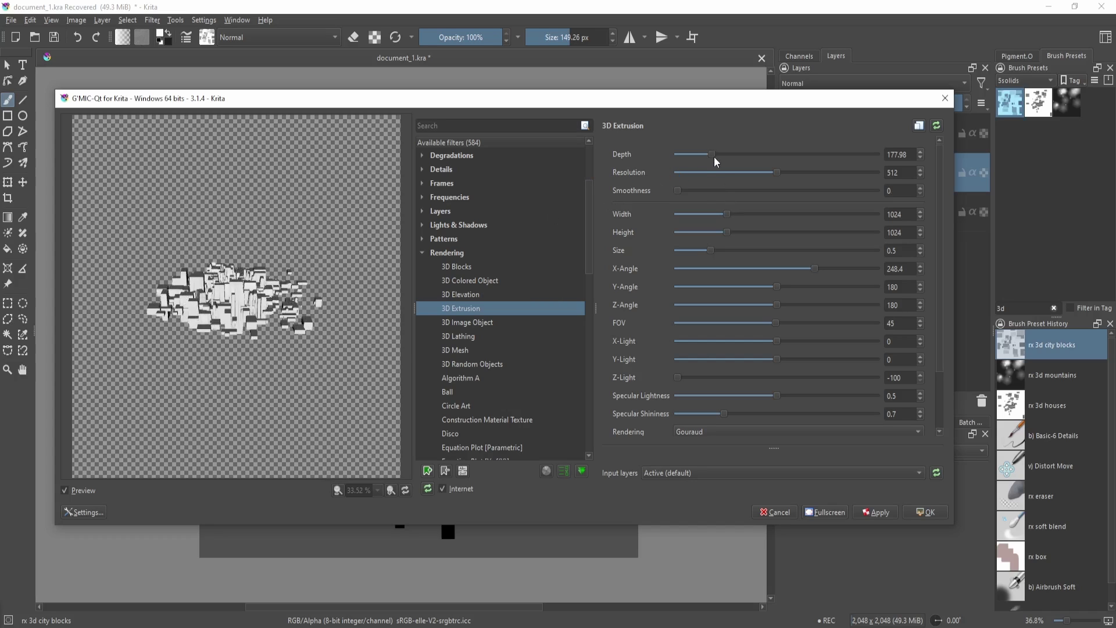
pyautogui.moveTo(718, 157); pyautogui.dragTo(812, 154)
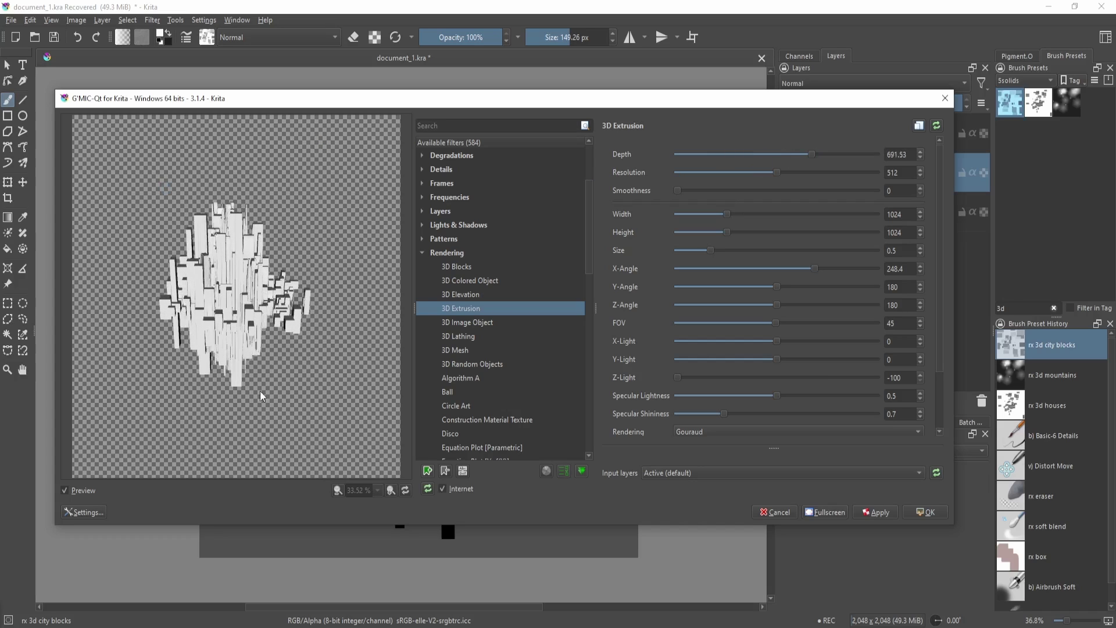
# Turn the extruded city to a Z-Angle of 173.52 and try the FOV at 90 and at 1
pyautogui.moveTo(776, 304); pyautogui.dragTo(759, 305)
pyautogui.click(774, 305)
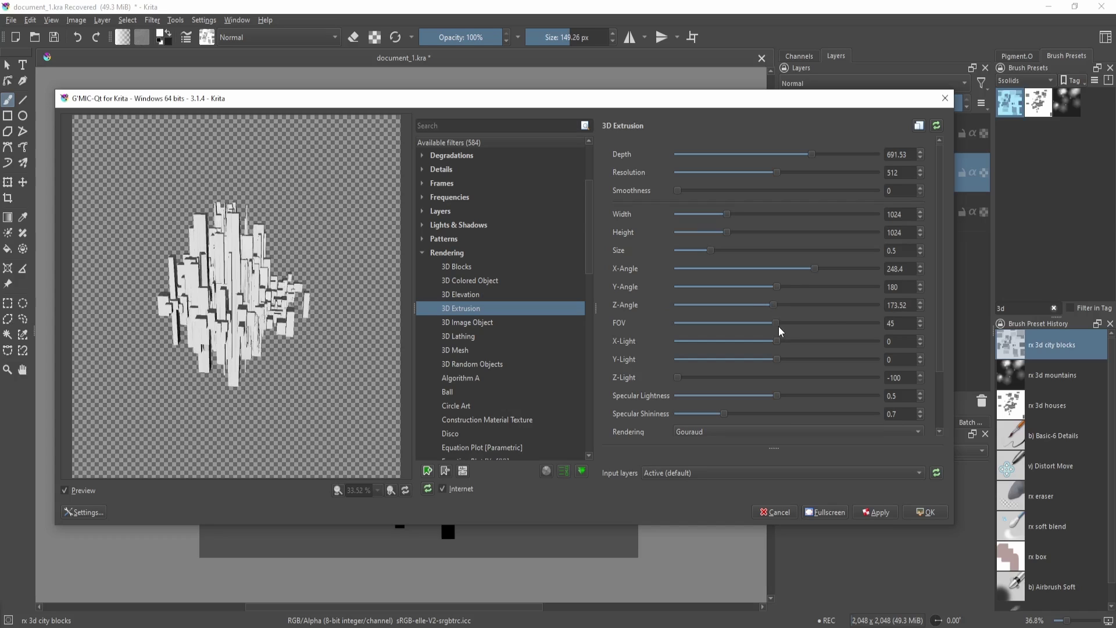
pyautogui.doubleClick(890, 322)
pyautogui.write('50')
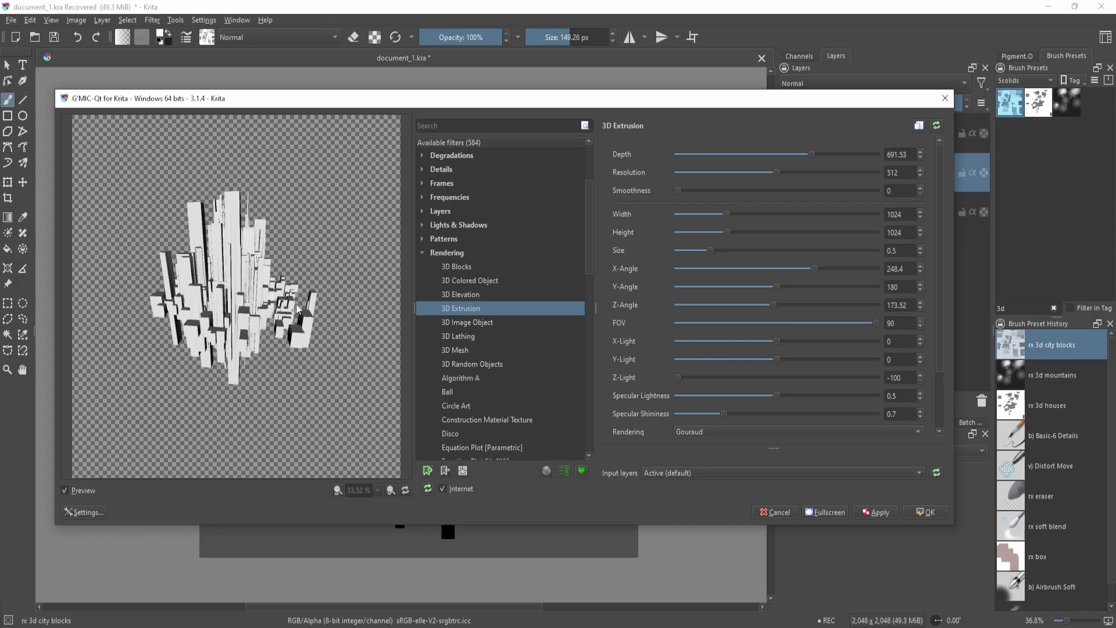
pyautogui.moveTo(874, 326); pyautogui.dragTo(674, 329)
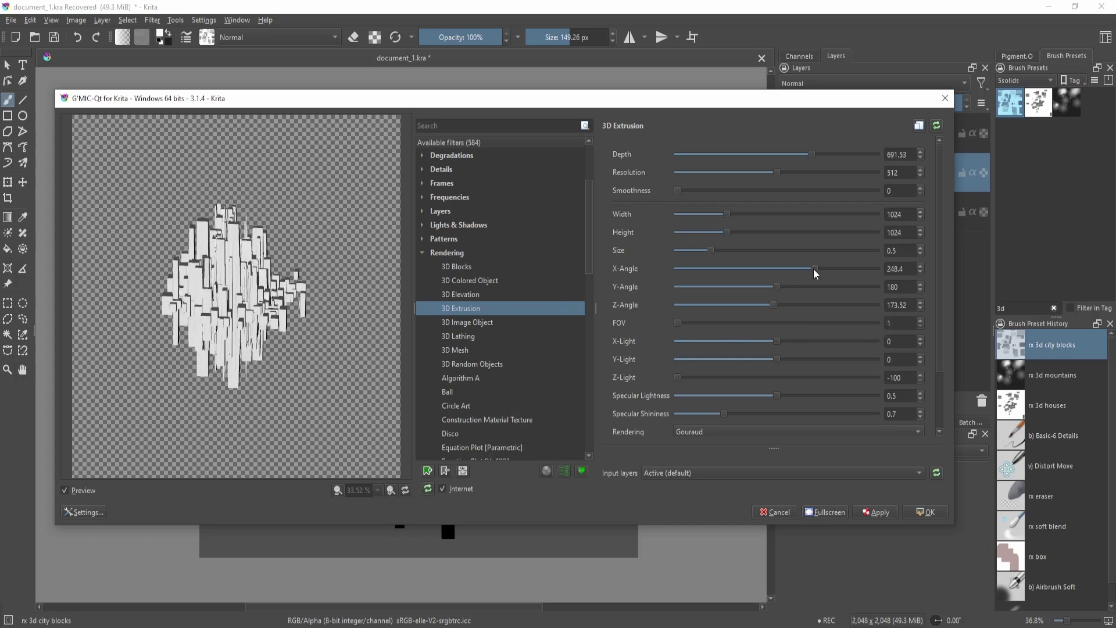
# Set X-Angle to 221.04, Z-Angle to 143.28 and FOV to 46.034, and uncover the painted blocks for comparison with the preview
pyautogui.moveTo(816, 274); pyautogui.dragTo(795, 272)
pyautogui.moveTo(759, 304); pyautogui.dragTo(753, 305)
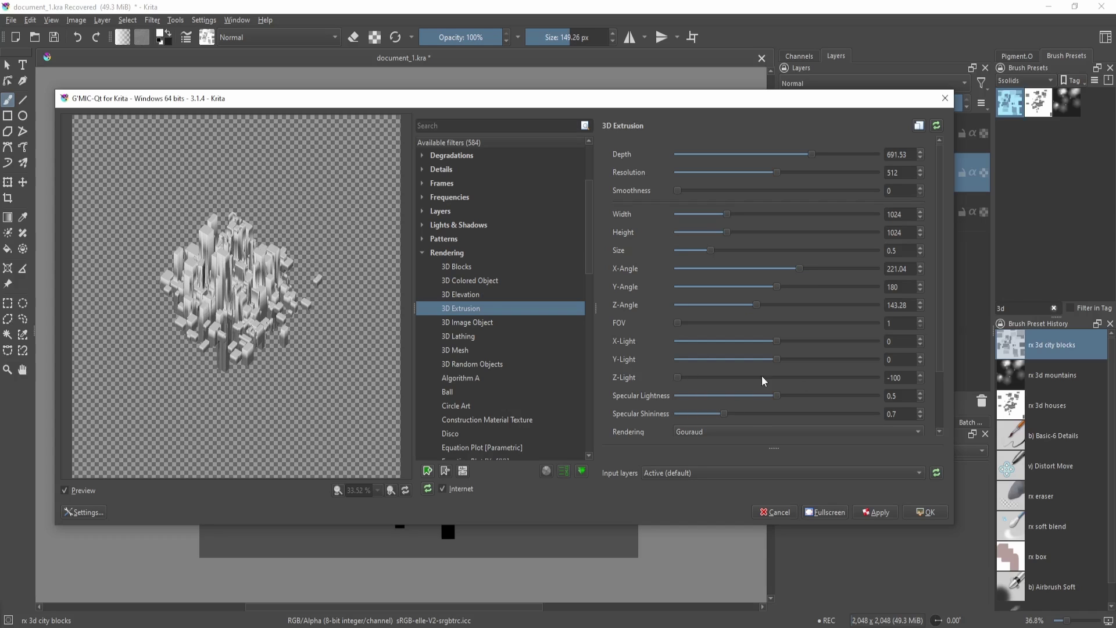
pyautogui.moveTo(678, 323); pyautogui.dragTo(776, 322)
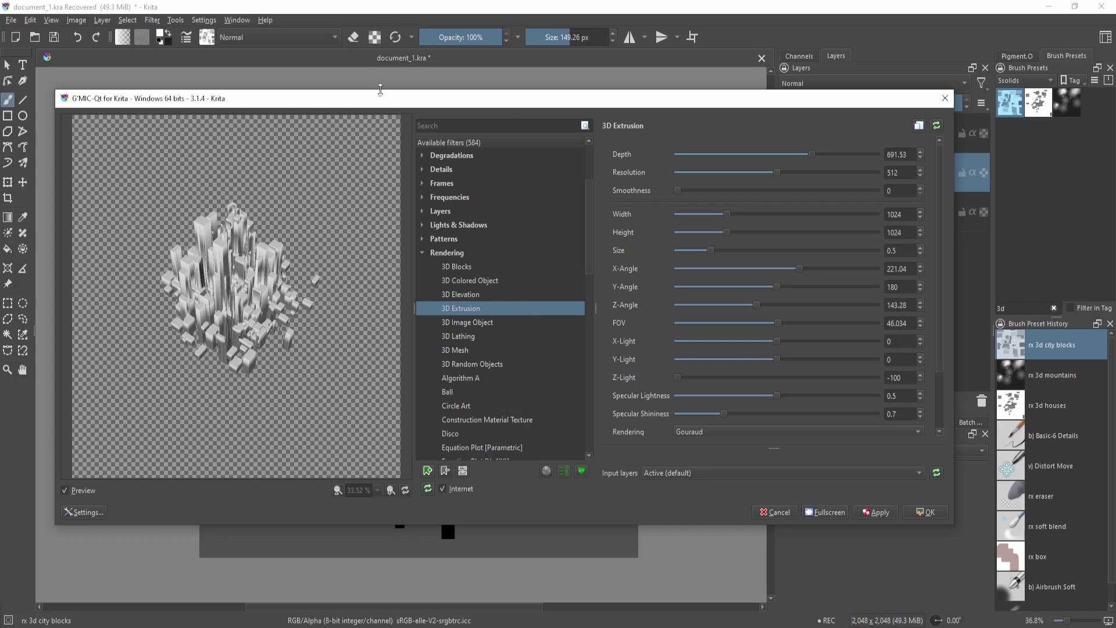
pyautogui.moveTo(389, 98); pyautogui.dragTo(347, 351)
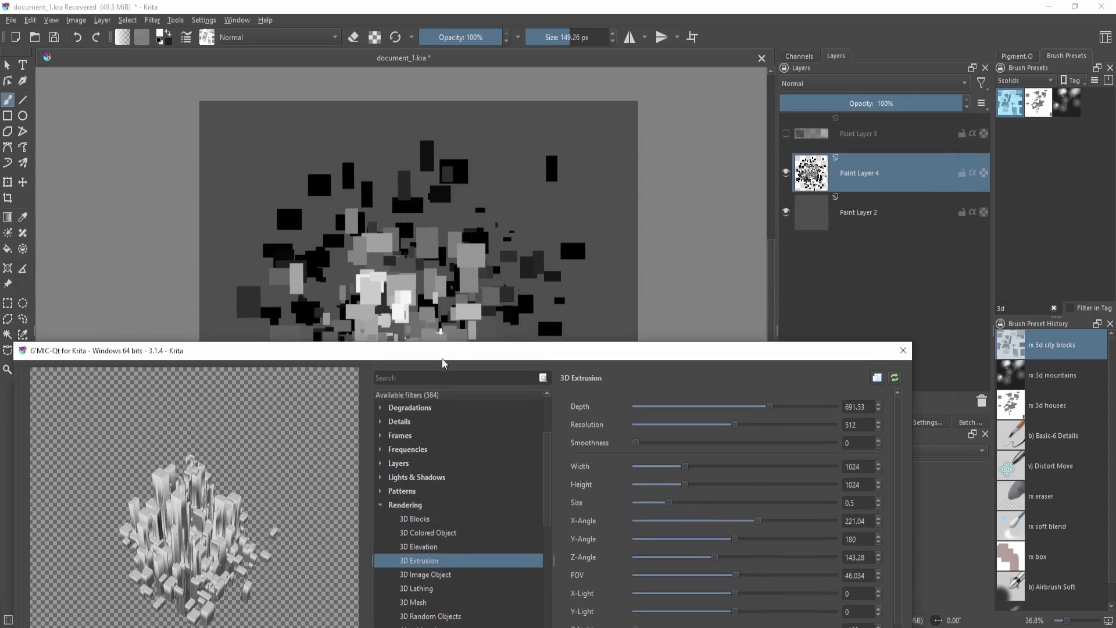
# Set the extruded city's Rendering to Flat-Shaded and its Y-Light to -13.4
pyautogui.moveTo(439, 356); pyautogui.dragTo(458, 387)
pyautogui.moveTo(365, 377); pyautogui.dragTo(397, 107)
pyautogui.scroll(-1, 640, 409)
pyautogui.scroll(-1, 639, 409)
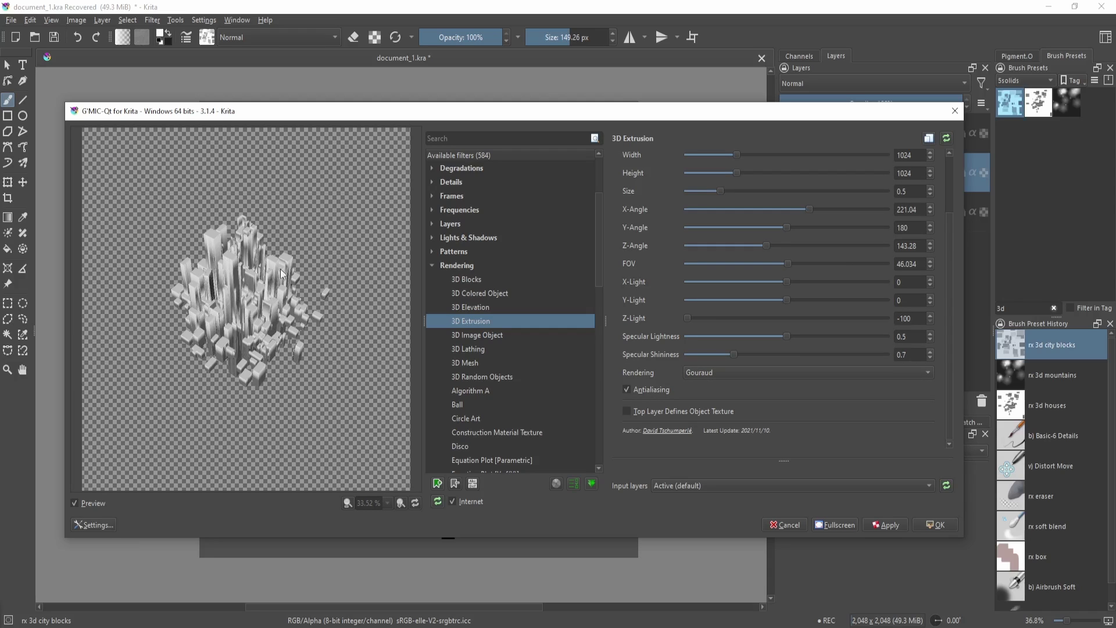
pyautogui.click(718, 373)
pyautogui.click(746, 358)
pyautogui.moveTo(790, 301); pyautogui.dragTo(825, 299)
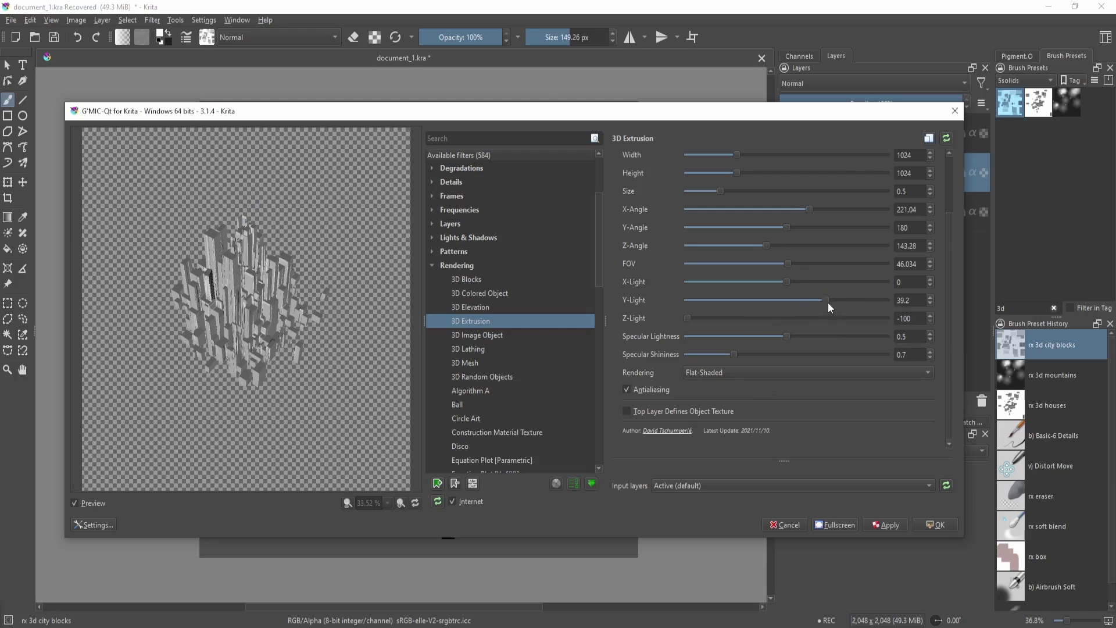
pyautogui.moveTo(849, 302); pyautogui.dragTo(771, 300)
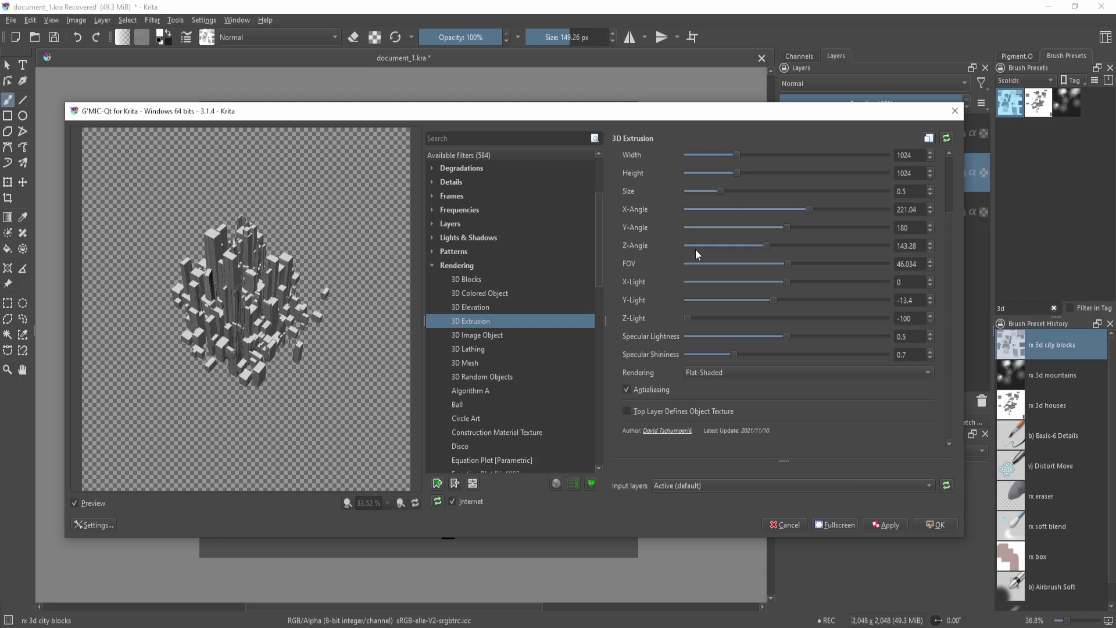
# Enlarge the extruded city to Size 0.852 and apply 3D Extrusion to the city blocks layer
pyautogui.scroll(2, 941, 309)
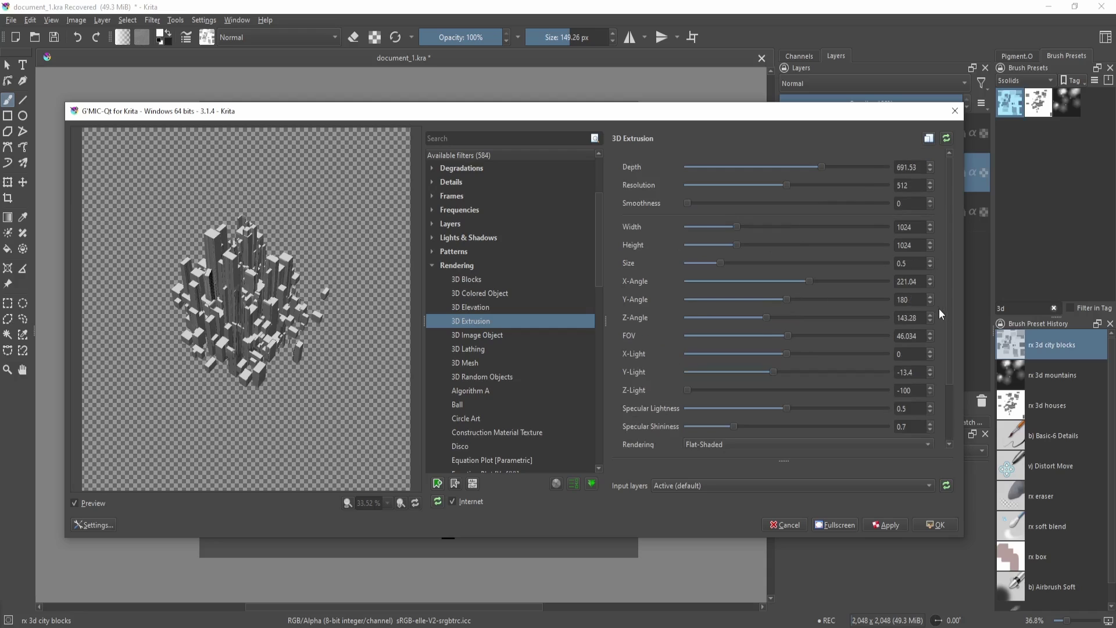
pyautogui.doubleClick(919, 227)
pyautogui.moveTo(726, 264)
pyautogui.mouseDown()
pyautogui.moveTo(759, 263)
pyautogui.moveTo(743, 263)
pyautogui.mouseUp()
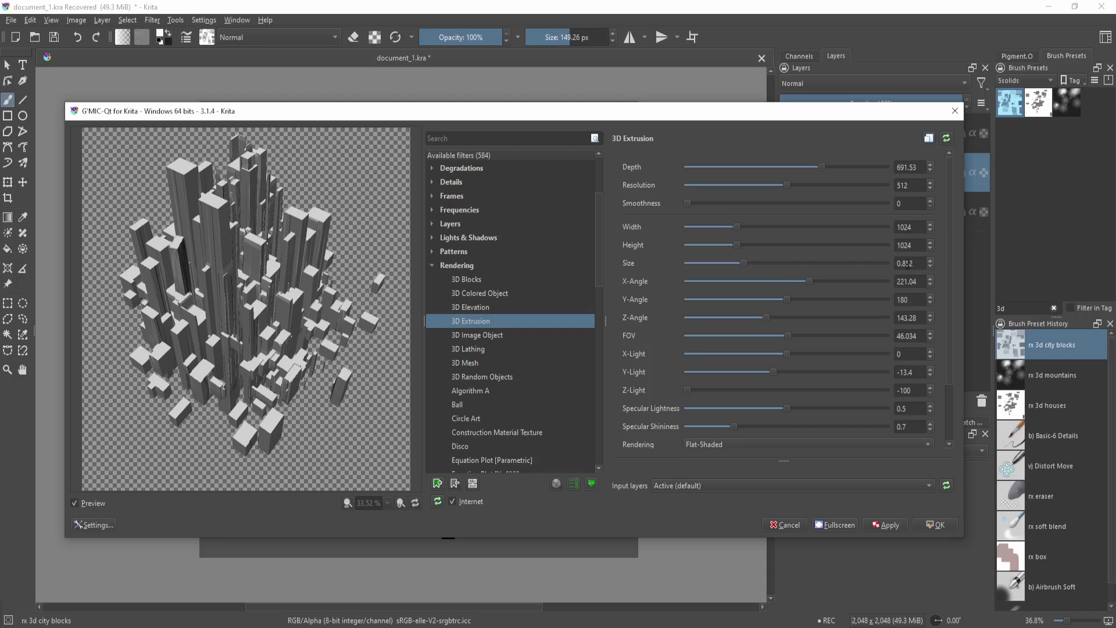
pyautogui.click(950, 525)
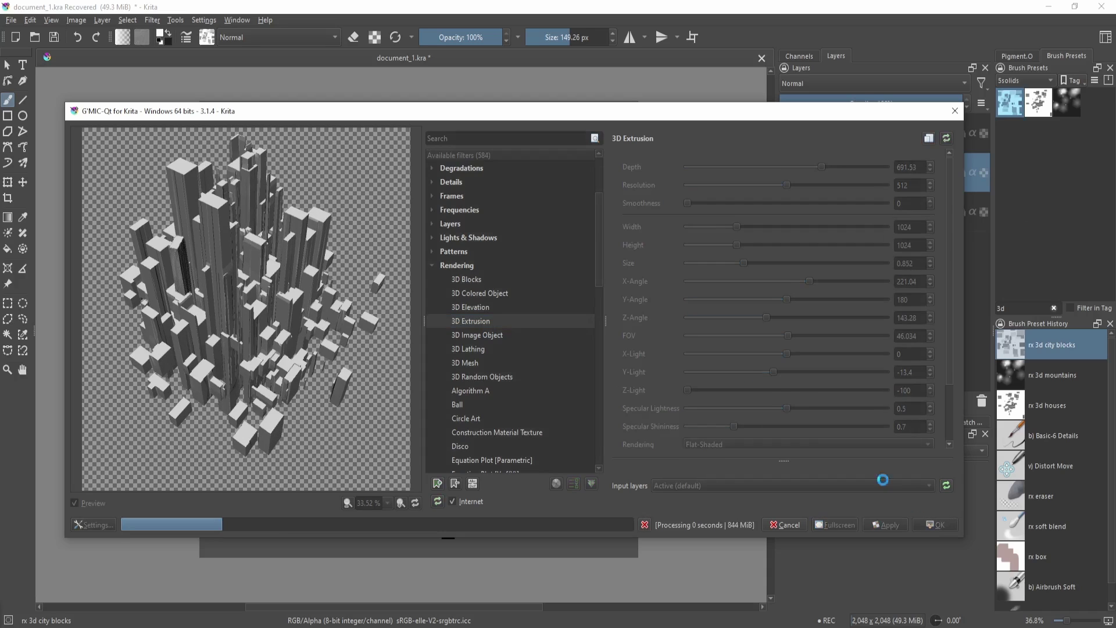
# Inspect the rendered city up close and undo the extrusion to get the painted blocks back
pyautogui.scroll(4, 331, 232)
pyautogui.scroll(-1, 331, 198)
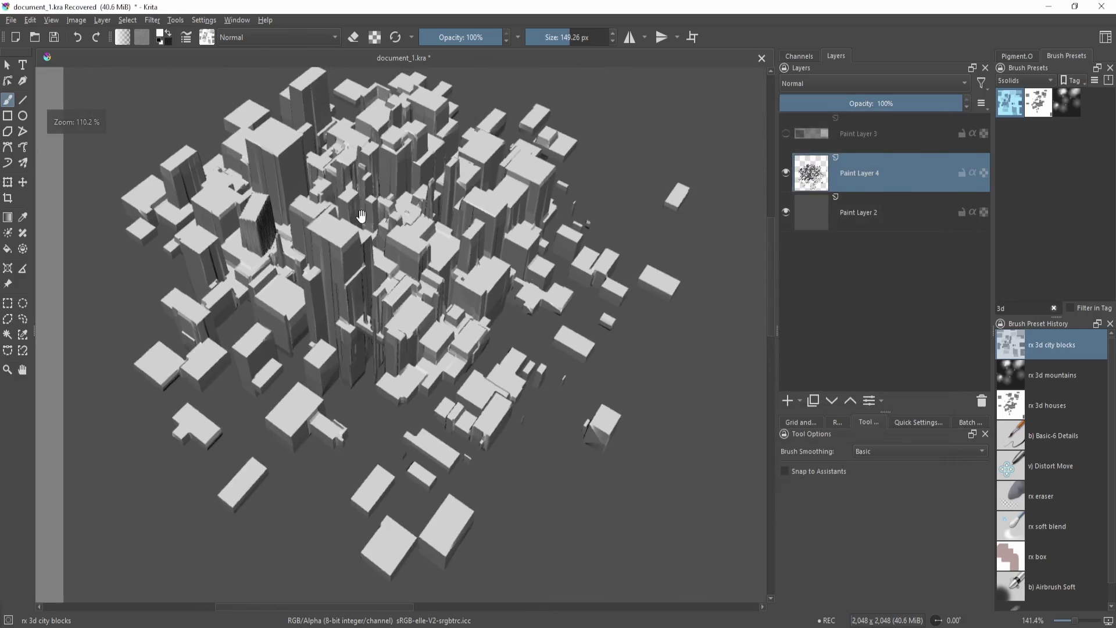
pyautogui.moveTo(332, 186); pyautogui.dragTo(378, 253)
pyautogui.moveTo(326, 311); pyautogui.dragTo(342, 254)
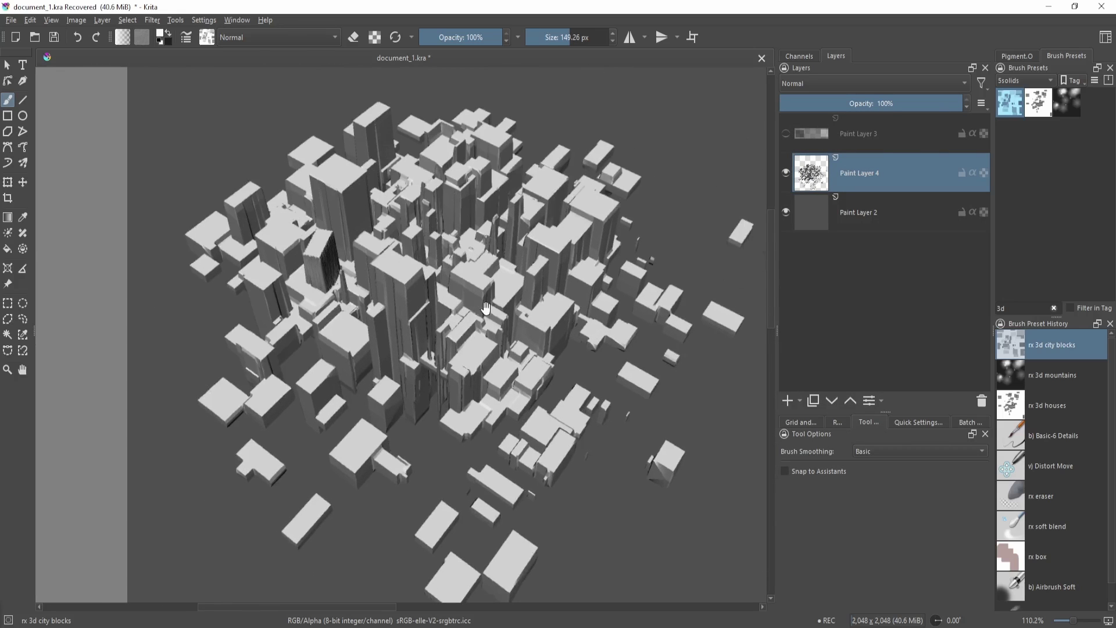
pyautogui.moveTo(374, 458); pyautogui.dragTo(357, 466)
pyautogui.moveTo(401, 335); pyautogui.dragTo(441, 407)
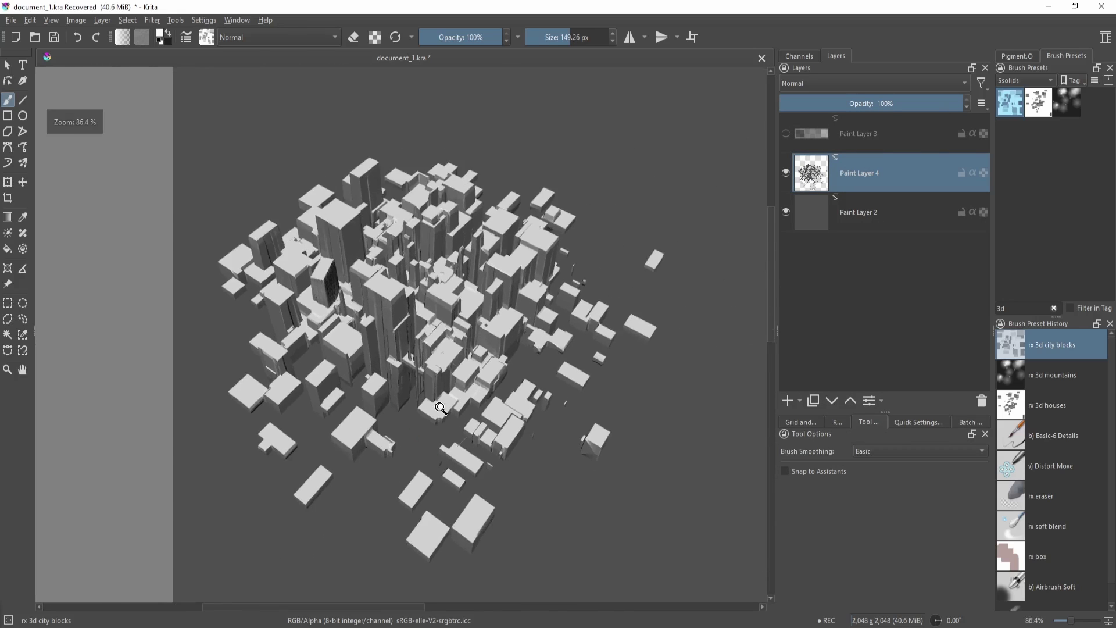
pyautogui.hotkey('ctrl', 'z')
pyautogui.scroll(-3, 308, 485)
pyautogui.scroll(1, 278, 465)
pyautogui.press('F5')
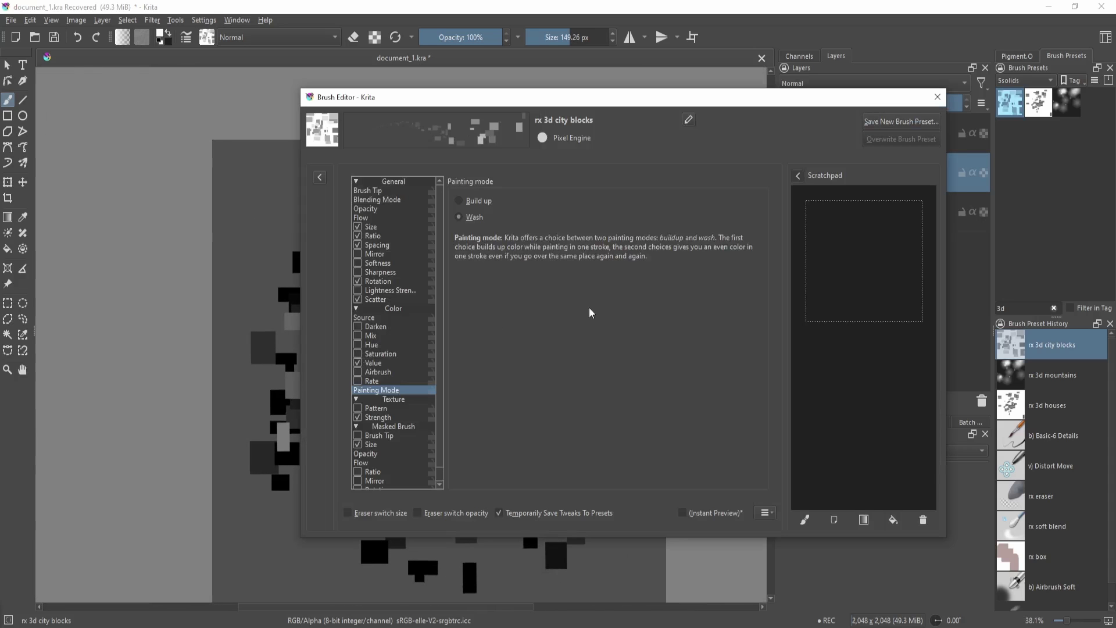
pyautogui.press('Escape')
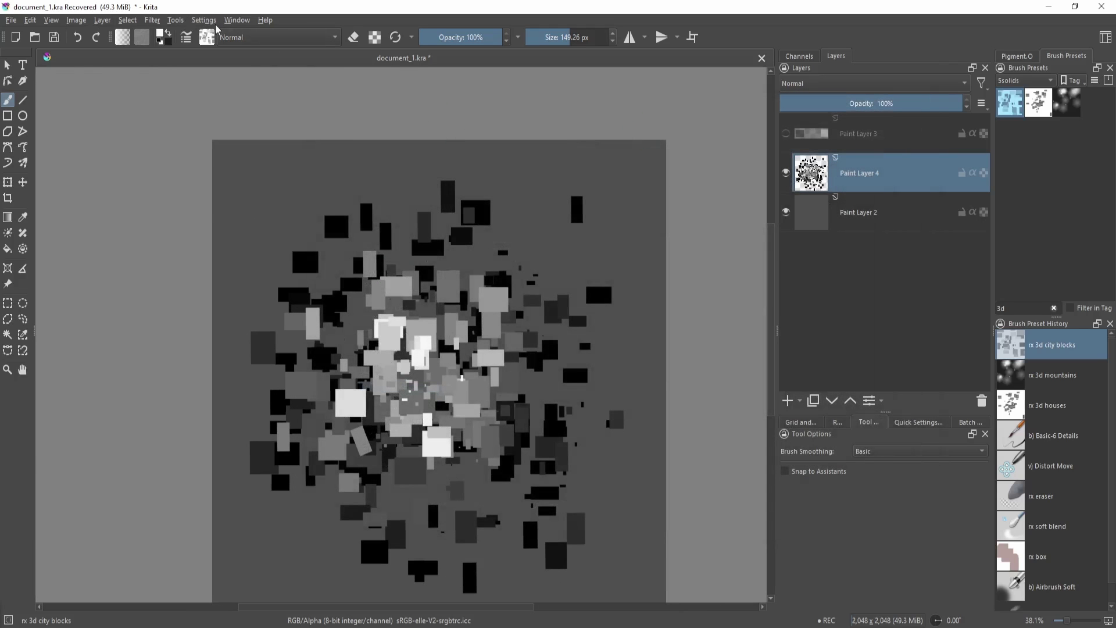
# Reopen G'MIC-Qt and add 3D Extrusion and 3D Elevation to the Faves, ending with 3D Extrusion selected
pyautogui.click(152, 20)
pyautogui.click(192, 188)
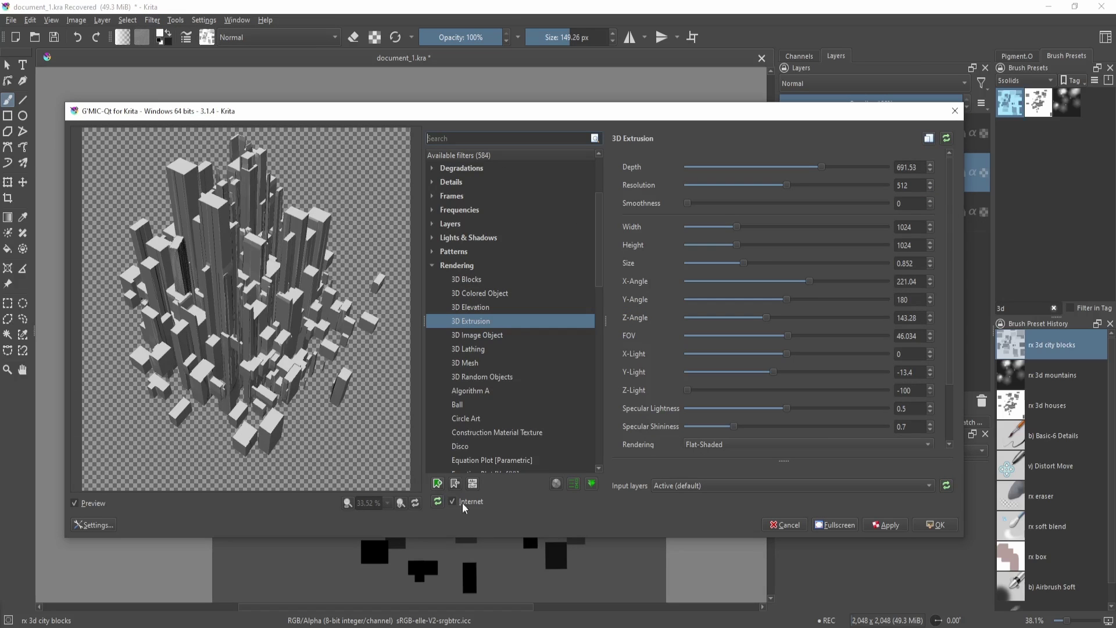
pyautogui.click(437, 485)
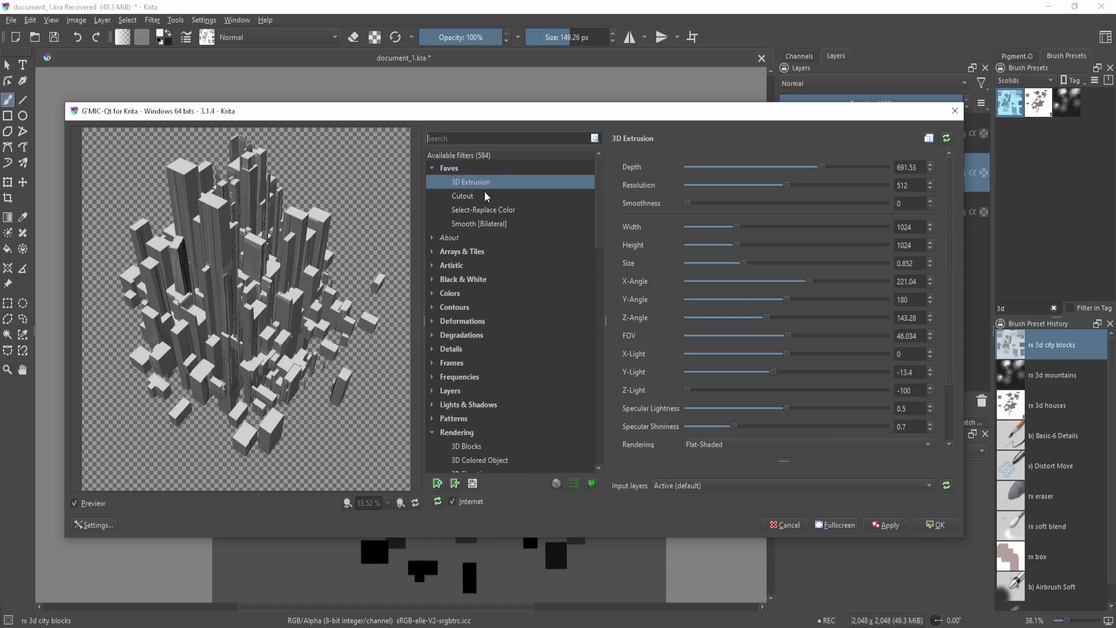
pyautogui.scroll(-5, 524, 339)
pyautogui.click(488, 266)
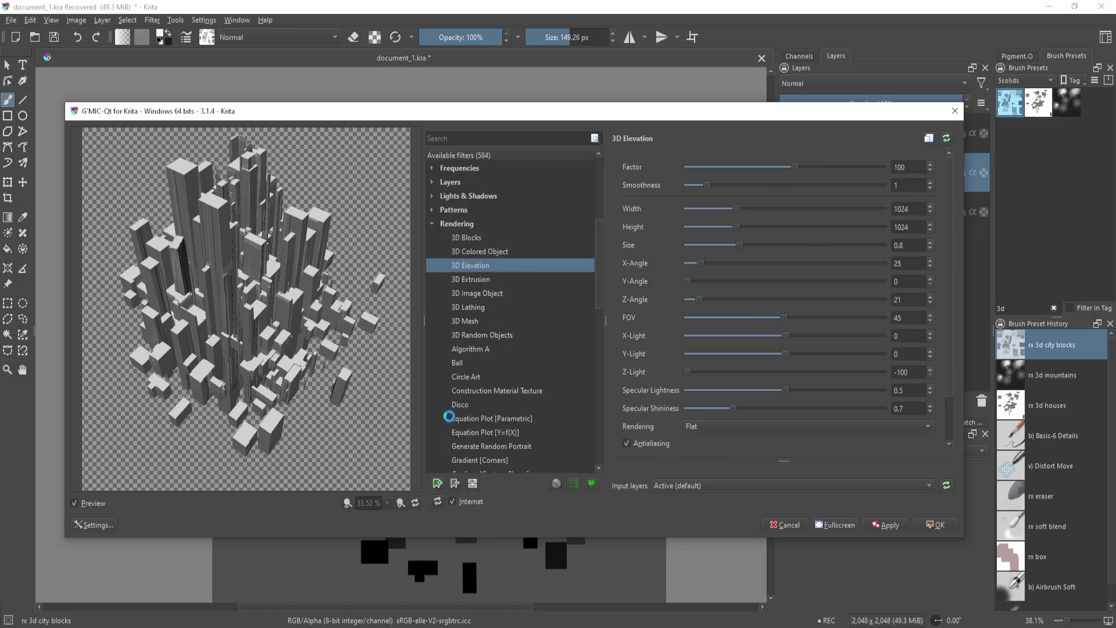
pyautogui.scroll(6, 495, 260)
pyautogui.click(487, 196)
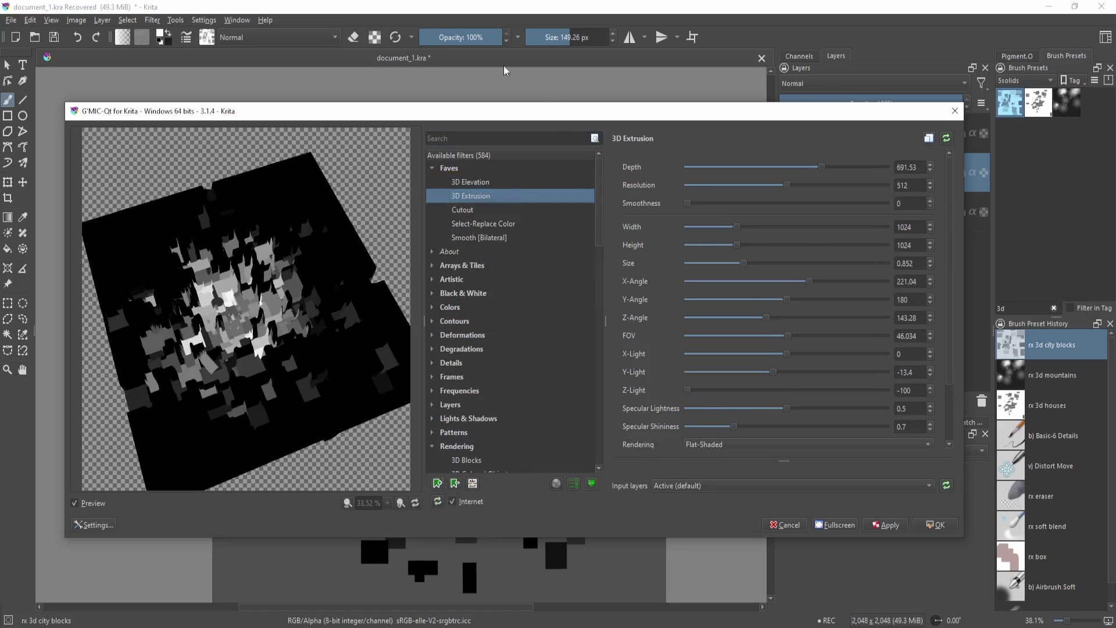
# Inspect the newly rendered city and preview 3D Extrusion again on top of that render
pyautogui.moveTo(303, 119); pyautogui.dragTo(335, 220)
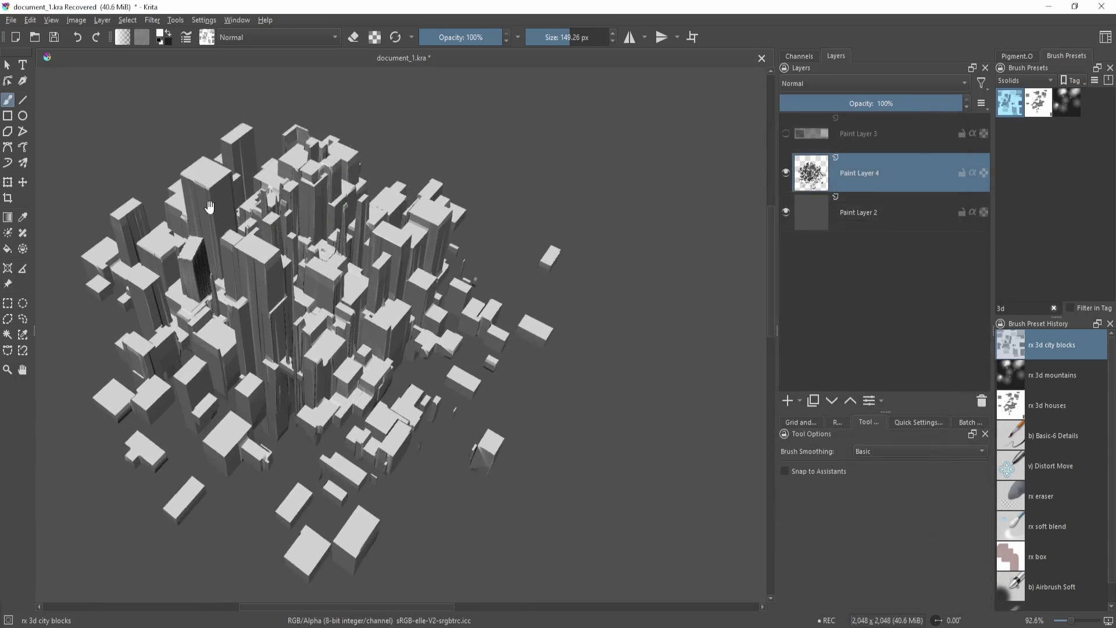
pyautogui.moveTo(401, 262); pyautogui.dragTo(548, 256)
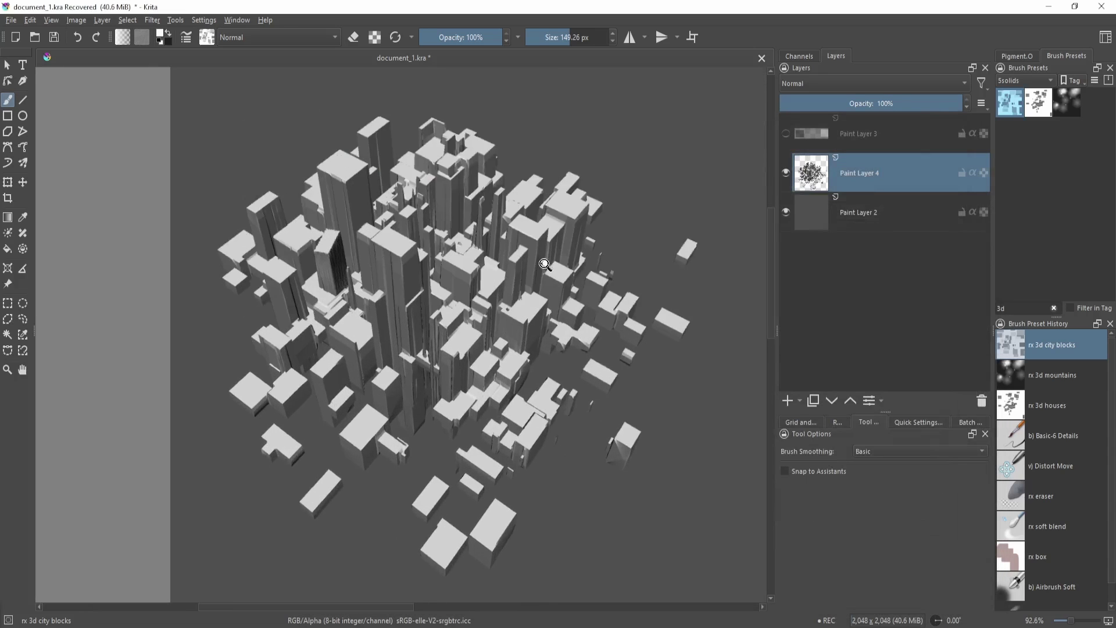
pyautogui.press('-')
pyautogui.click(202, 19)
pyautogui.moveTo(185, 21)
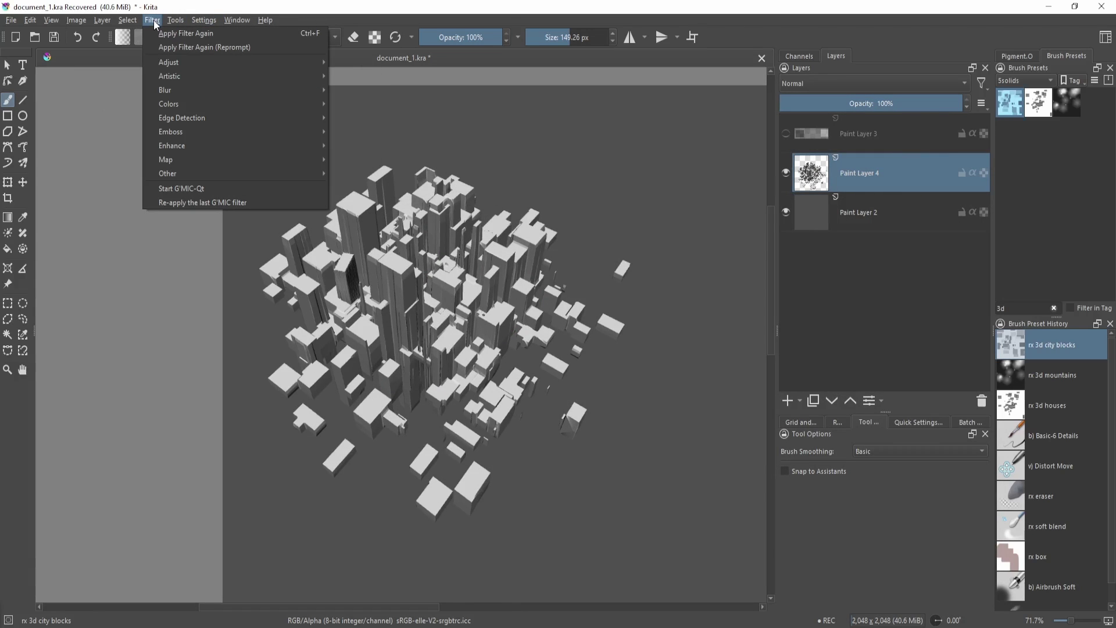
pyautogui.click(218, 186)
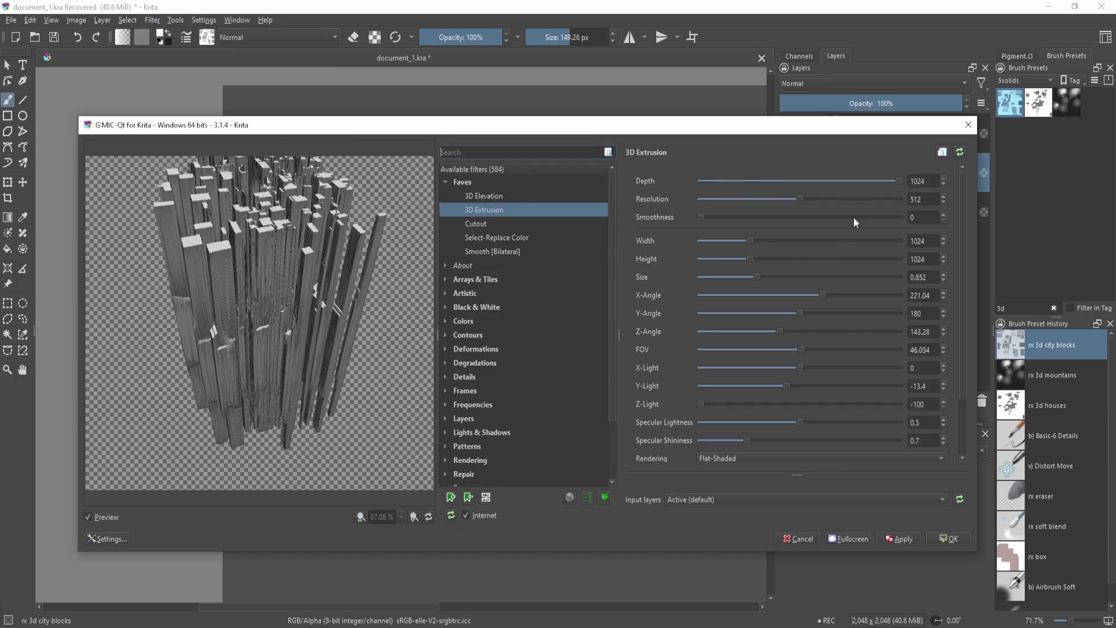
# Close the filter without applying it and undo the render on the city blocks layer
pyautogui.click(966, 129)
pyautogui.click(785, 172)
pyautogui.click(785, 173)
pyautogui.scroll(-2, 475, 311)
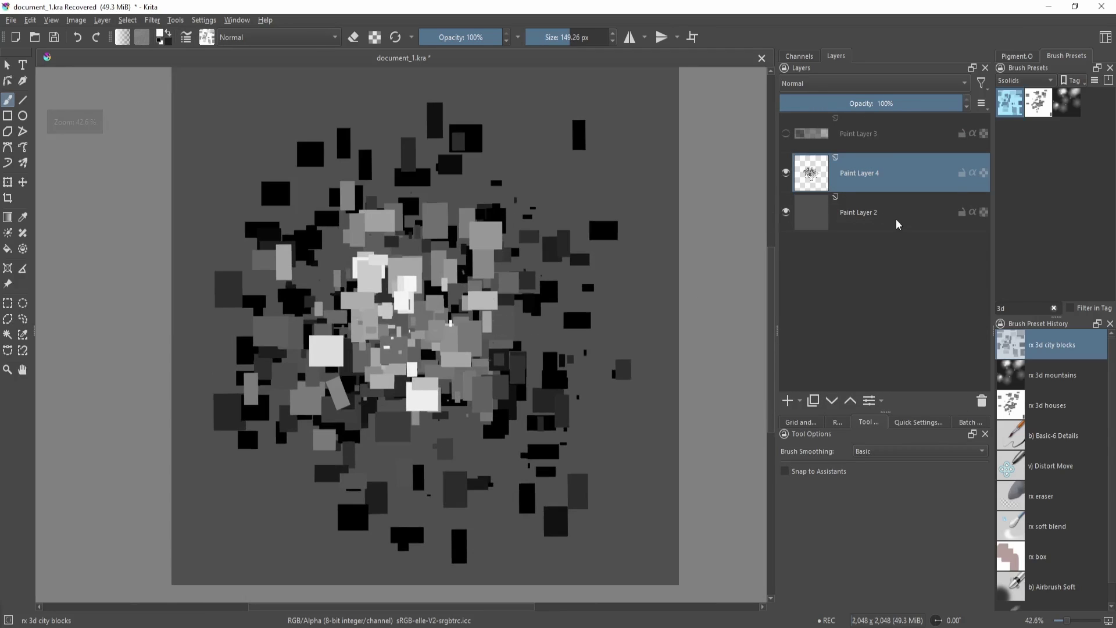
# Add a new layer directly above Paint Layer 2 and fill it with black as the city's ground level
pyautogui.click(898, 224)
pyautogui.moveTo(898, 225)
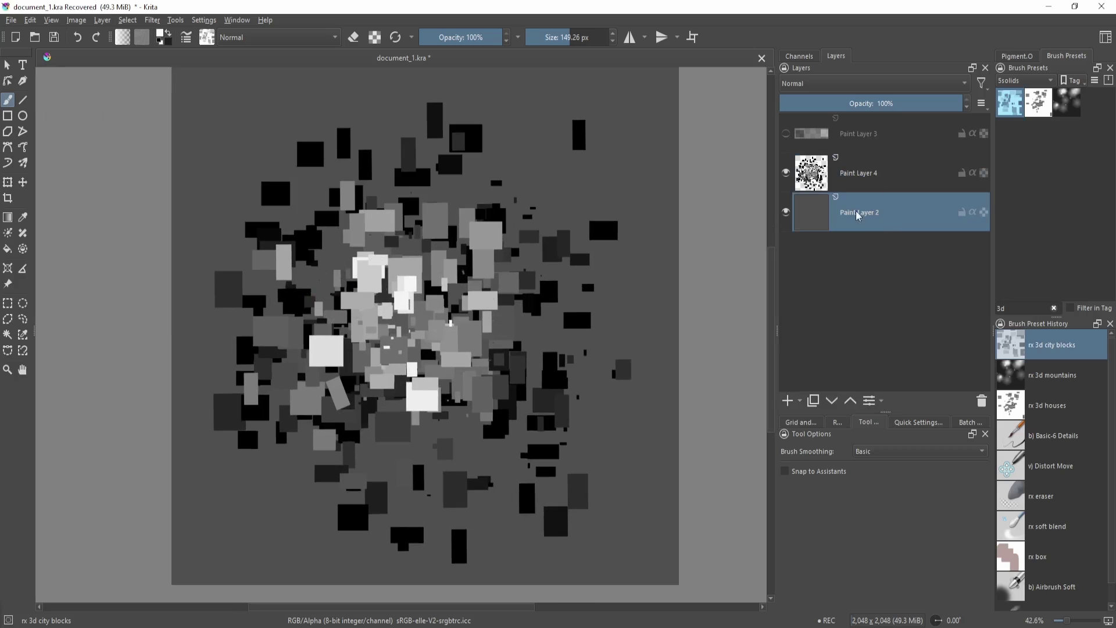
pyautogui.press('Insert')
pyautogui.hotkey('shift', 'i')
pyautogui.click(590, 176)
pyautogui.hotkey('shift', 'BackSpace')
pyautogui.scroll(-2, 401, 326)
pyautogui.scroll(1, 401, 325)
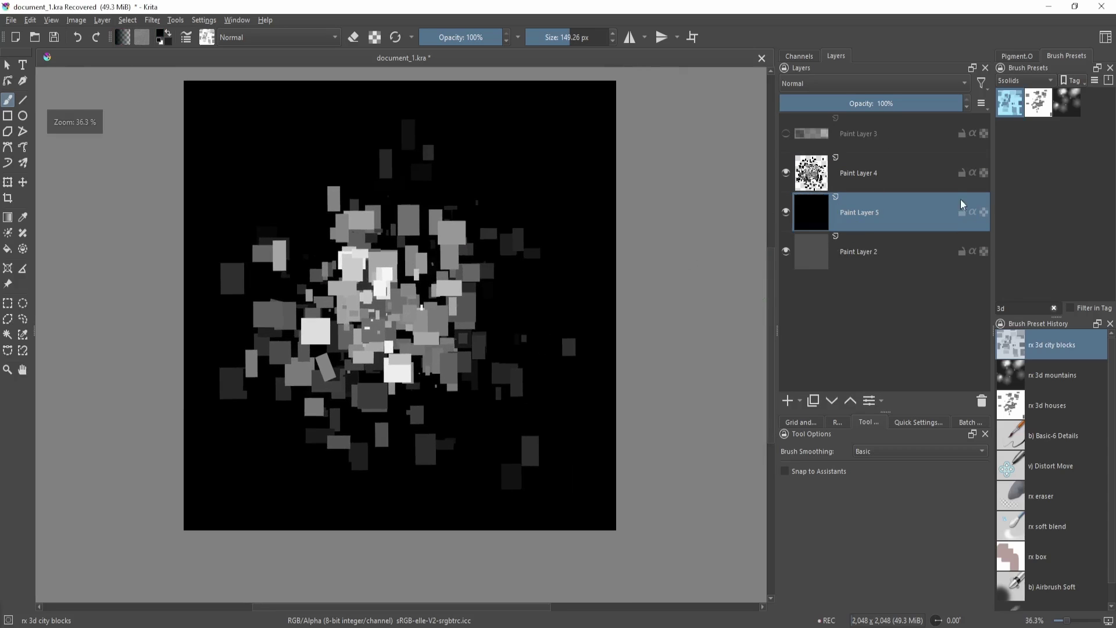
# Duplicate the city blocks layer together with the black layer and merge the two copies into one layer
pyautogui.press('pageup')
pyautogui.keyDown('ctrl'); pyautogui.click(874, 220); pyautogui.keyUp('ctrl')
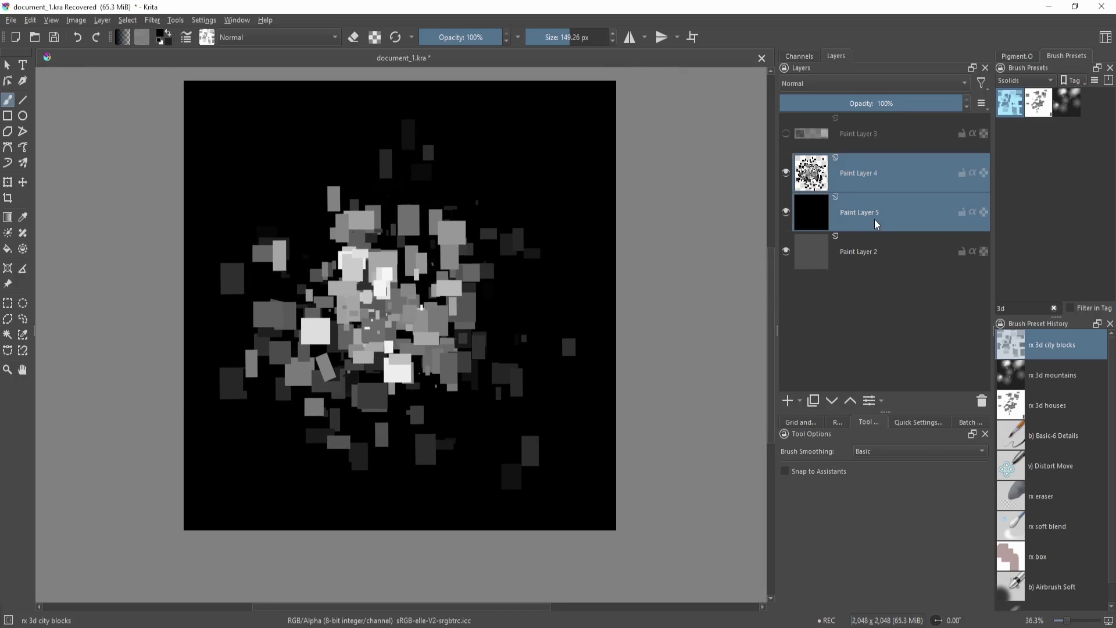
pyautogui.hotkey('ctrl', 'j')
pyautogui.hotkey('ctrl', 'e')
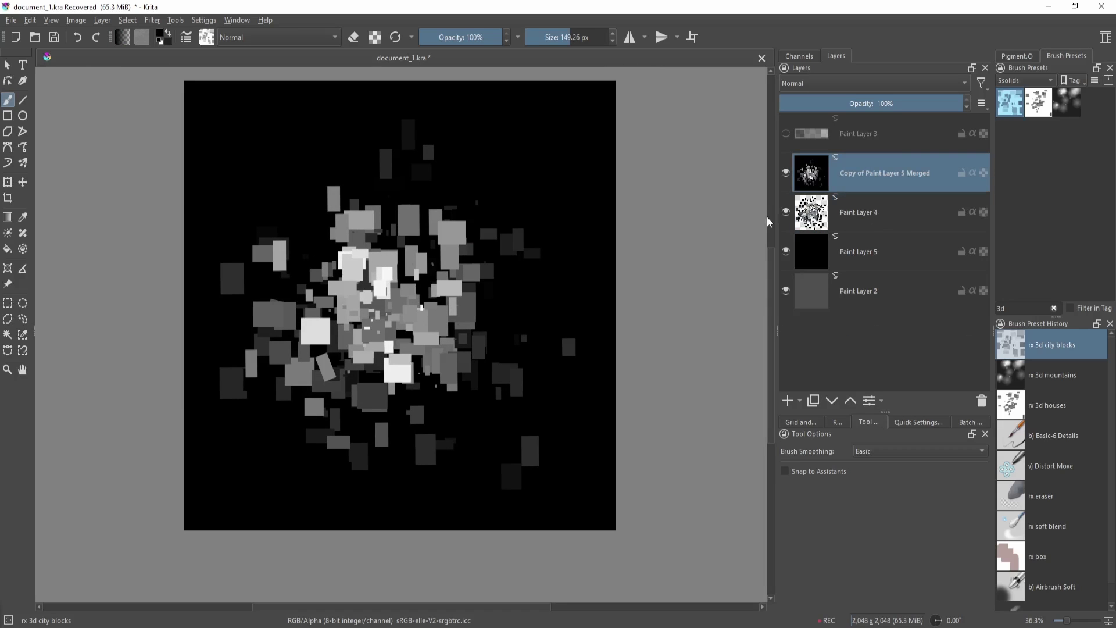
pyautogui.click(786, 173)
pyautogui.click(786, 251)
pyautogui.click(786, 251)
pyautogui.click(786, 173)
# Start G'MIC-Qt on the merged layer, compare the 3D Extrusion and 3D Elevation previews, and choose 3D Elevation
pyautogui.click(203, 19)
pyautogui.moveTo(168, 19)
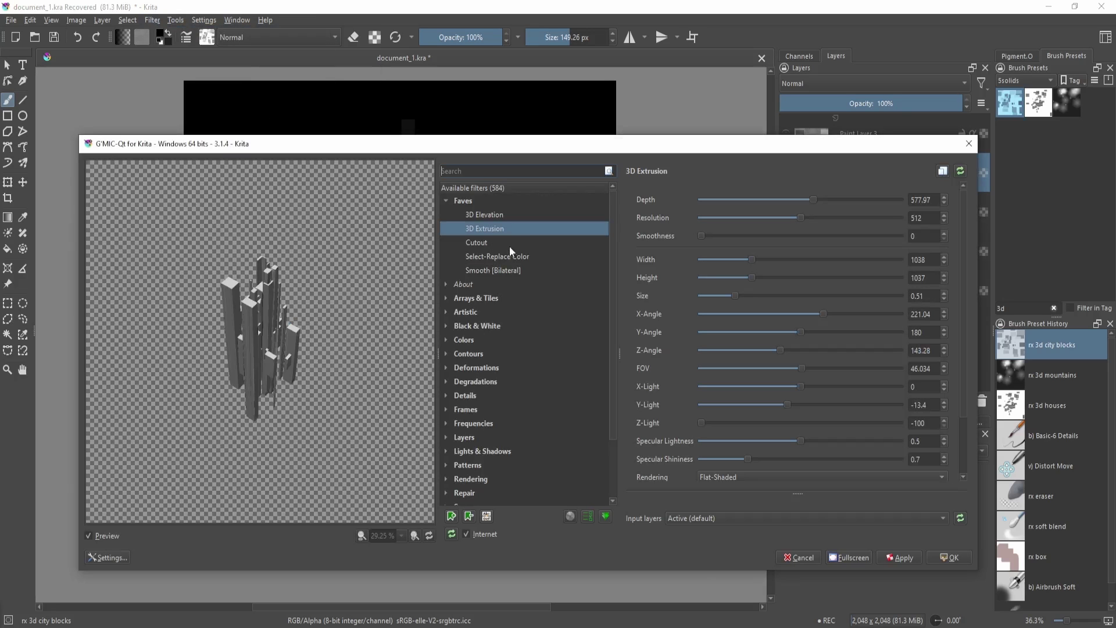
pyautogui.click(525, 215)
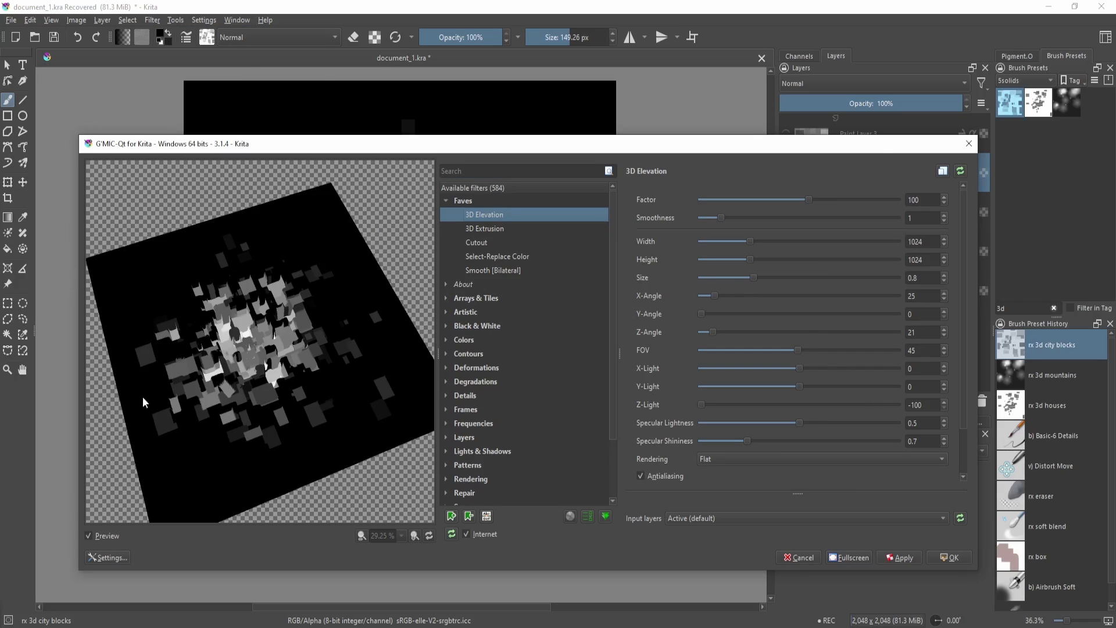
pyautogui.click(491, 229)
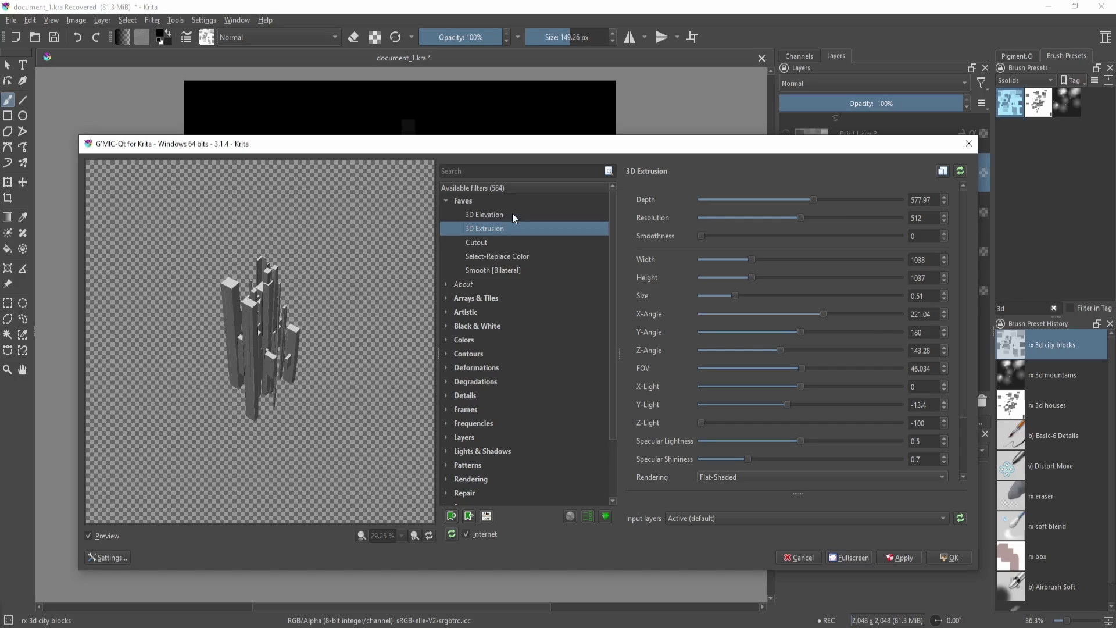
pyautogui.press('Up')
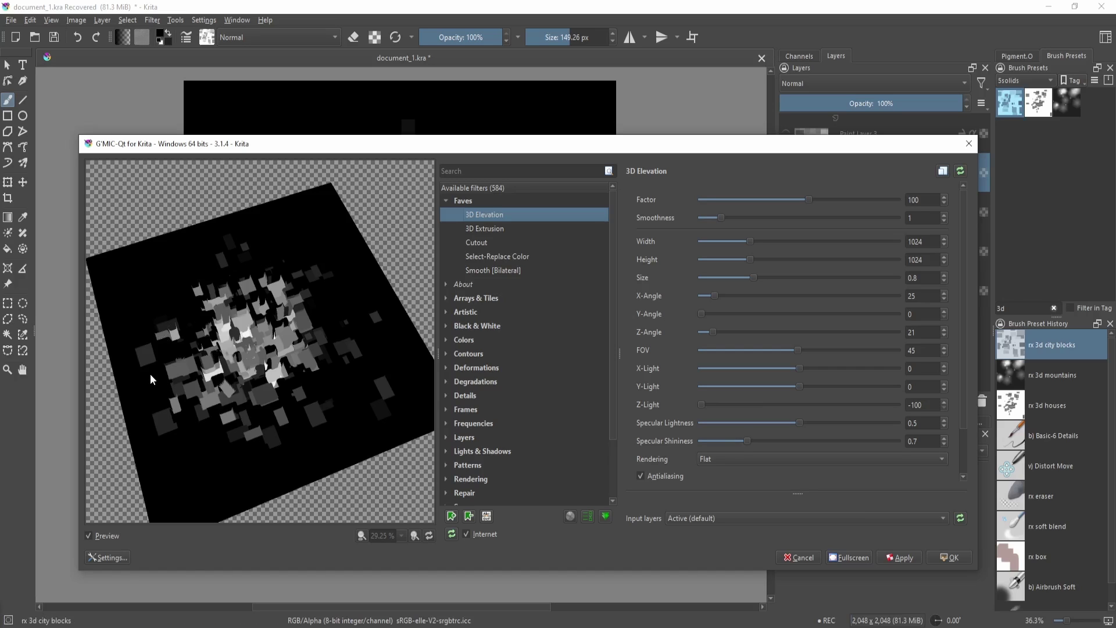
pyautogui.click(487, 230)
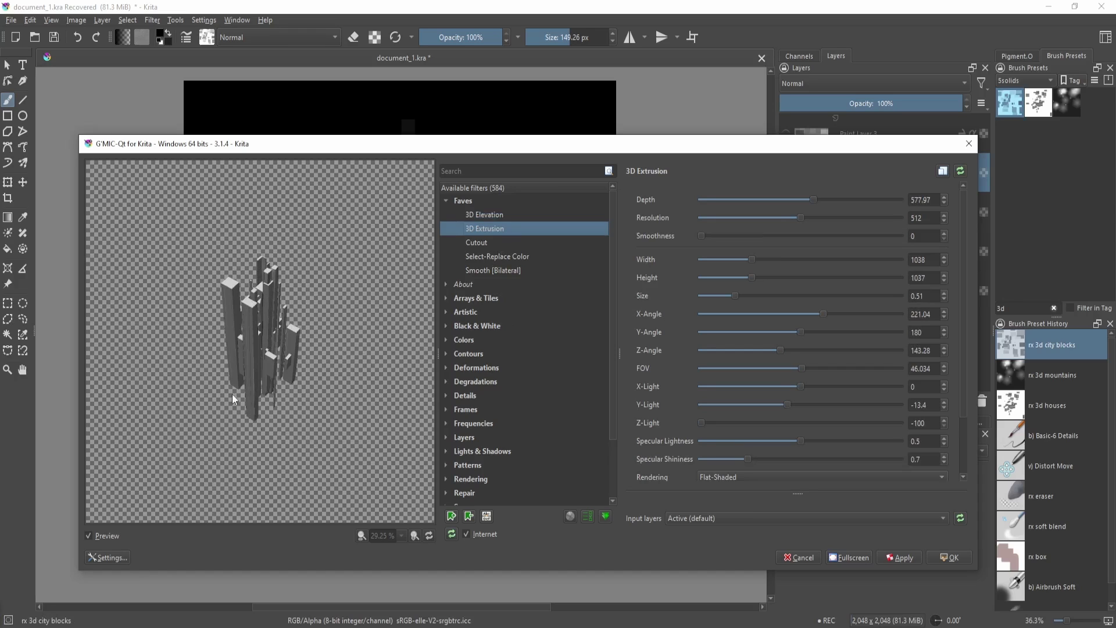
pyautogui.click(543, 211)
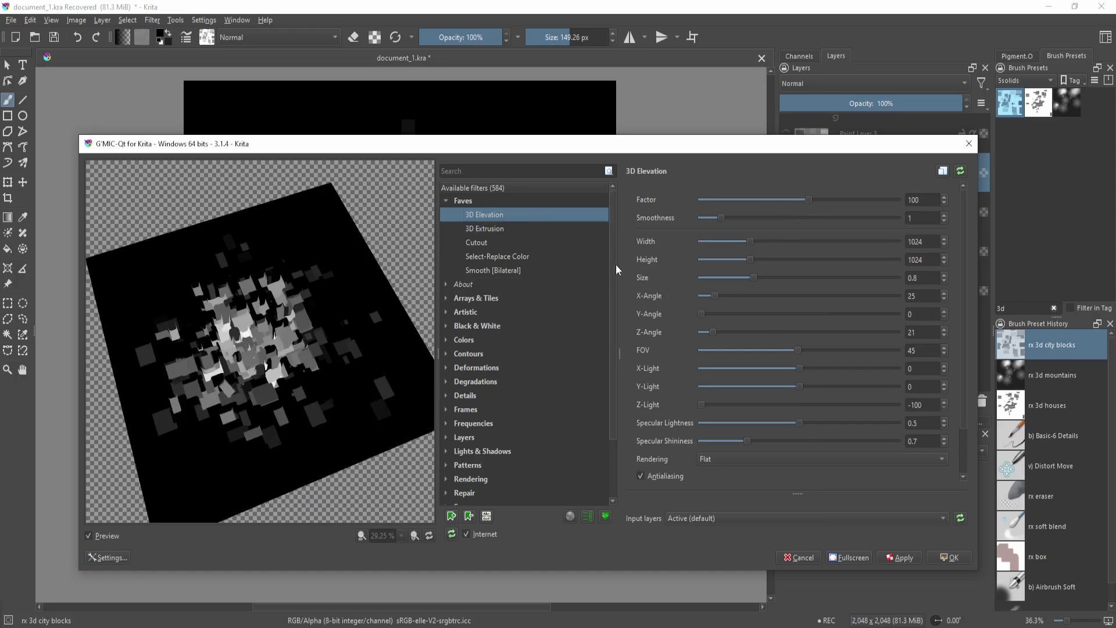
# Set the elevation's Factor to -532, its Y-Angle and Z-Angle to 180, and its X-Angle to 216
pyautogui.moveTo(808, 200); pyautogui.dragTo(747, 212)
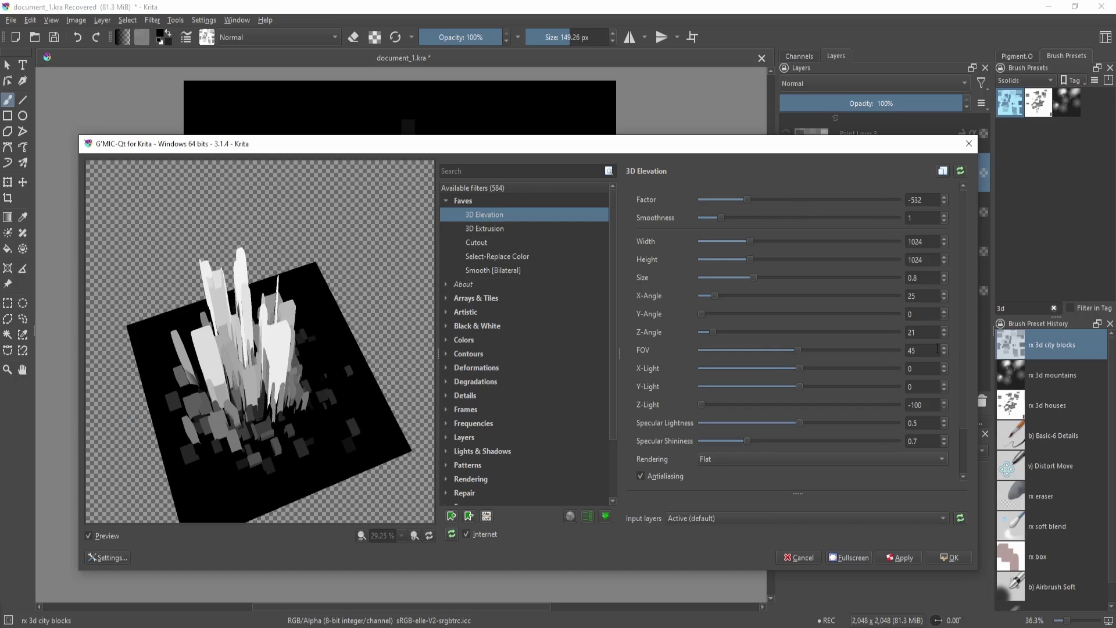
pyautogui.doubleClick(923, 295)
pyautogui.write('180')
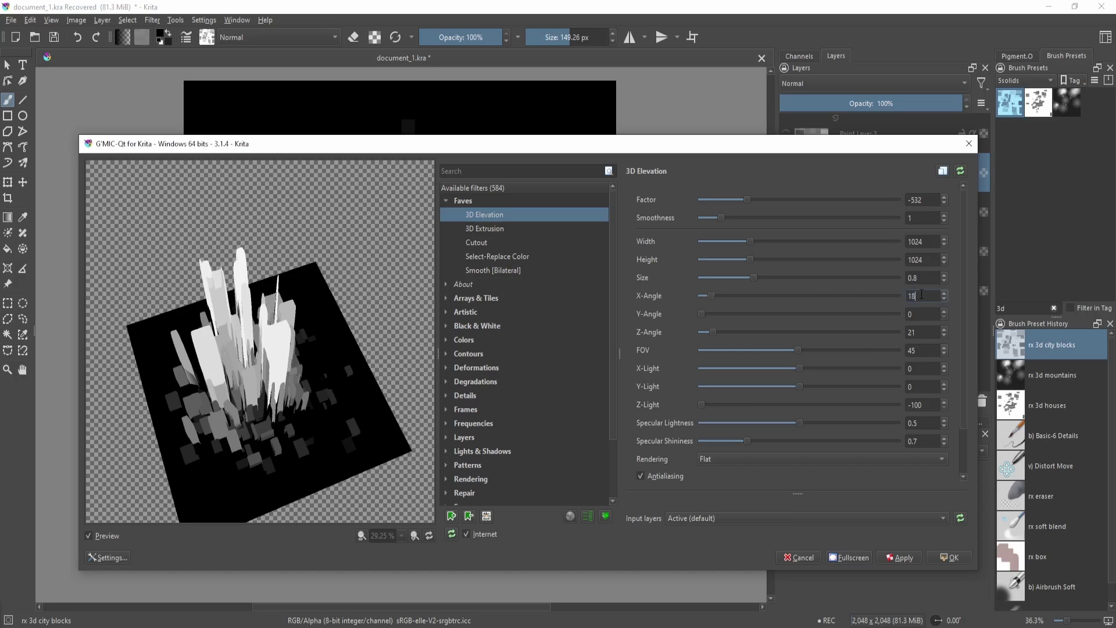
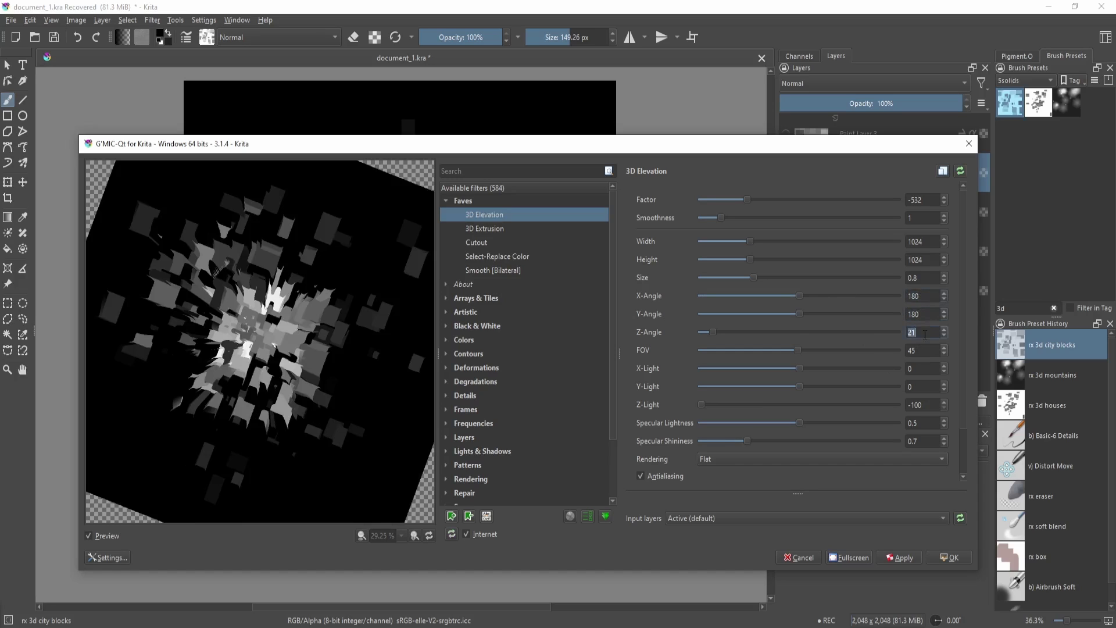
pyautogui.write('180')
pyautogui.doubleClick(925, 299)
pyautogui.write('180')
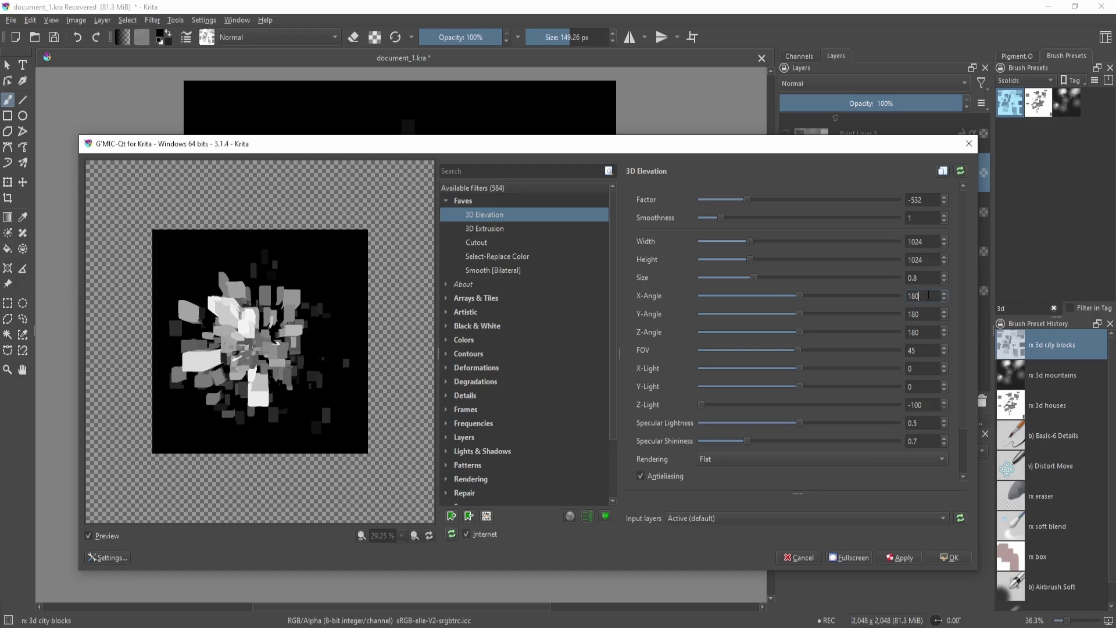
pyautogui.scroll(10, 928, 296)
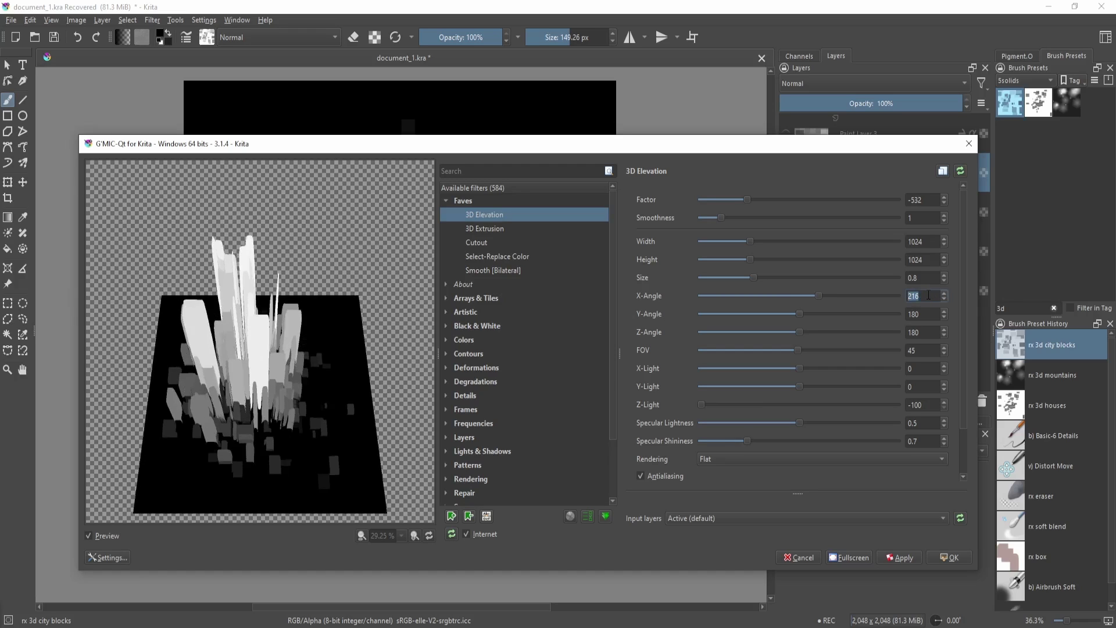
# Set the elevation's X-Angle to 223.2, its Z-Angle to 147.6 and its Smoothness to 0
pyautogui.scroll(2, 928, 295)
pyautogui.scroll(5, 932, 330)
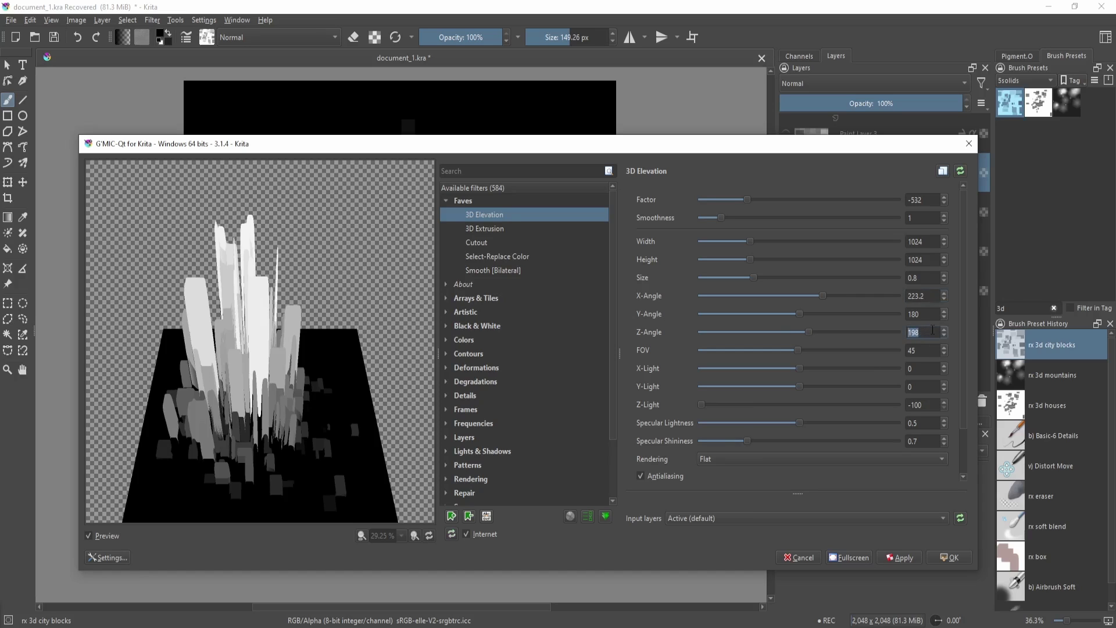
pyautogui.scroll(-12, 932, 329)
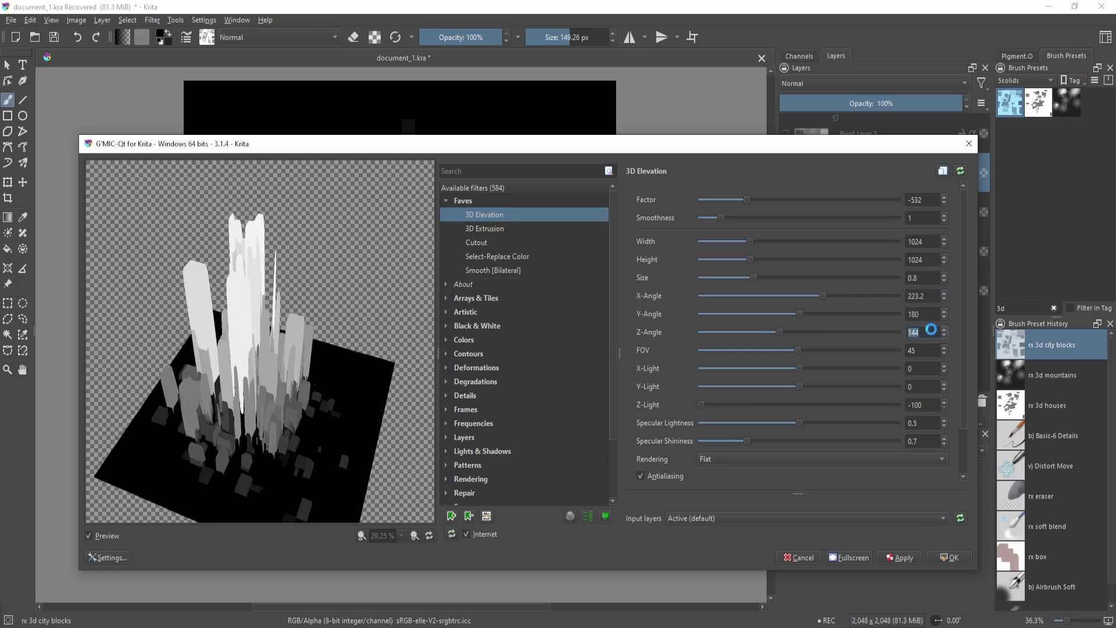
pyautogui.moveTo(721, 219); pyautogui.dragTo(602, 215)
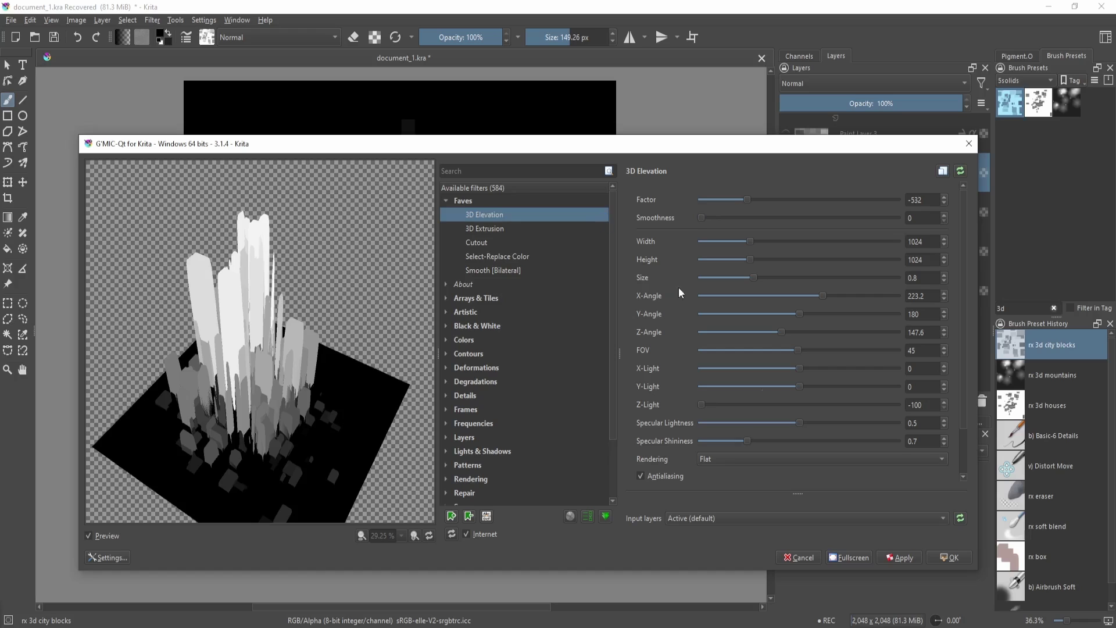
# Set the elevation's rendering to Flat-Shaded and its Factor to -306, then confirm the filter
pyautogui.click(730, 458)
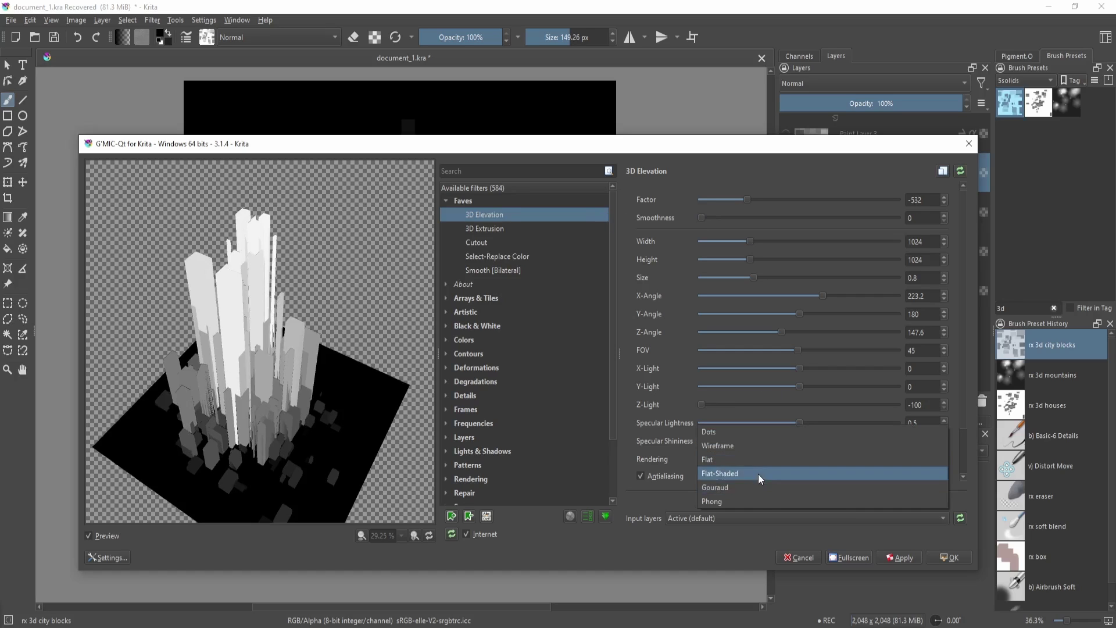
pyautogui.click(758, 473)
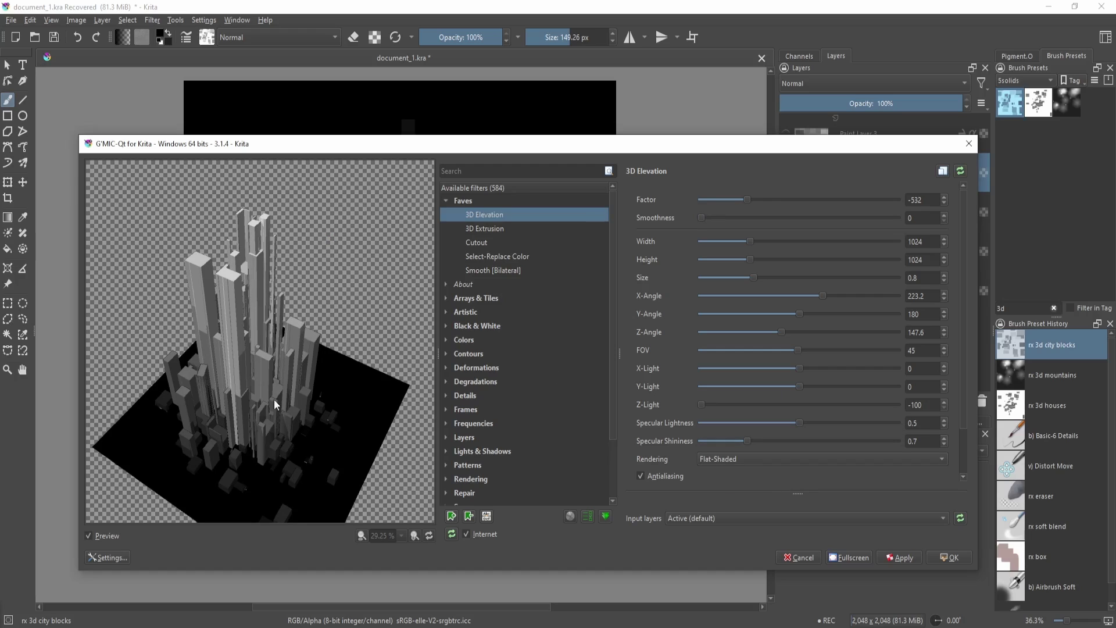
pyautogui.moveTo(750, 201); pyautogui.dragTo(769, 200)
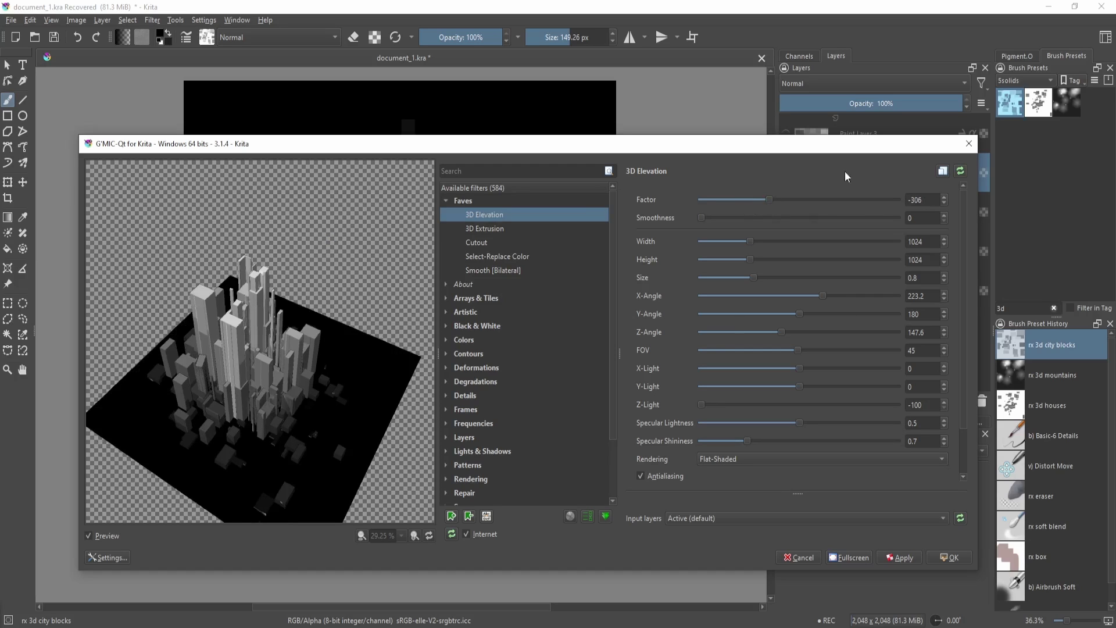
pyautogui.click(951, 560)
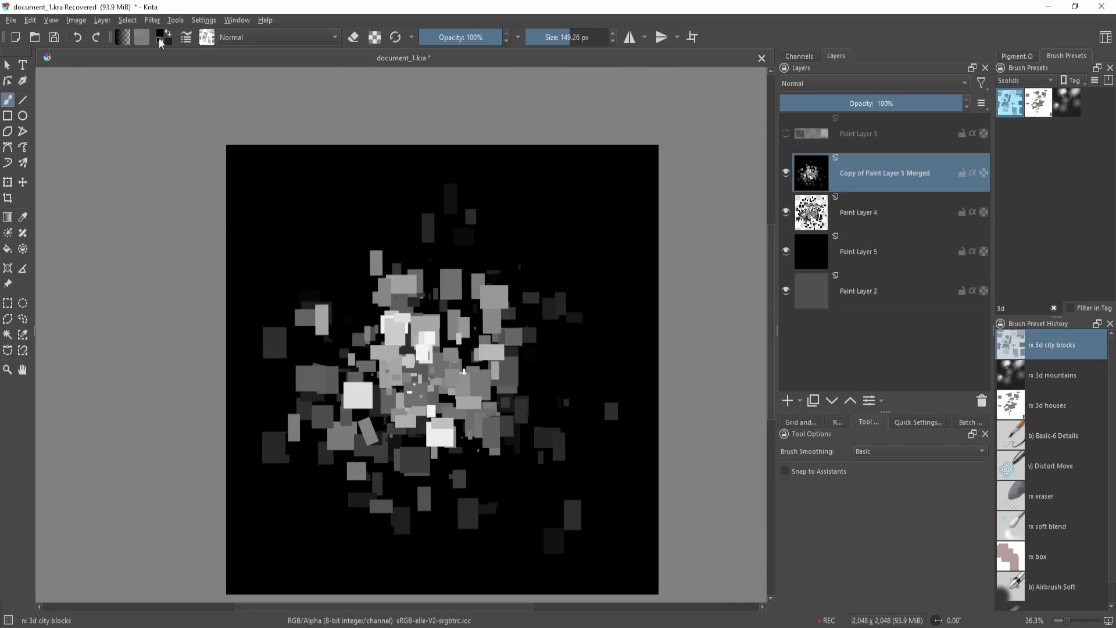
# Start G'MIC-Qt again on the merged city layer, fine-tune the 3D Elevation Factor and apply the filter
pyautogui.click(176, 20)
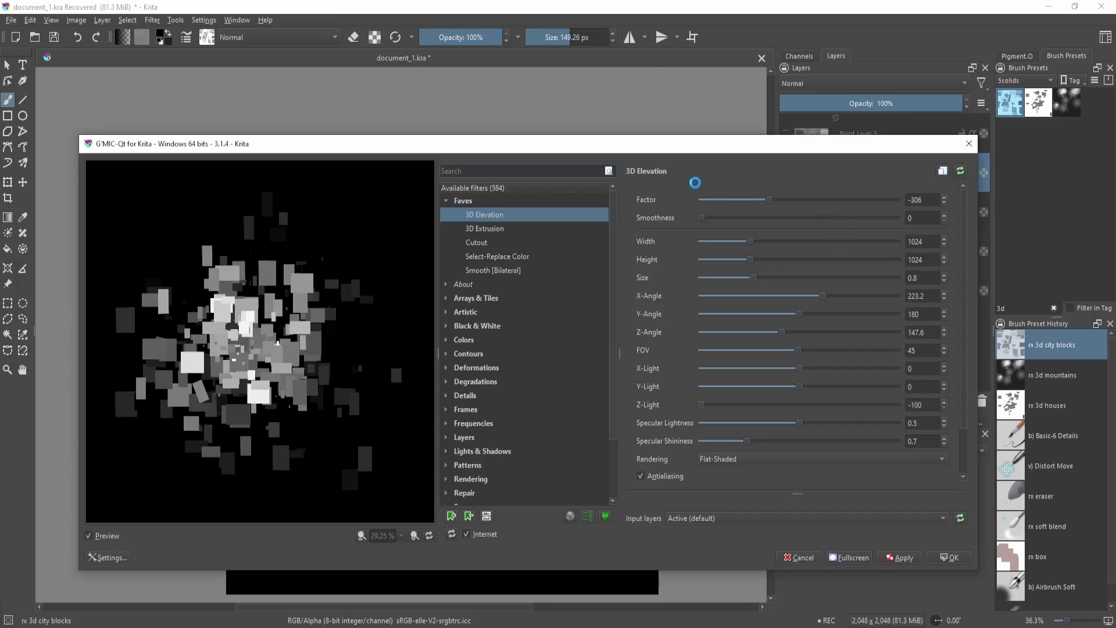
pyautogui.scroll(-5, 931, 198)
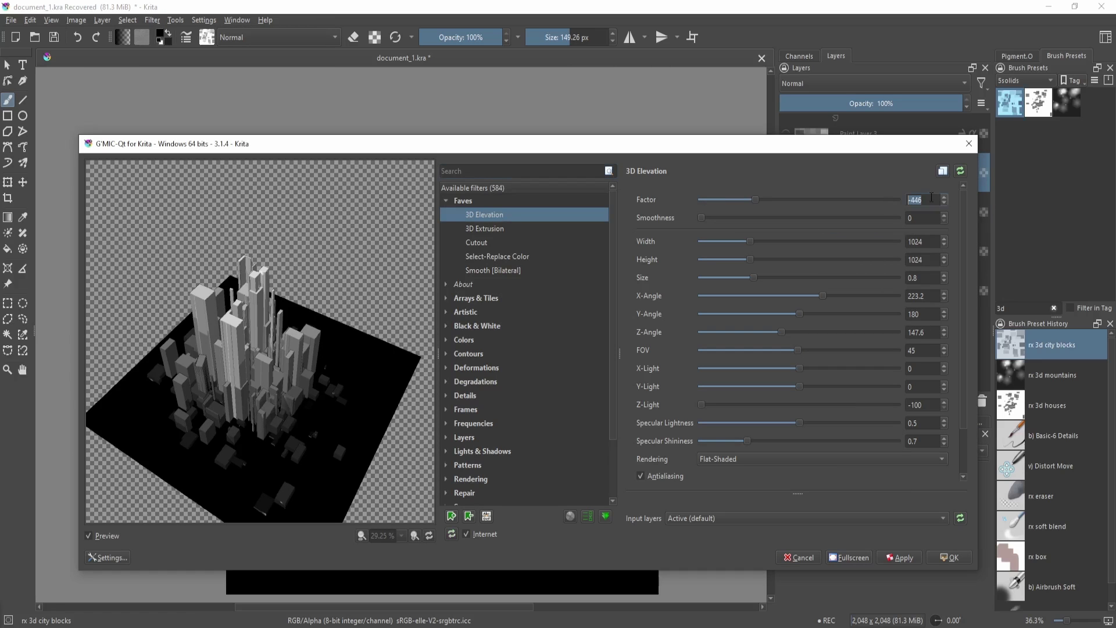
pyautogui.scroll(2, 930, 198)
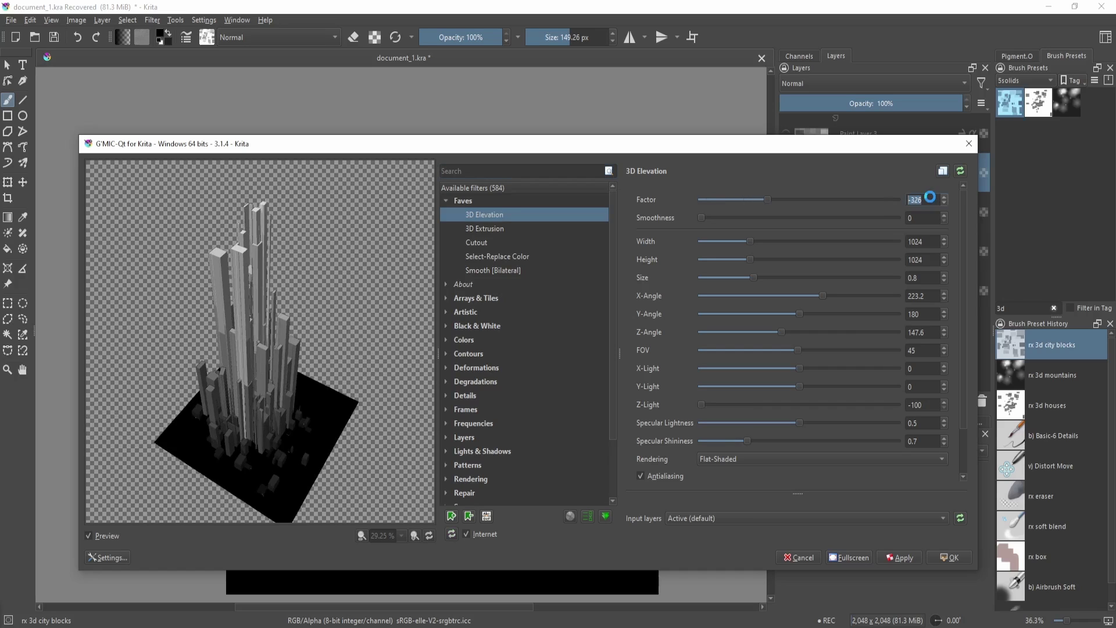
pyautogui.scroll(-6, 930, 197)
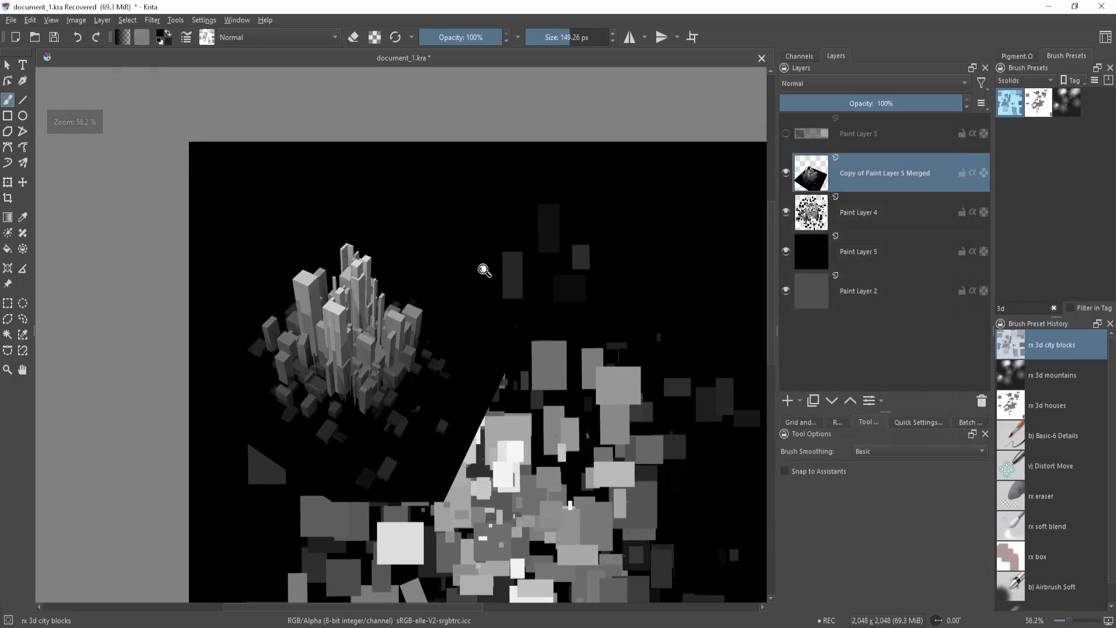
pyautogui.moveTo(484, 269); pyautogui.dragTo(457, 306)
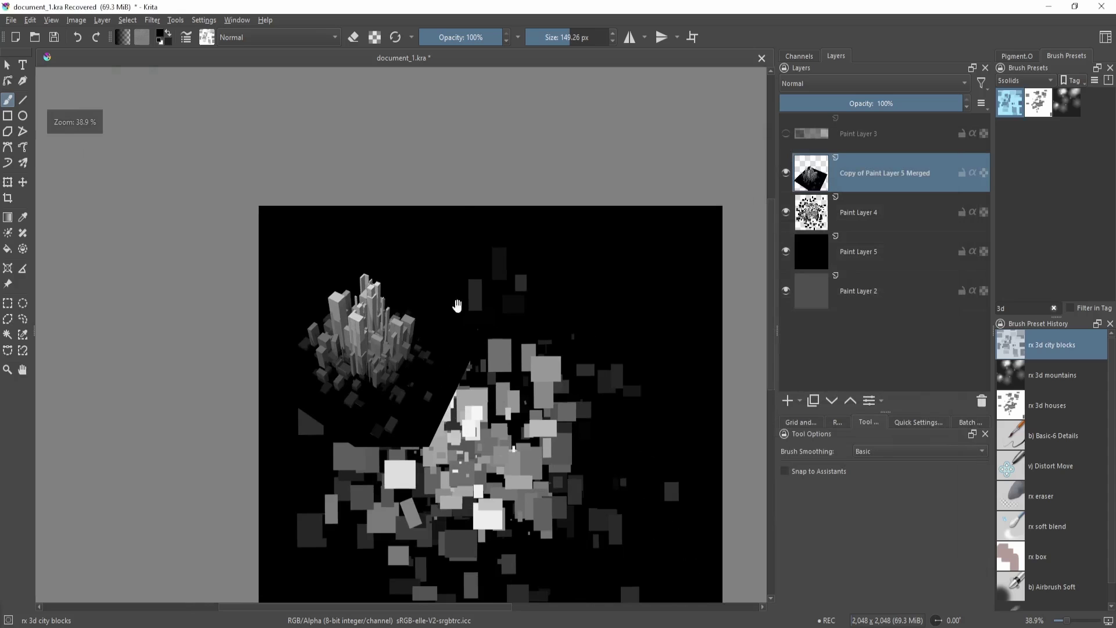
pyautogui.moveTo(545, 257); pyautogui.dragTo(522, 222)
pyautogui.scroll(2, 521, 221)
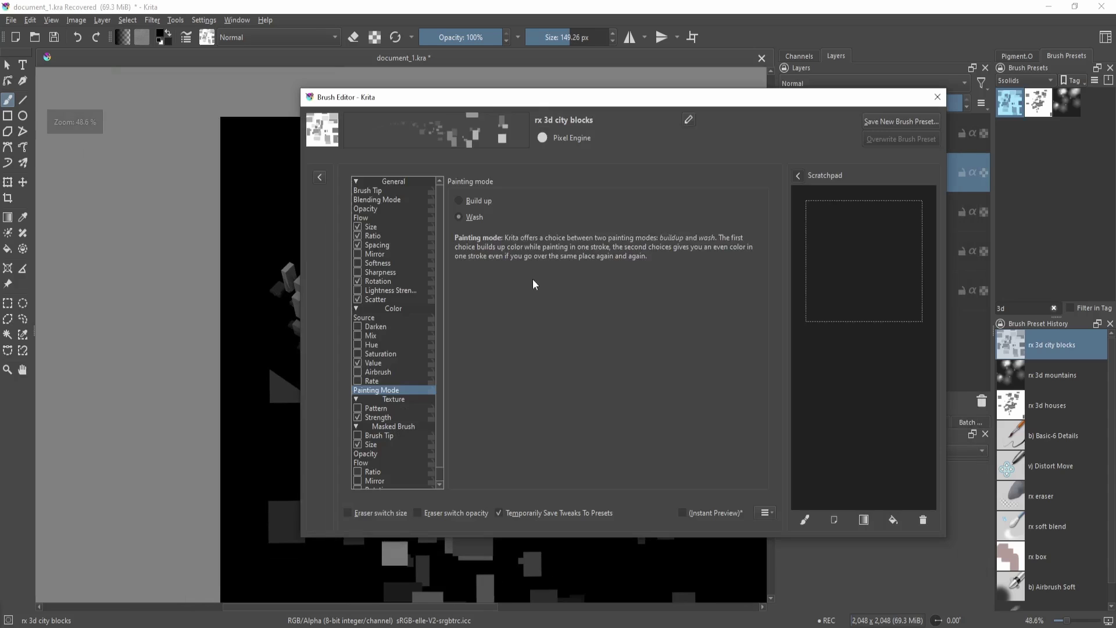
pyautogui.press('F5')
pyautogui.press('F5')
pyautogui.click(206, 23)
pyautogui.click(193, 22)
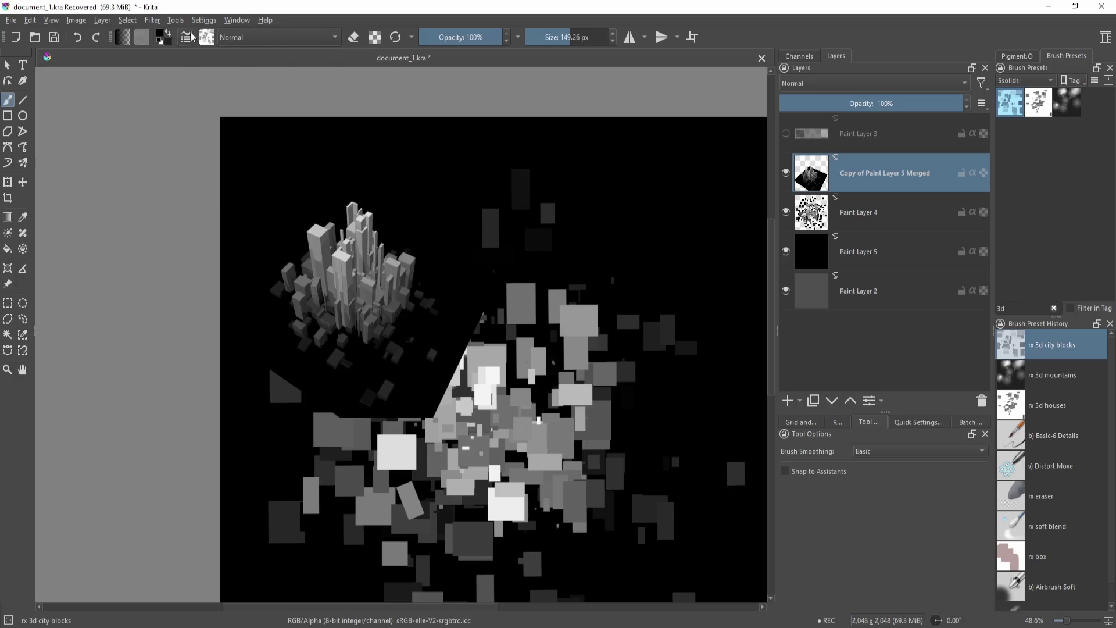
# Scale up the rendered city with Free Transform, reposition it to fill the canvas and apply the transformation
pyautogui.scroll(-2, 471, 256)
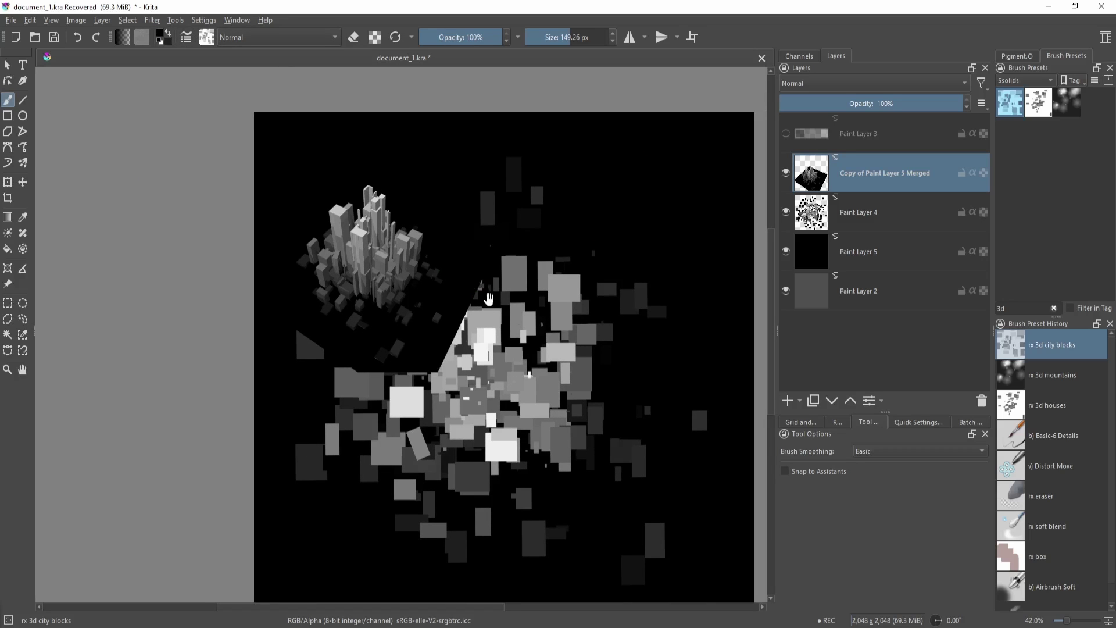
pyautogui.scroll(3, 467, 270)
pyautogui.hotkey('ctrl', 't')
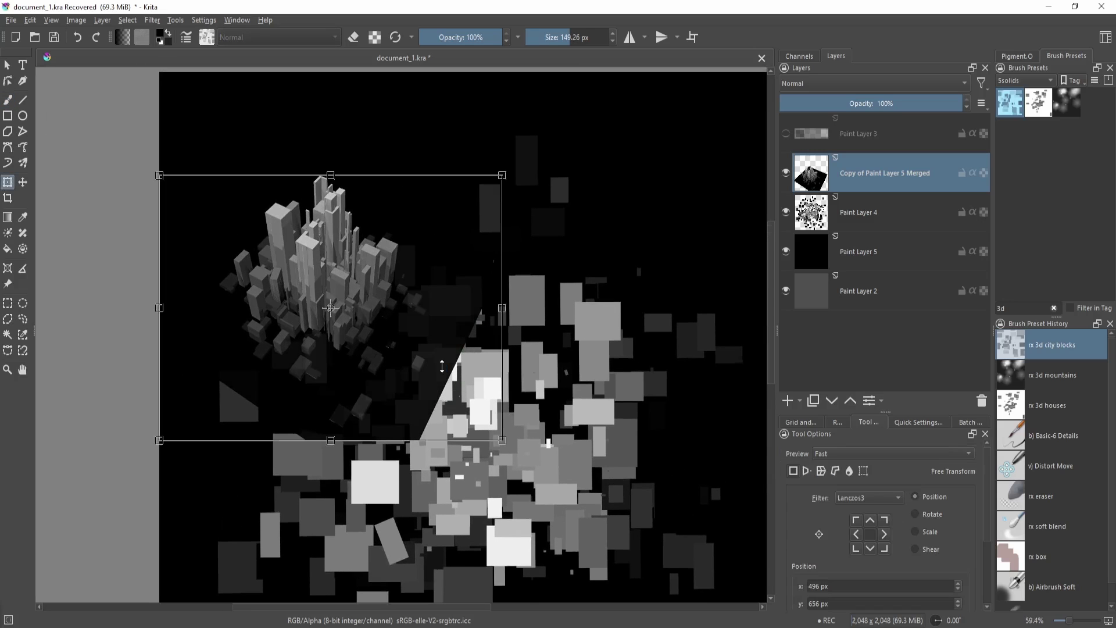
pyautogui.scroll(-3, 416, 424)
pyautogui.scroll(-2, 416, 424)
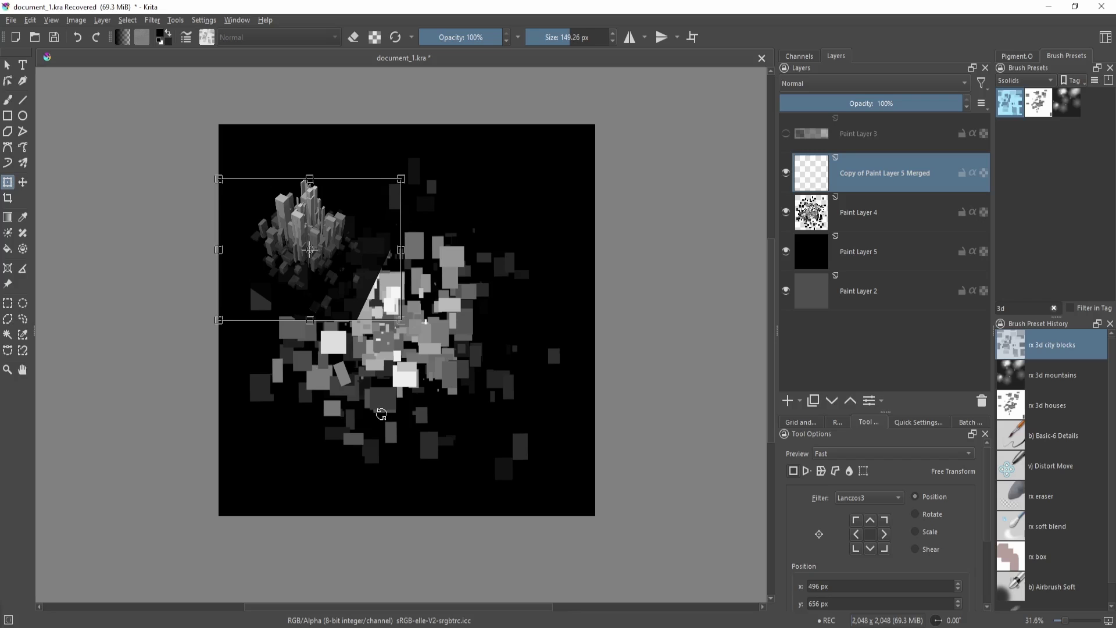
pyautogui.moveTo(400, 319); pyautogui.dragTo(711, 577)
pyautogui.moveTo(577, 448); pyautogui.dragTo(473, 421)
pyautogui.press('t')
pyautogui.scroll(2, 458, 357)
pyautogui.moveTo(499, 340); pyautogui.dragTo(563, 334)
pyautogui.scroll(1, 572, 405)
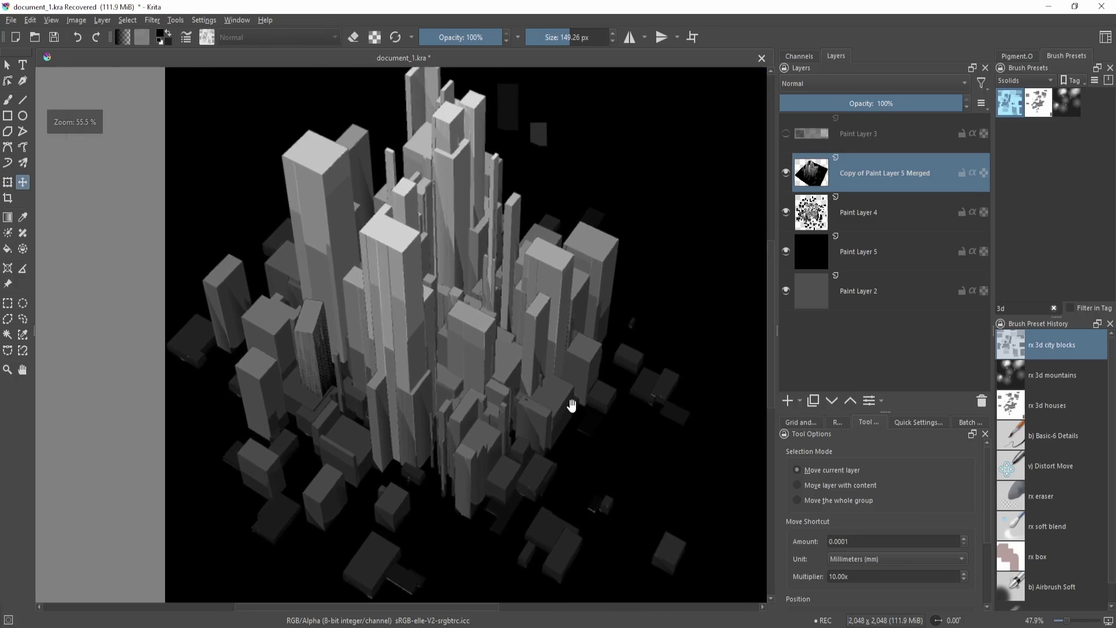
# Choose the b) Basic-6 Details brush and add a new paint layer above the rendered city
pyautogui.press('b')
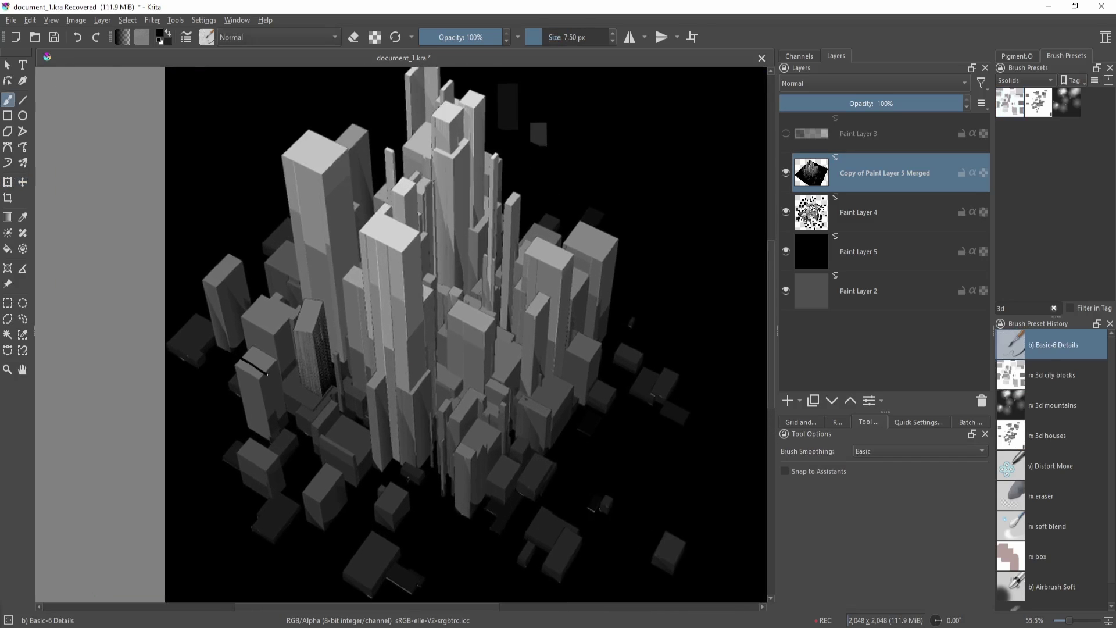
pyautogui.press('Insert')
pyautogui.hotkey('shift', 'i')
pyautogui.click(498, 327)
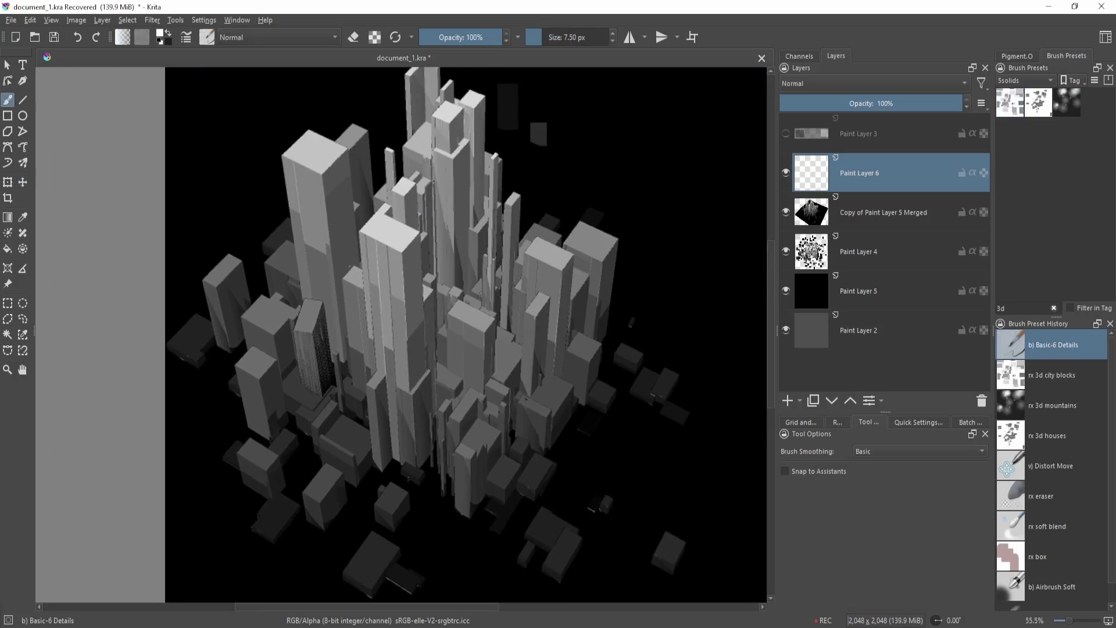
# Try adding straight and freehand detail lines on the front tower, and undo them
pyautogui.press('v')
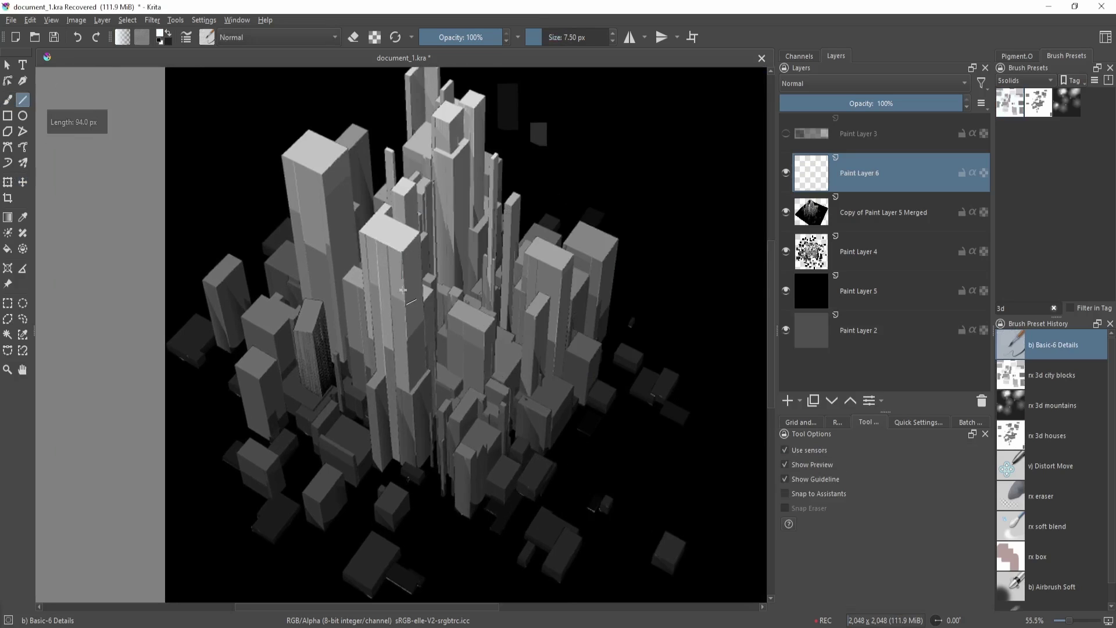
pyautogui.moveTo(401, 251); pyautogui.dragTo(415, 472)
pyautogui.press('b')
pyautogui.moveTo(364, 267)
pyautogui.mouseDown()
pyautogui.moveTo(362, 430)
pyautogui.moveTo(379, 378)
pyautogui.moveTo(451, 341)
pyautogui.mouseUp()
pyautogui.hotkey('ctrl', 'z')
pyautogui.hotkey('ctrl', 'z')
# Try shading the city with the b) Airbrush Soft brush enlarged to 1000 px, and undo the strokes
pyautogui.hotkey('ctrl', 'alt', '1')
pyautogui.moveTo(302, 256); pyautogui.dragTo(458, 197)
pyautogui.hotkey('ctrl', 'z')
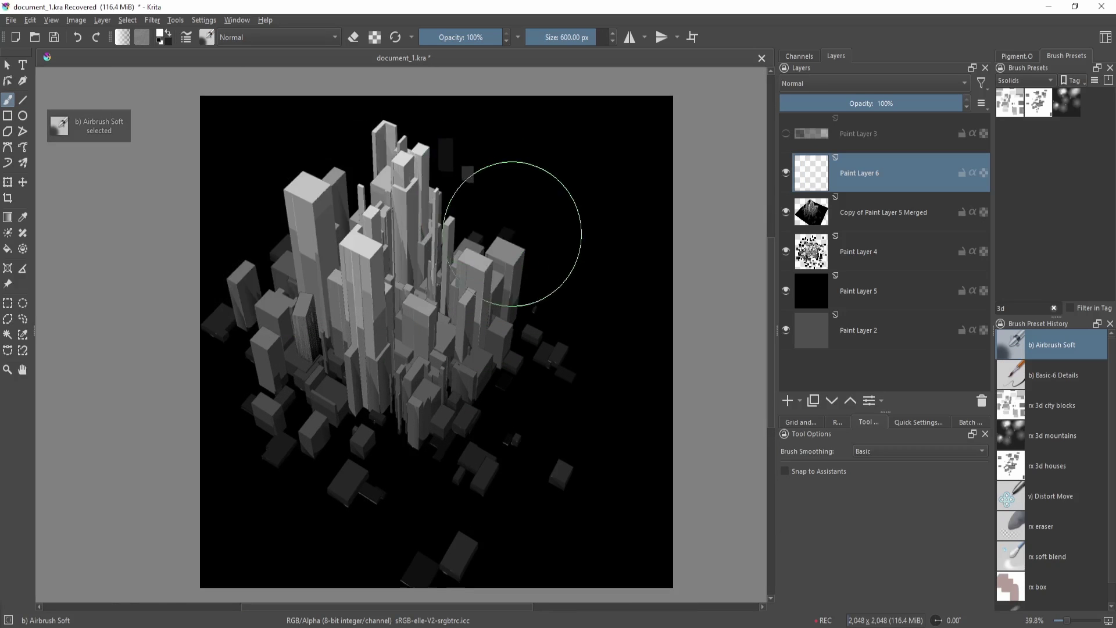
pyautogui.press(']')
pyautogui.press(']')
pyautogui.press(']')
pyautogui.press(']')
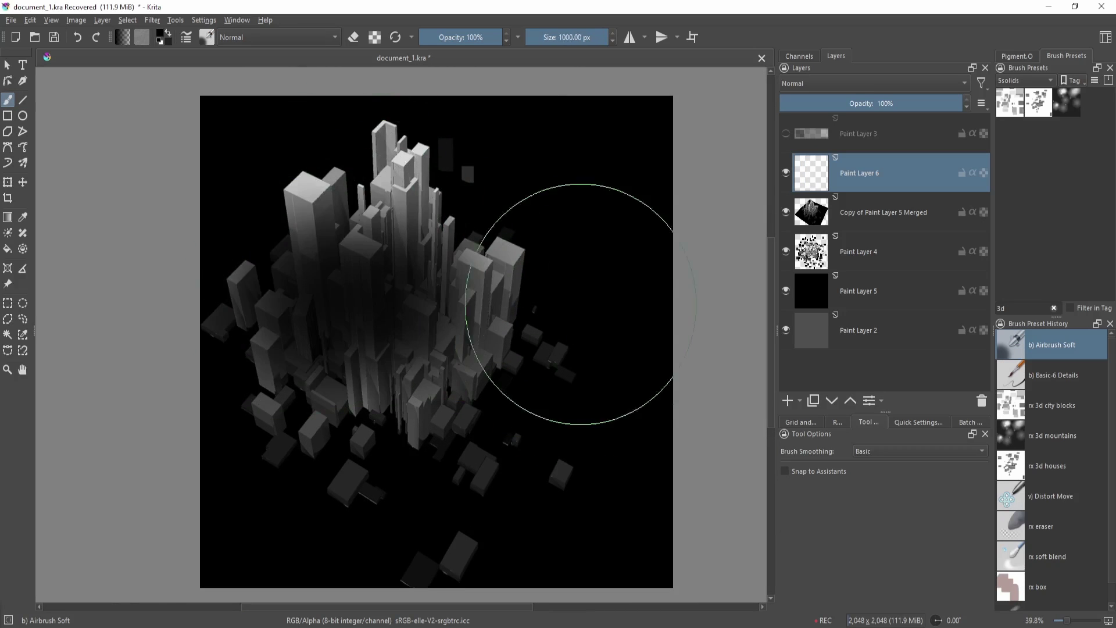
pyautogui.moveTo(543, 281)
pyautogui.mouseDown()
pyautogui.moveTo(517, 269)
pyautogui.moveTo(522, 297)
pyautogui.mouseUp()
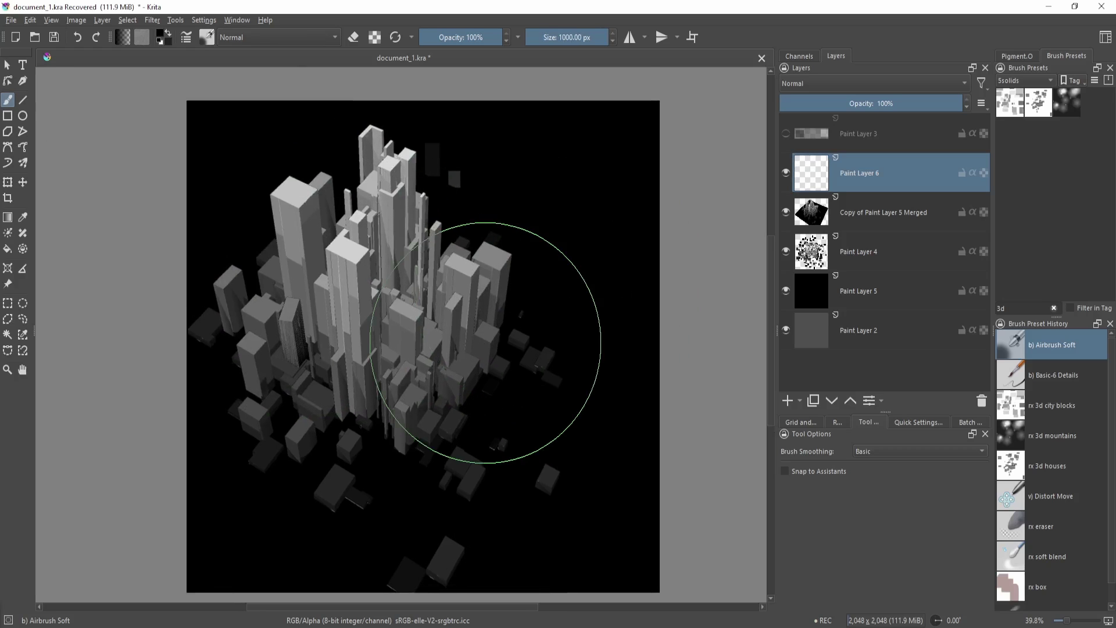
# Hide Paint Layer 6 and the rendered city layer, Copy of Paint Layer 5 Merged
pyautogui.click(786, 173)
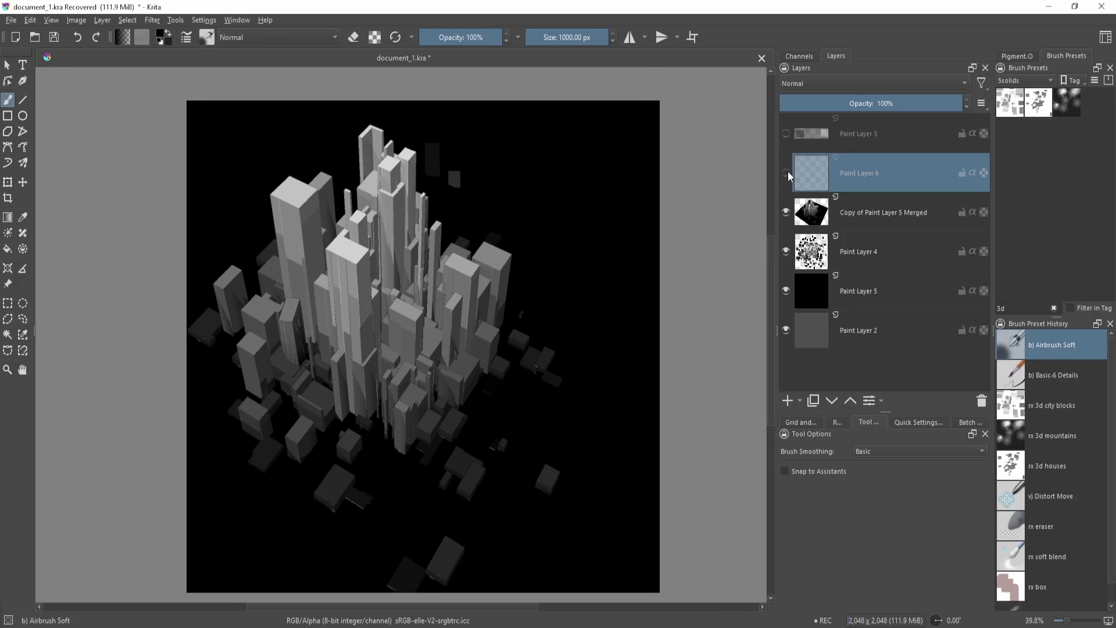
pyautogui.click(797, 219)
pyautogui.click(786, 212)
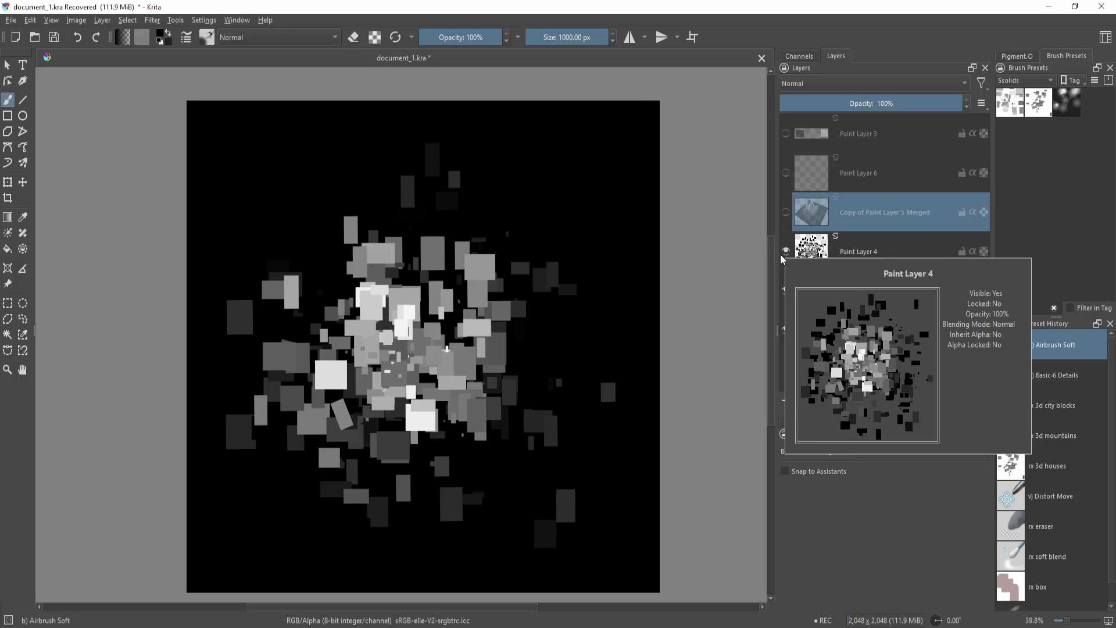
pyautogui.moveTo(322, 288); pyautogui.dragTo(302, 267)
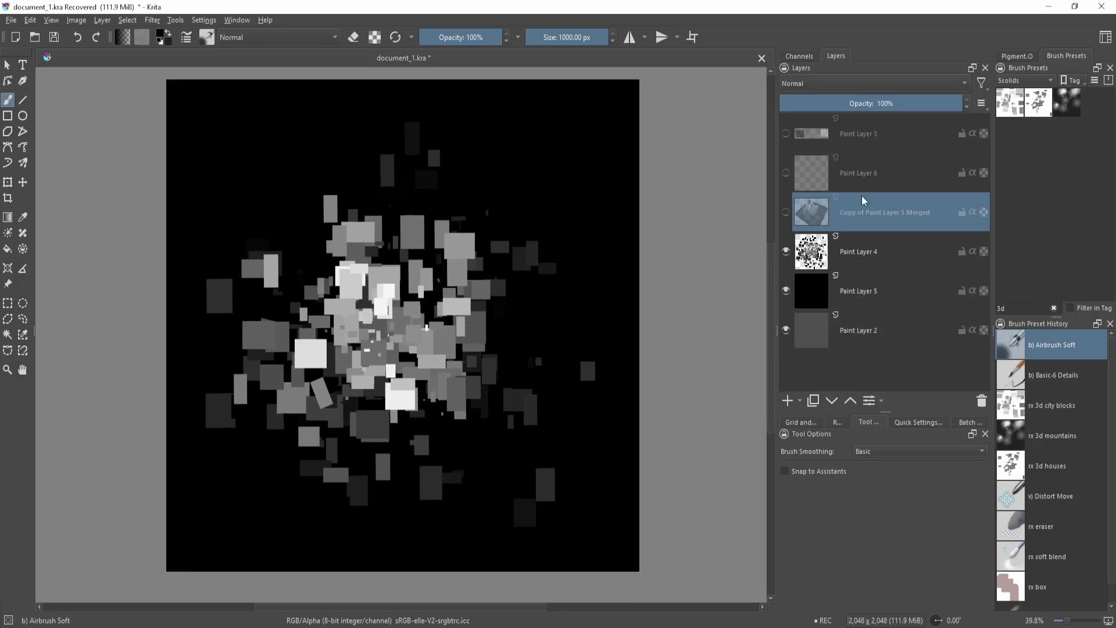
pyautogui.moveTo(458, 292); pyautogui.dragTo(493, 288)
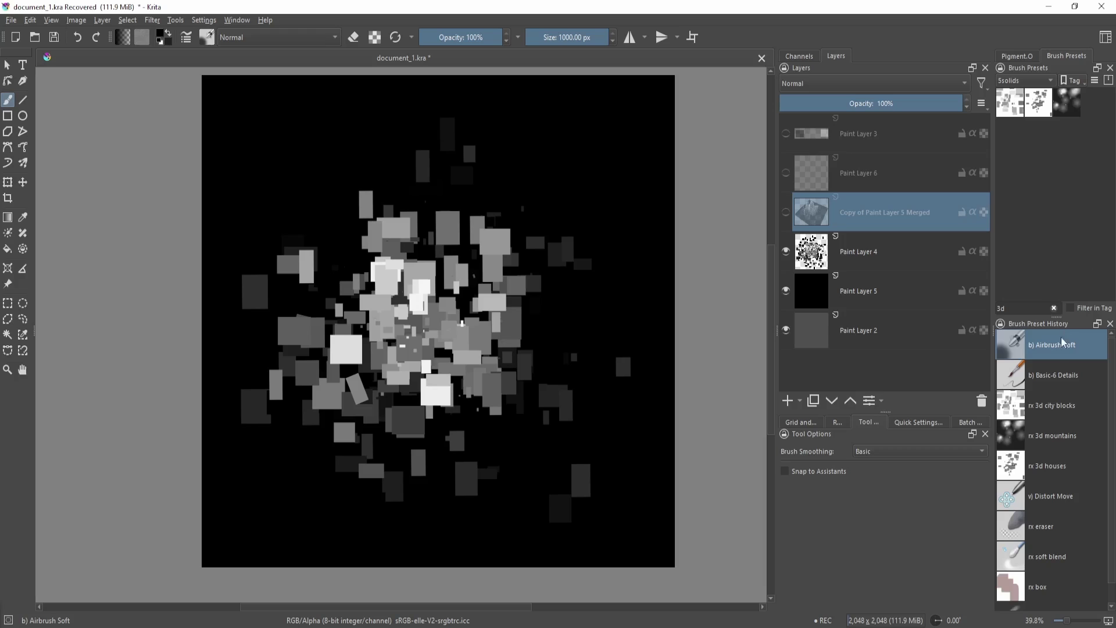
# Choose the rx 3d houses brush and delete Paint Layer 4 with the city blocks height map
pyautogui.click(1051, 400)
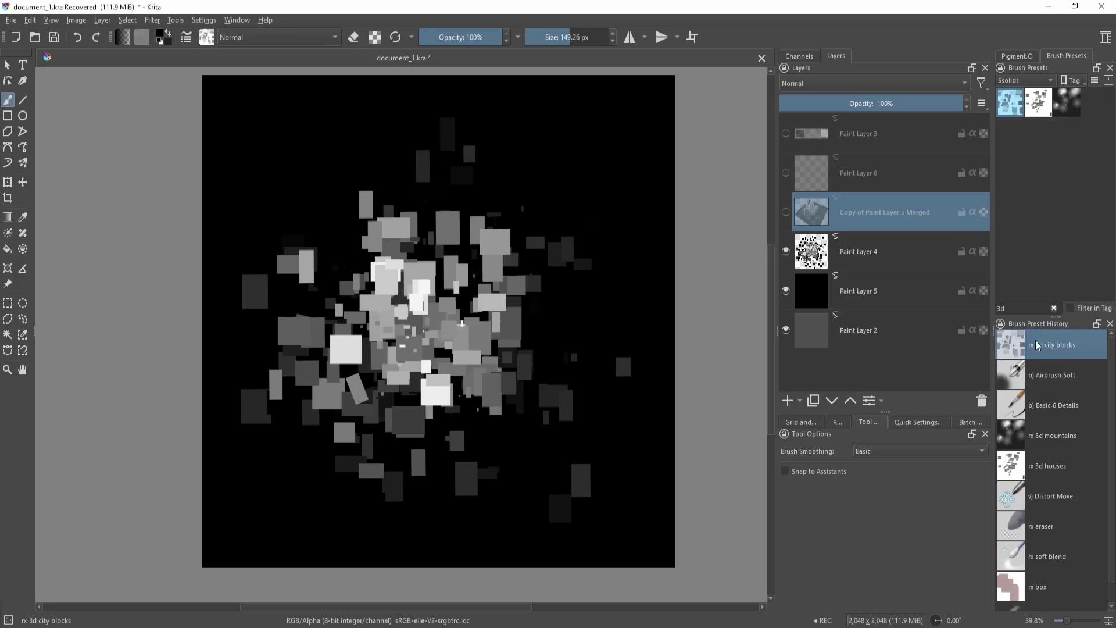
pyautogui.click(1036, 111)
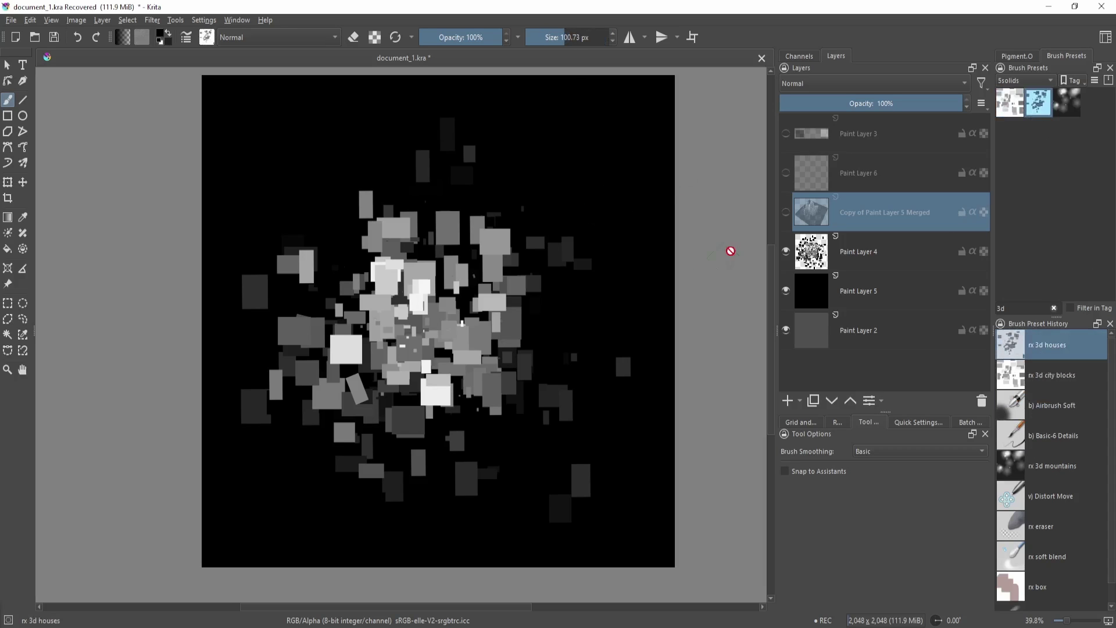
pyautogui.click(850, 254)
pyautogui.press('Insert')
pyautogui.hotkey('shift', 'Delete')
pyautogui.hotkey('shift', 'Delete')
pyautogui.moveTo(625, 332)
pyautogui.mouseDown()
pyautogui.moveTo(621, 406)
pyautogui.moveTo(621, 377)
pyautogui.moveTo(596, 400)
pyautogui.mouseUp()
pyautogui.scroll(1, 527, 347)
pyautogui.scroll(-1, 518, 331)
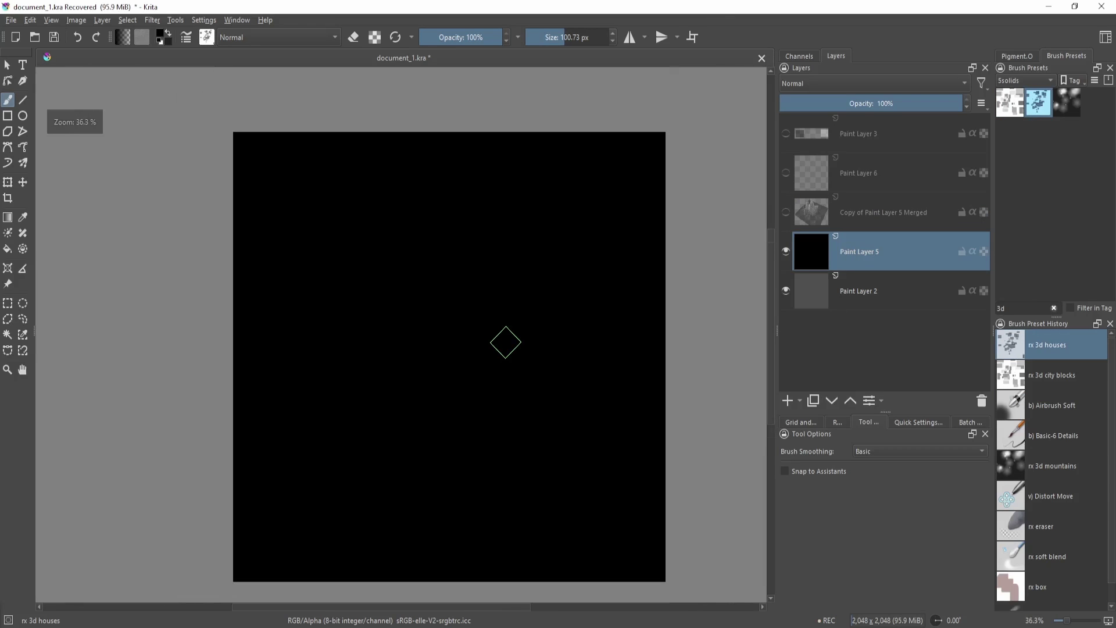
# Try house strokes on the black Paint Layer 5, undo them and add a new layer directly above it
pyautogui.moveTo(500, 298)
pyautogui.mouseDown()
pyautogui.moveTo(482, 307)
pyautogui.moveTo(521, 269)
pyautogui.mouseUp()
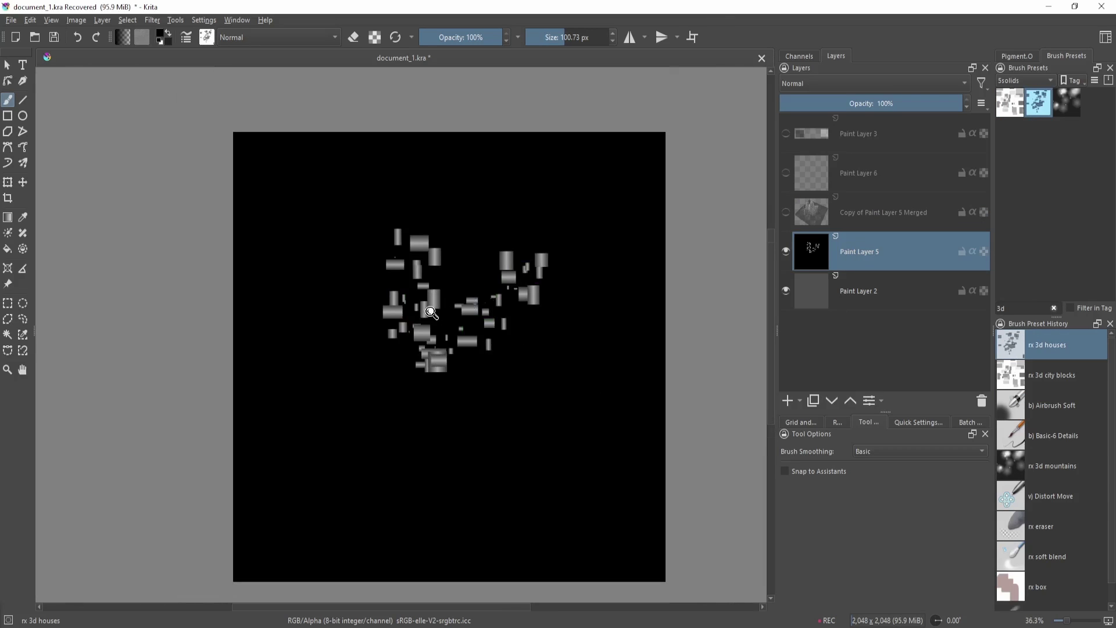
pyautogui.hotkey('ctrl', 'z')
pyautogui.moveTo(427, 375)
pyautogui.mouseDown()
pyautogui.moveTo(491, 234)
pyautogui.moveTo(429, 377)
pyautogui.mouseUp()
pyautogui.hotkey('ctrl', 'z')
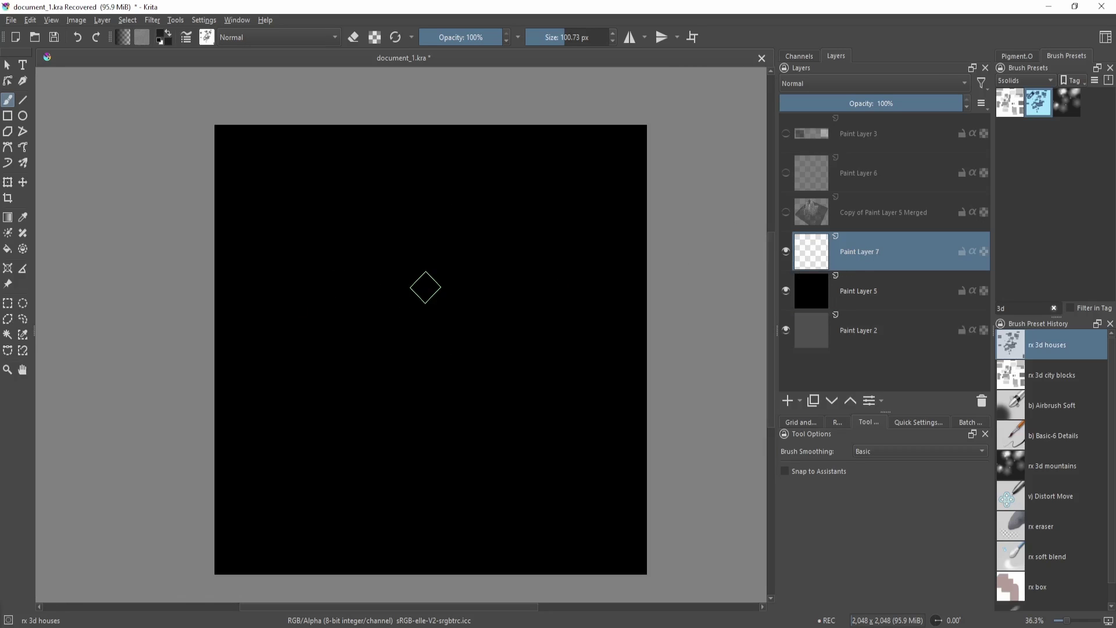
# Set the rx 3d houses brush tip's brightness to -80% in the Brush Editor
pyautogui.hotkey('shift', 'i')
pyautogui.press('F5')
pyautogui.moveTo(665, 361); pyautogui.dragTo(649, 362)
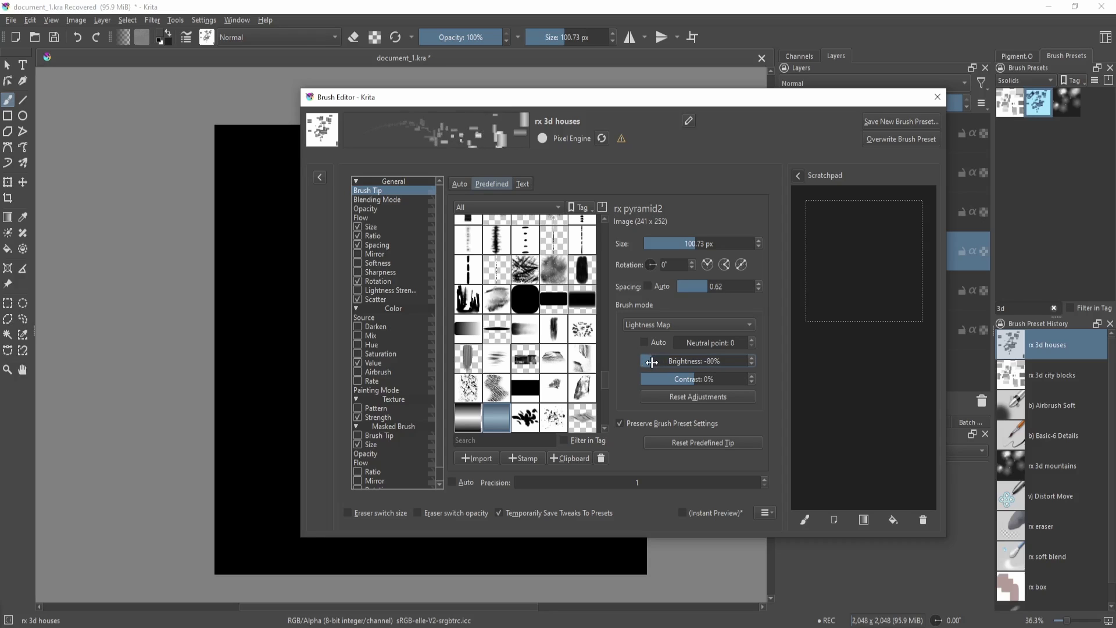
pyautogui.press('F5')
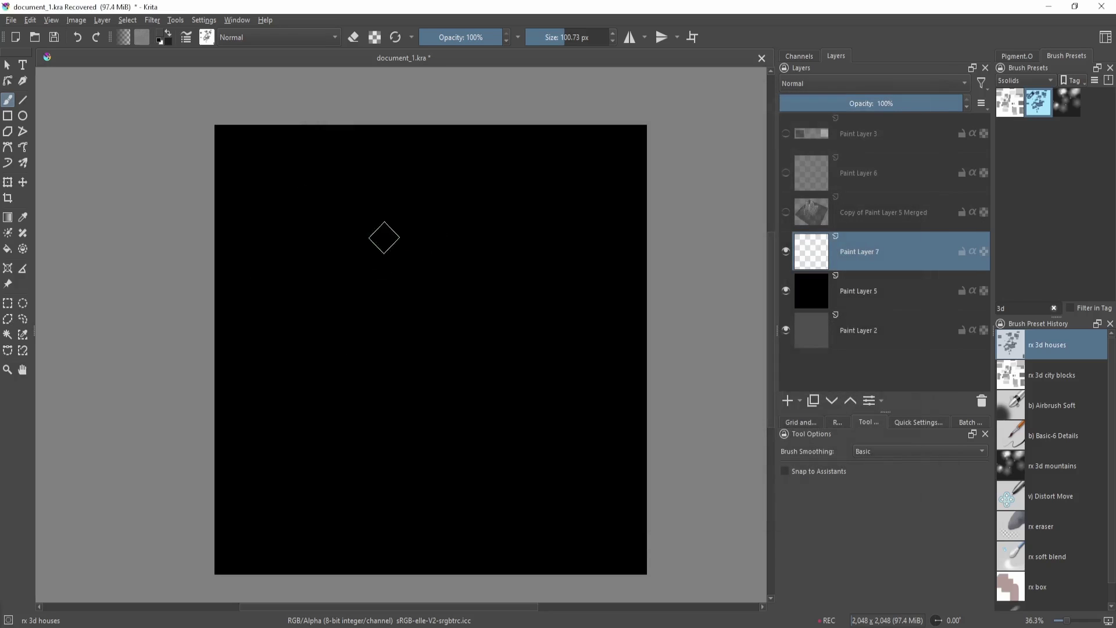
# Paint a loose ring of dark grey houses on Paint Layer 7 and raise the brush tip's brightness
pyautogui.moveTo(385, 238)
pyautogui.mouseDown()
pyautogui.moveTo(309, 296)
pyautogui.moveTo(444, 214)
pyautogui.moveTo(551, 353)
pyautogui.moveTo(525, 445)
pyautogui.moveTo(331, 418)
pyautogui.mouseUp()
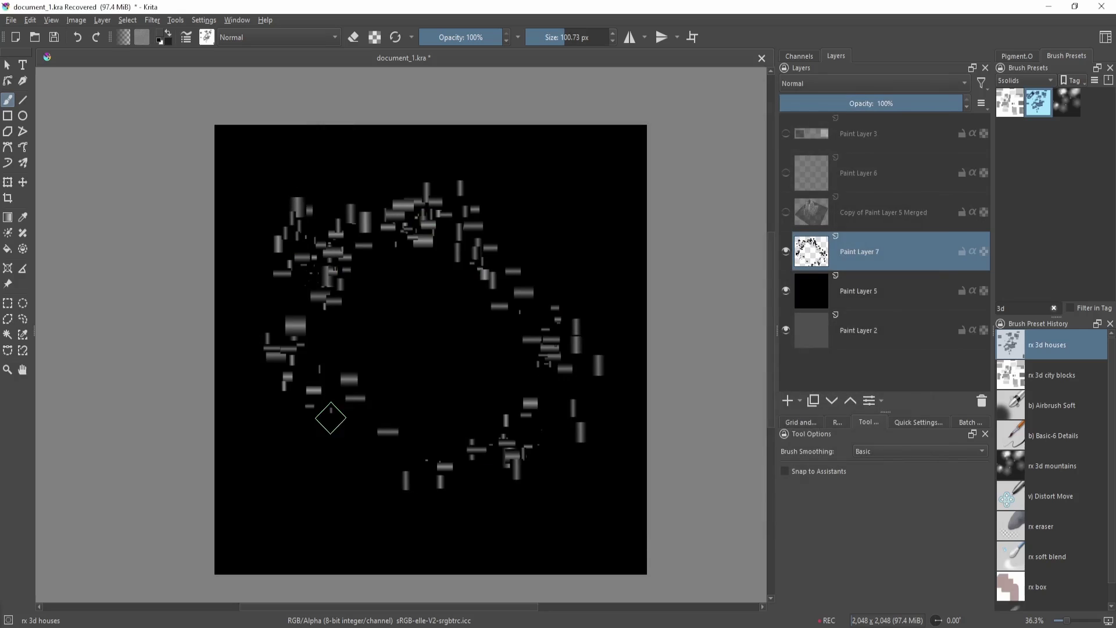
pyautogui.press('F5')
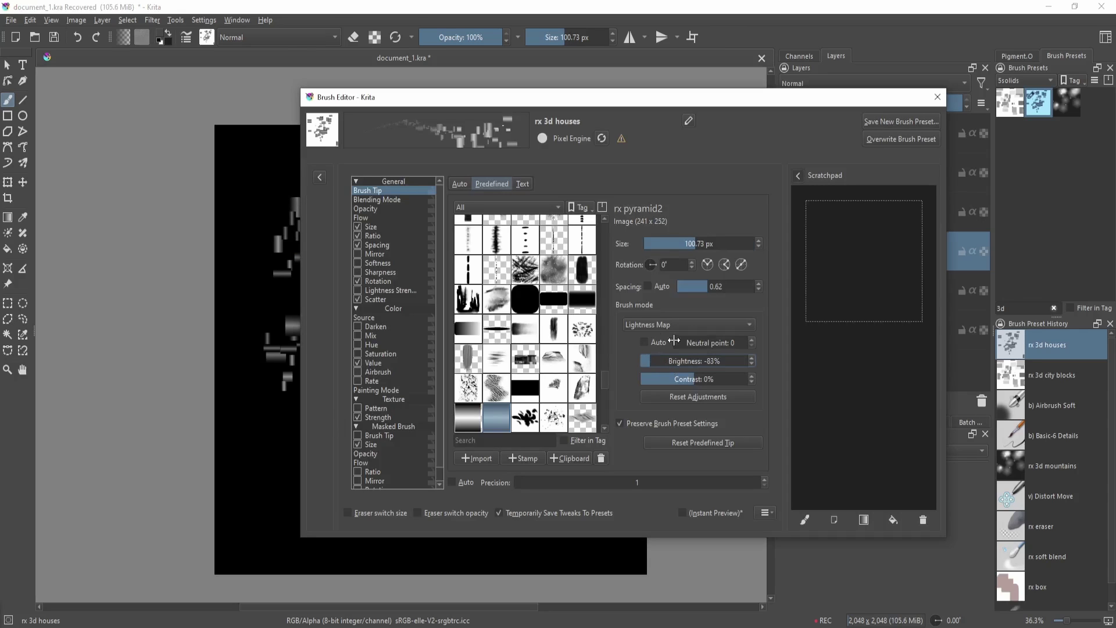
pyautogui.moveTo(656, 361); pyautogui.dragTo(681, 361)
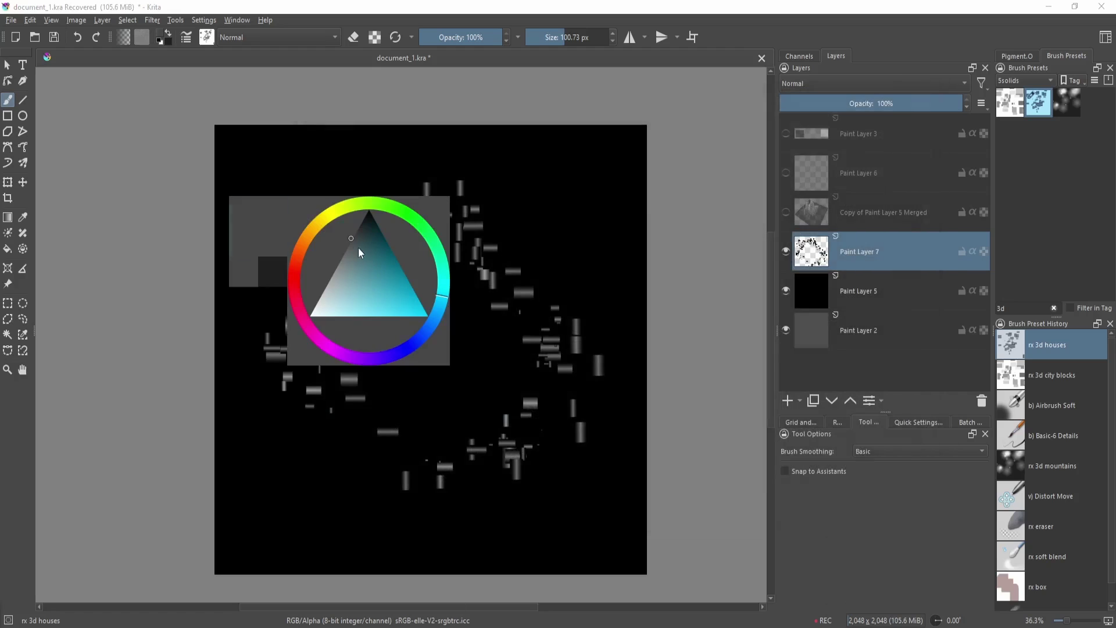
# Choose lighter greys and paint brighter houses inside the dark ring on Paint Layer 7
pyautogui.moveTo(358, 247); pyautogui.dragTo(326, 271)
pyautogui.hotkey('shift', 'i')
pyautogui.moveTo(350, 313)
pyautogui.mouseDown()
pyautogui.moveTo(332, 331)
pyautogui.moveTo(418, 257)
pyautogui.moveTo(492, 318)
pyautogui.moveTo(413, 390)
pyautogui.moveTo(430, 427)
pyautogui.mouseUp()
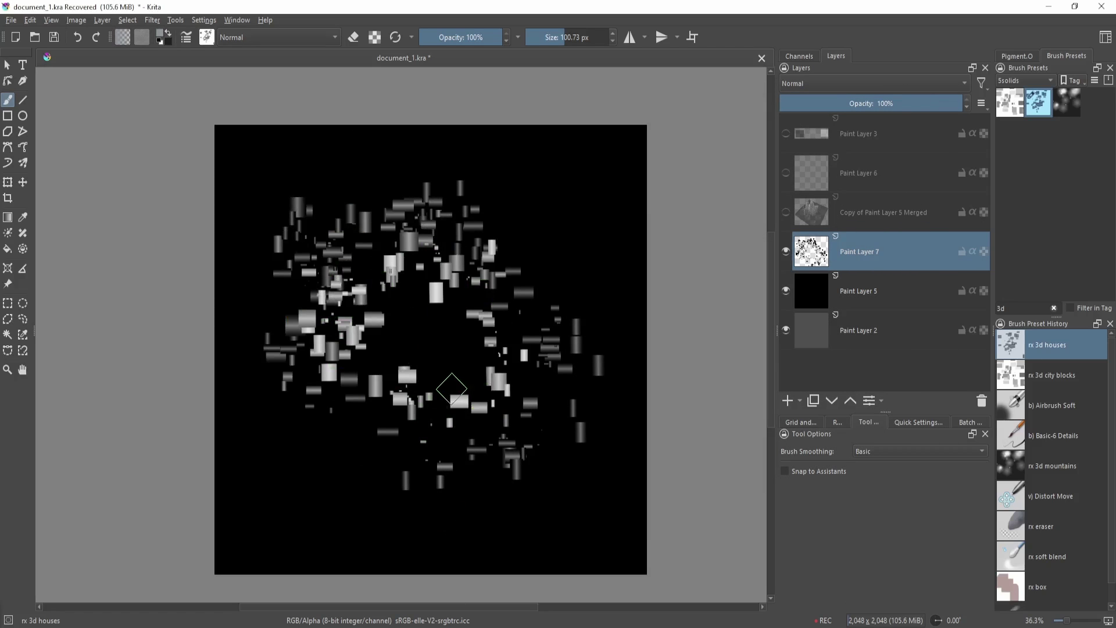
pyautogui.hotkey('shift', 'i')
pyautogui.hotkey('shift', 'i')
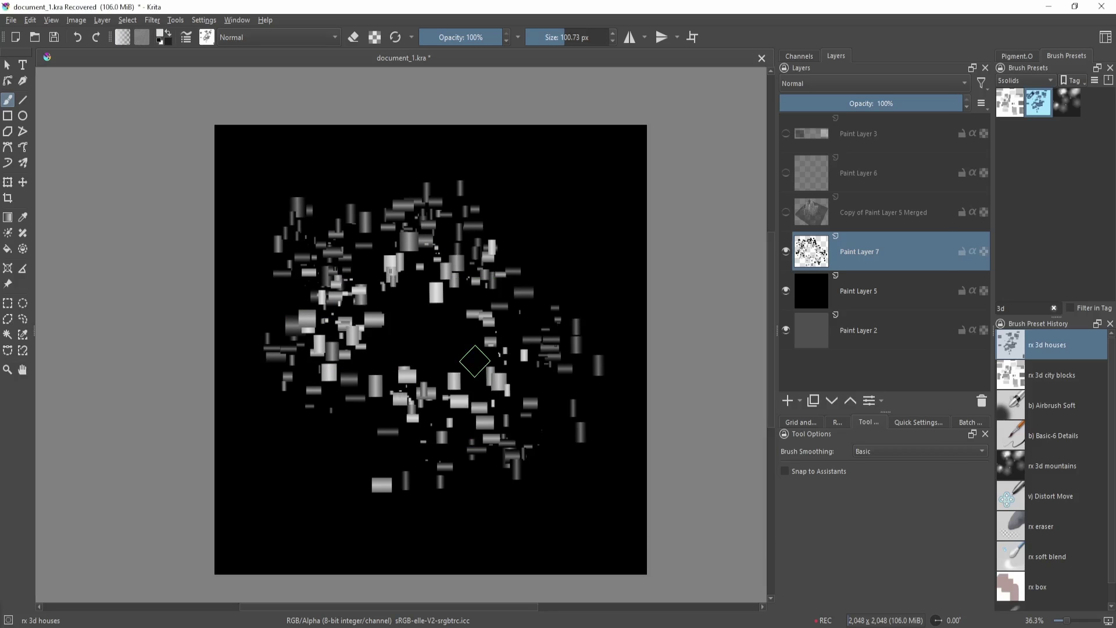
# Set the brush tip's brightness to -2% and paint near-white houses in the centre of Paint Layer 7
pyautogui.press('F5')
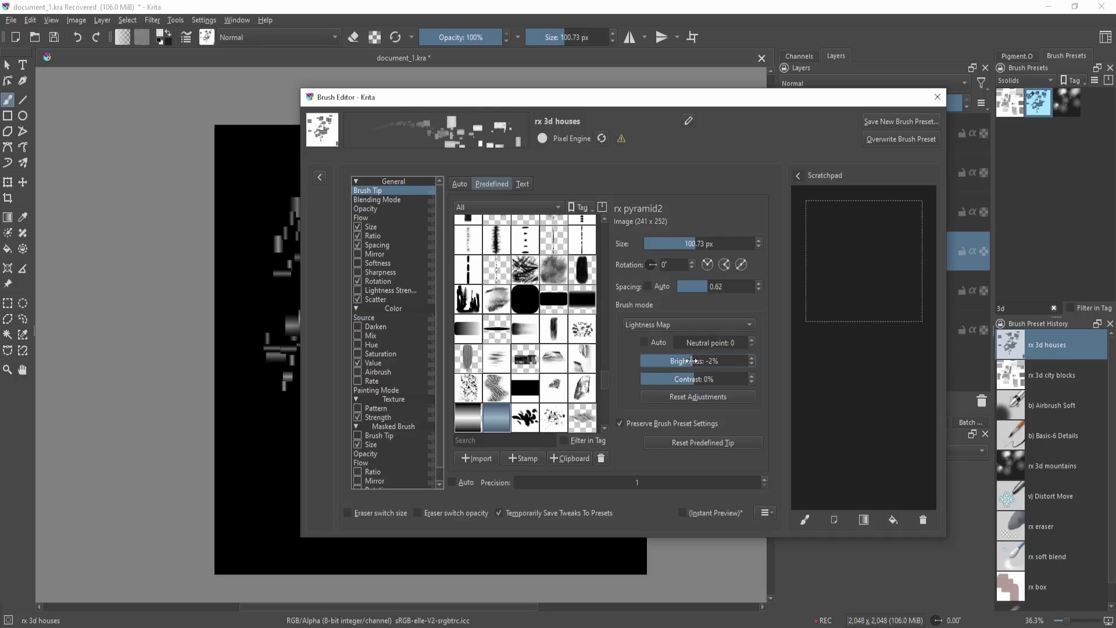
pyautogui.press('F5')
pyautogui.moveTo(409, 315); pyautogui.dragTo(444, 332)
pyautogui.scroll(3, 430, 325)
pyautogui.scroll(-3, 431, 325)
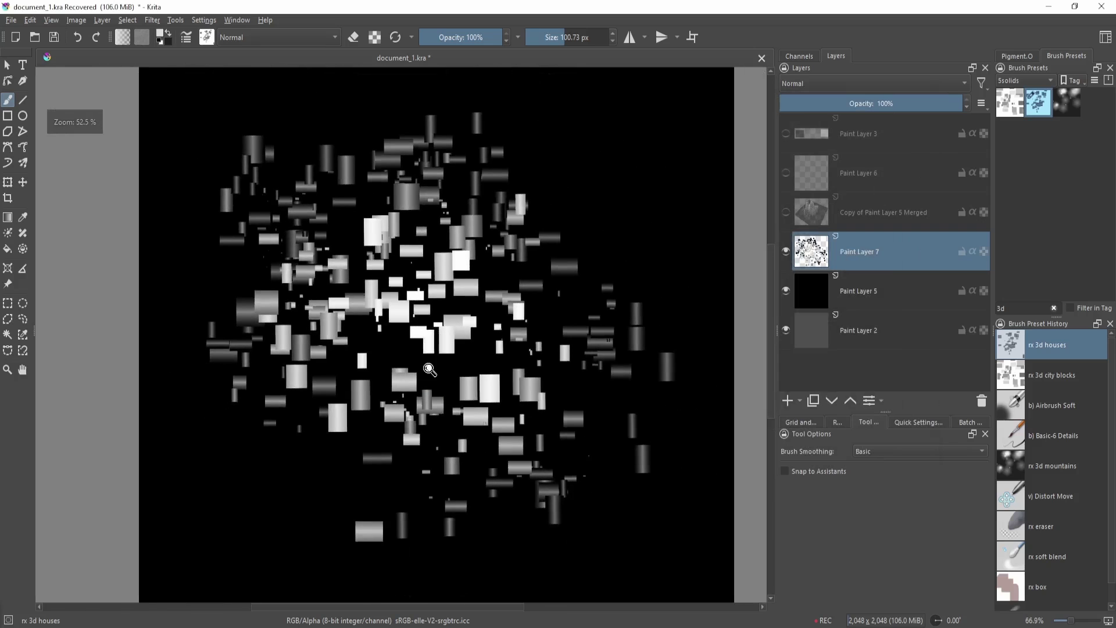
# Create a merged copy of Paint Layers 5 and 7 and open G'MIC's 3D Elevation filter for it
pyautogui.hotkey('ctrl', 'e')
pyautogui.hotkey('ctrl', 'z')
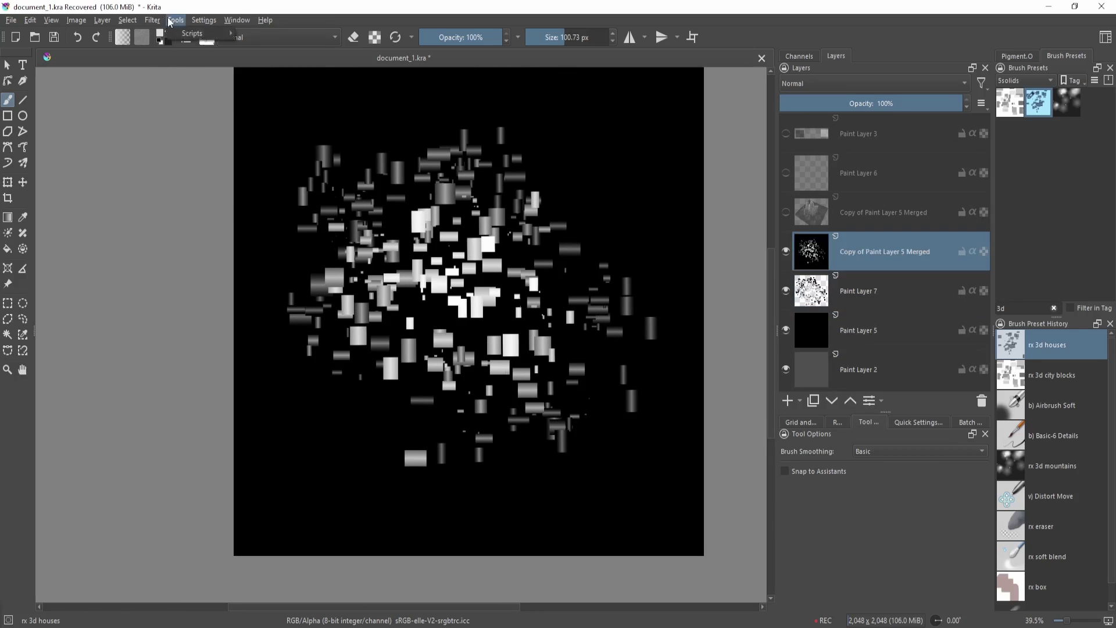
pyautogui.click(152, 19)
pyautogui.click(216, 195)
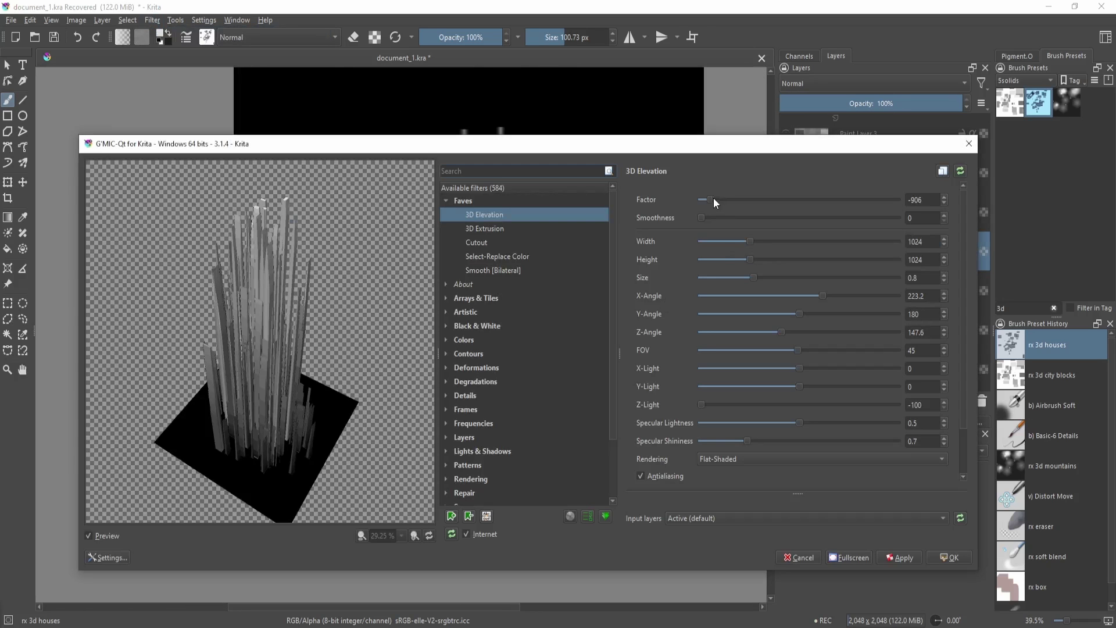
# Try several heights for the 3D Elevation and set the Factor to -128
pyautogui.moveTo(784, 200); pyautogui.dragTo(790, 200)
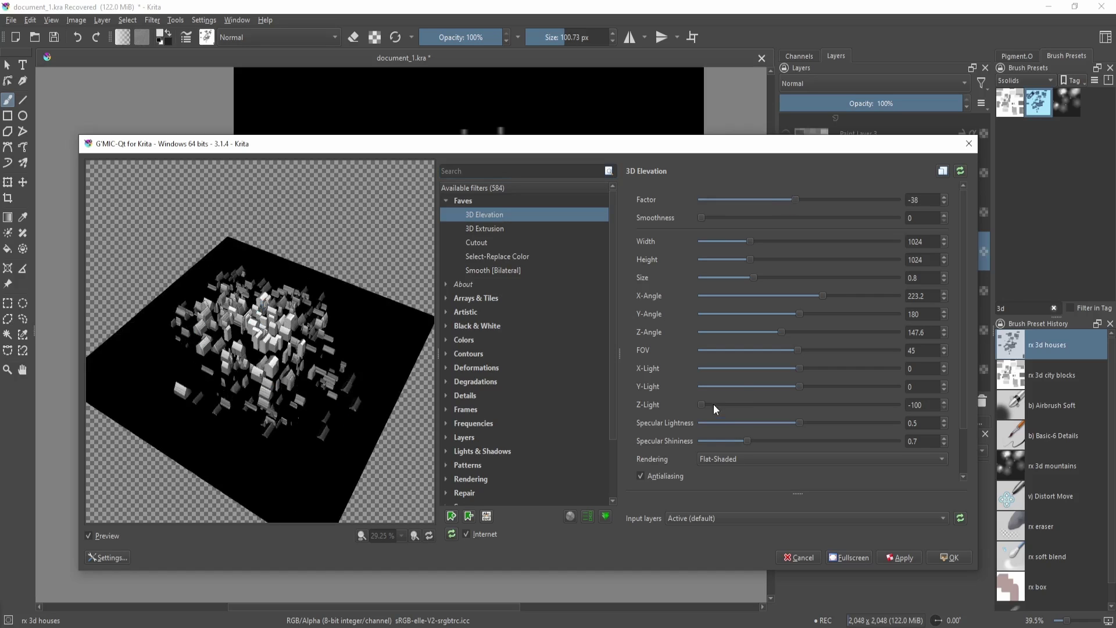
pyautogui.moveTo(795, 199); pyautogui.dragTo(806, 201)
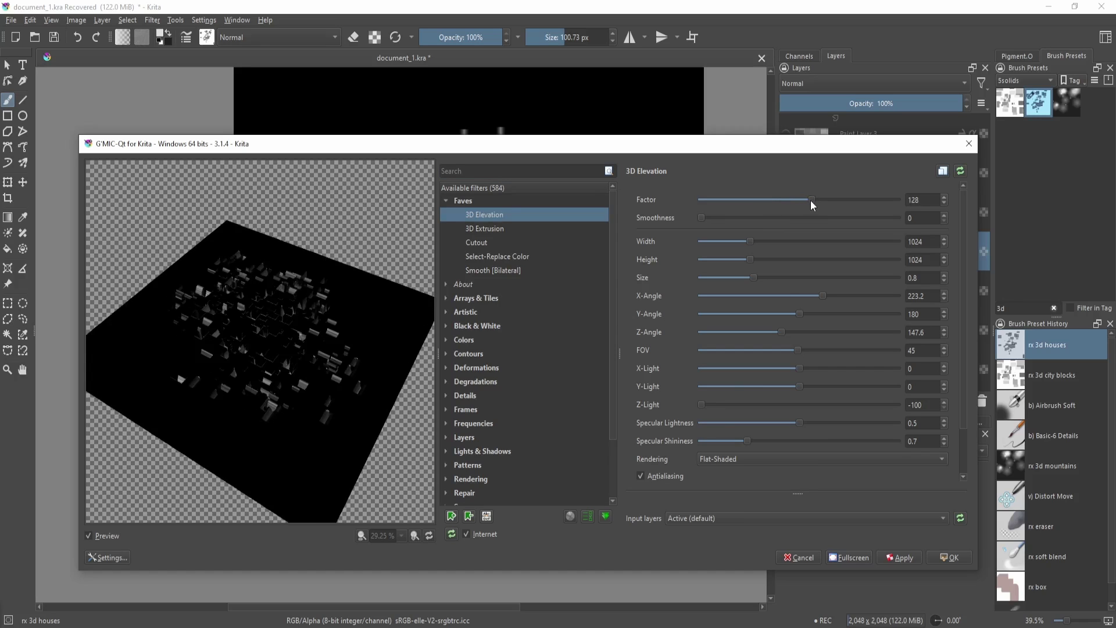
pyautogui.moveTo(810, 199); pyautogui.dragTo(786, 200)
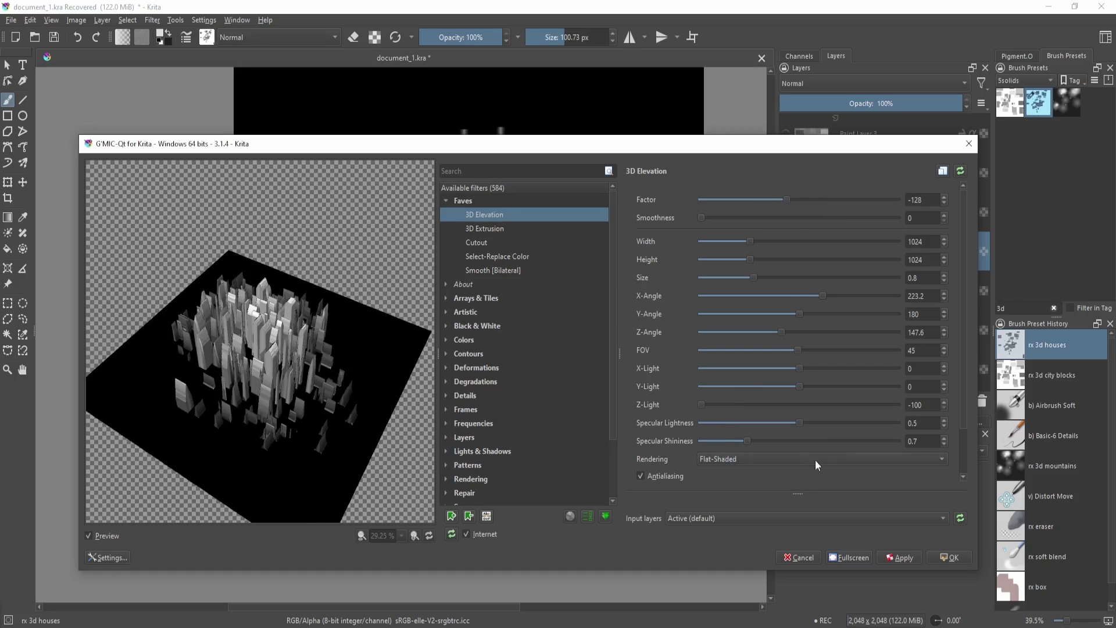
# Set the 3D Elevation FOV to 90 and Size to 1.335, and apply the filter to the merged copy
pyautogui.moveTo(803, 347); pyautogui.dragTo(934, 351)
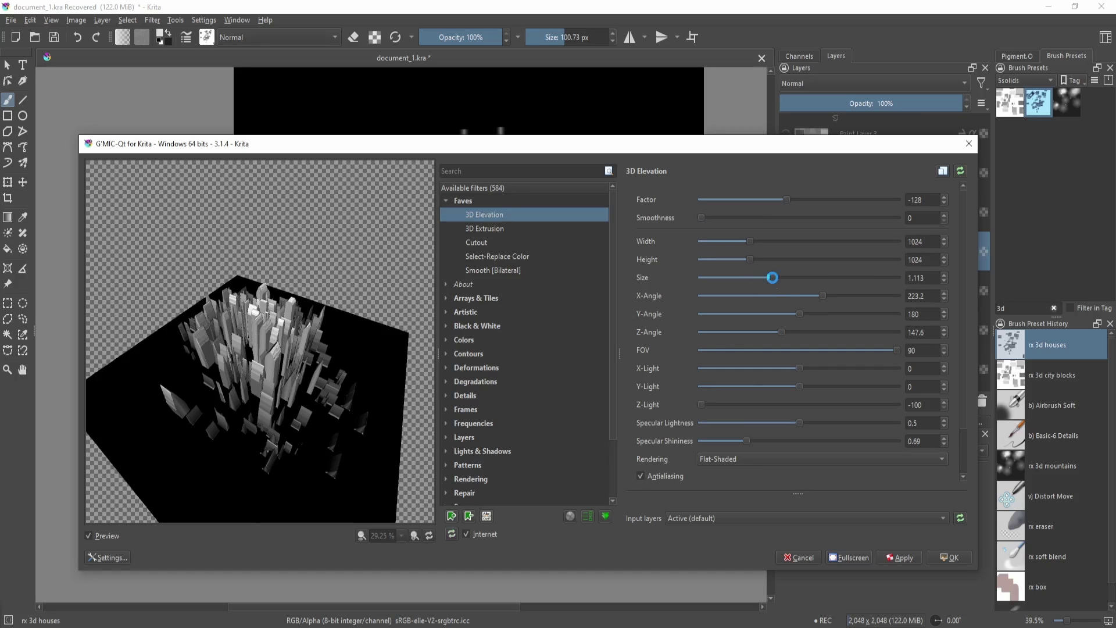
pyautogui.moveTo(772, 277); pyautogui.dragTo(789, 279)
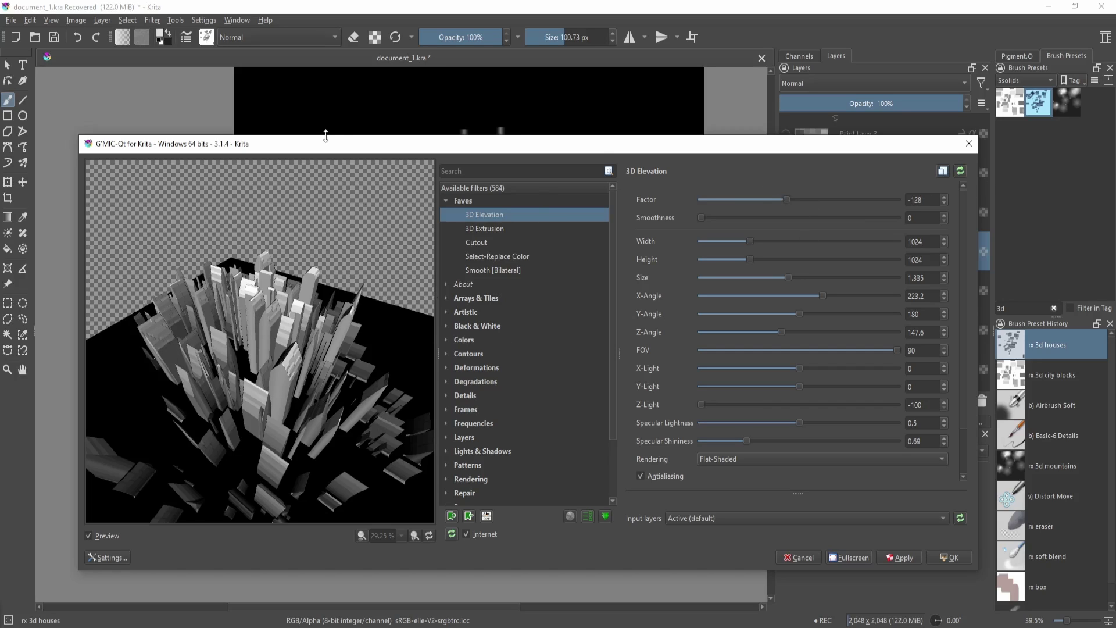
pyautogui.moveTo(926, 199); pyautogui.dragTo(905, 198)
pyautogui.moveTo(785, 199); pyautogui.dragTo(761, 200)
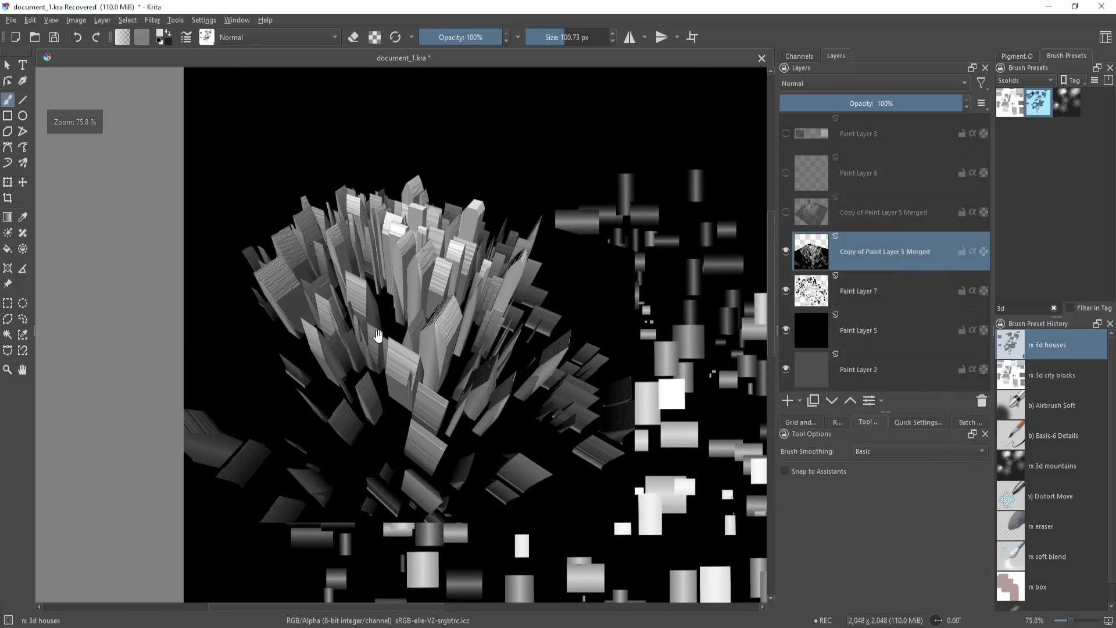
# Hide Paint Layer 7 and scale the rendered houses up until they fill the canvas
pyautogui.scroll(2, 513, 307)
pyautogui.moveTo(459, 262); pyautogui.dragTo(460, 390)
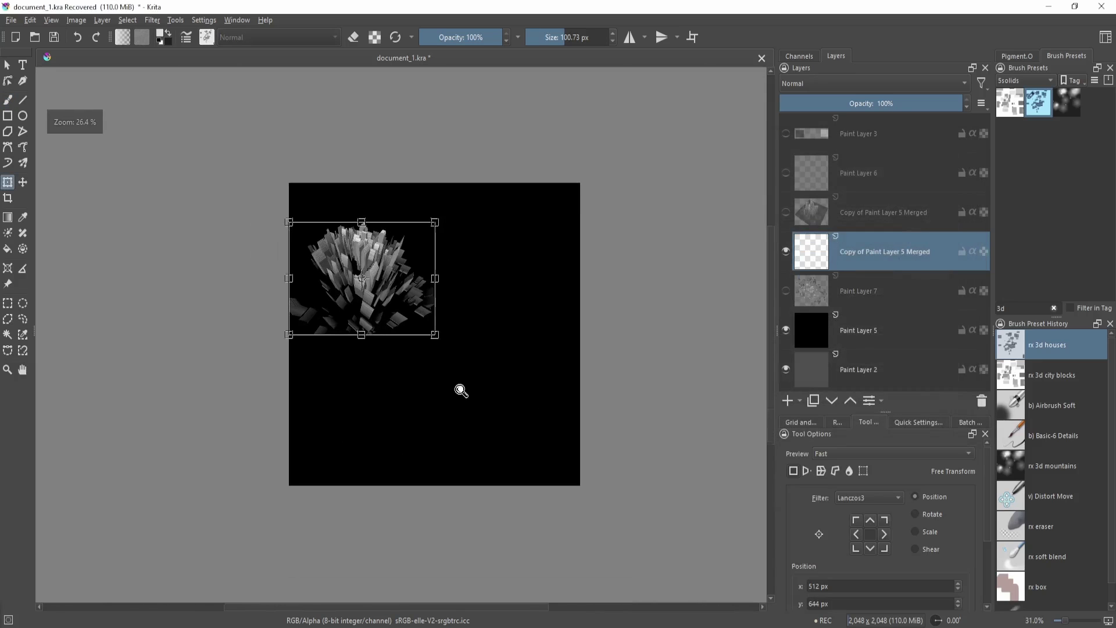
pyautogui.moveTo(435, 335); pyautogui.dragTo(705, 533)
pyautogui.press('Return')
pyautogui.scroll(3, 362, 338)
pyautogui.scroll(-3, 578, 332)
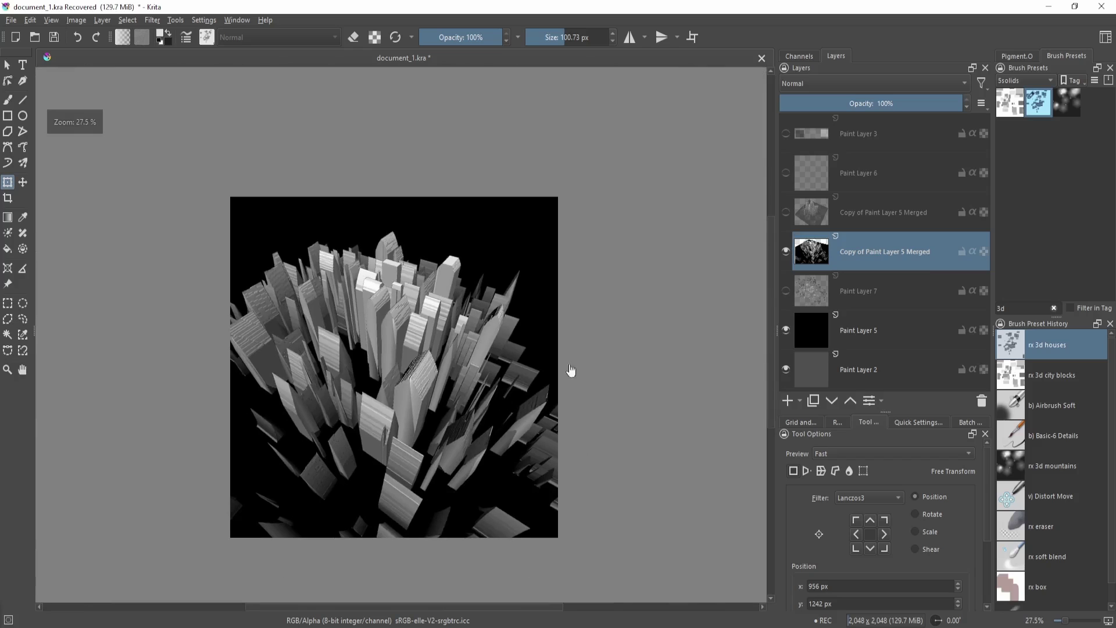
# Toggle the visibility of the rendered houses layer and leave it hidden
pyautogui.click(785, 252)
pyautogui.click(785, 251)
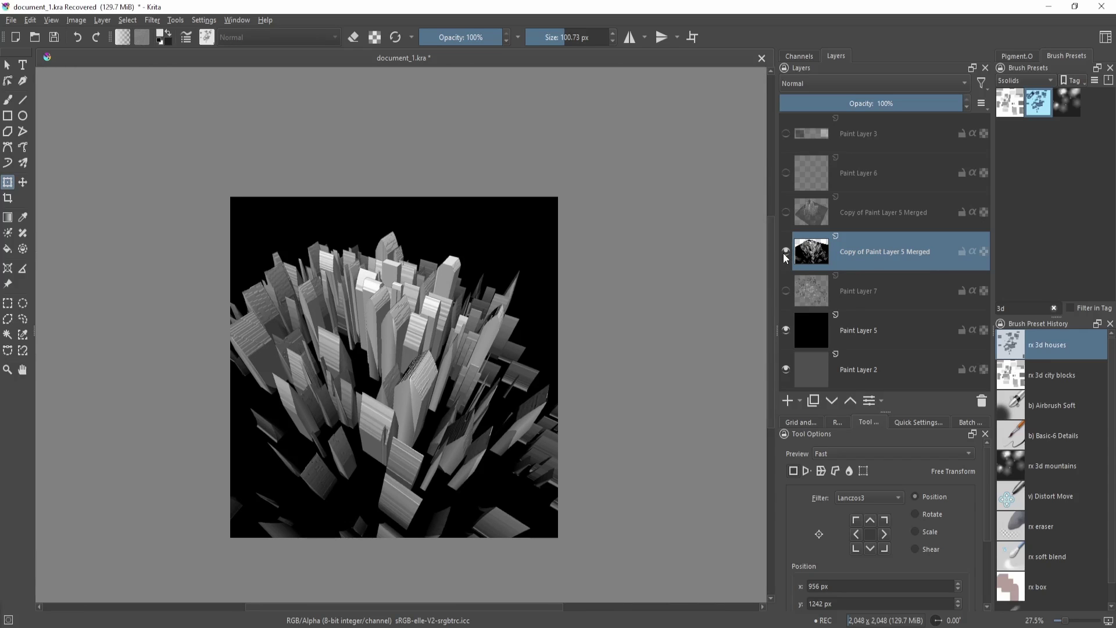
pyautogui.click(785, 251)
pyautogui.click(785, 279)
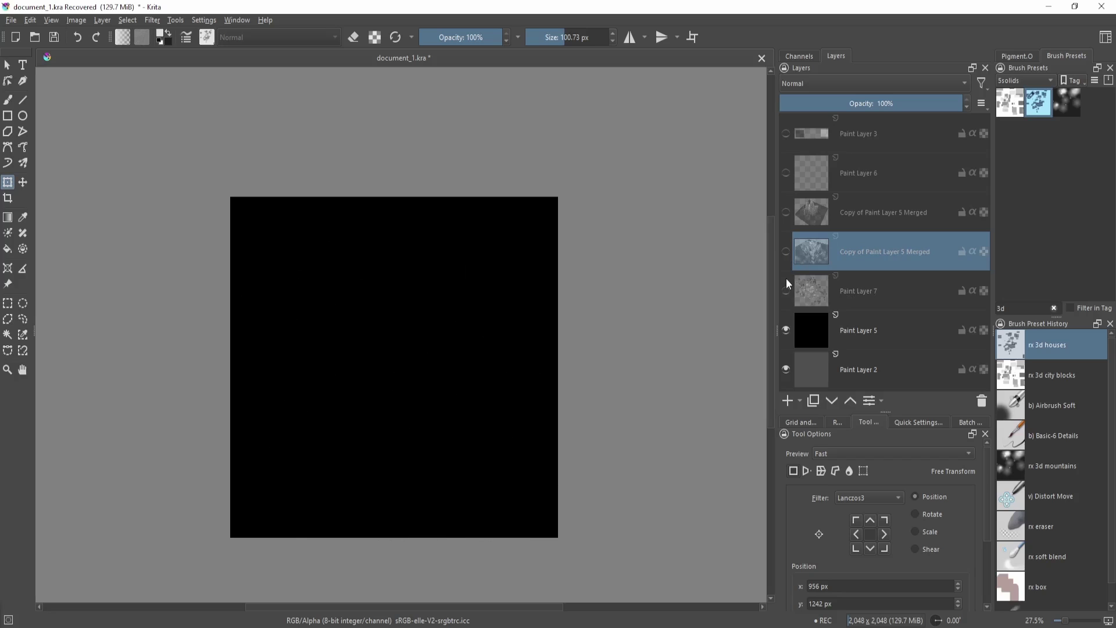
pyautogui.click(787, 255)
pyautogui.click(787, 256)
# Choose the rx 3d mountains brush and select the black Paint Layer 5
pyautogui.click(1066, 103)
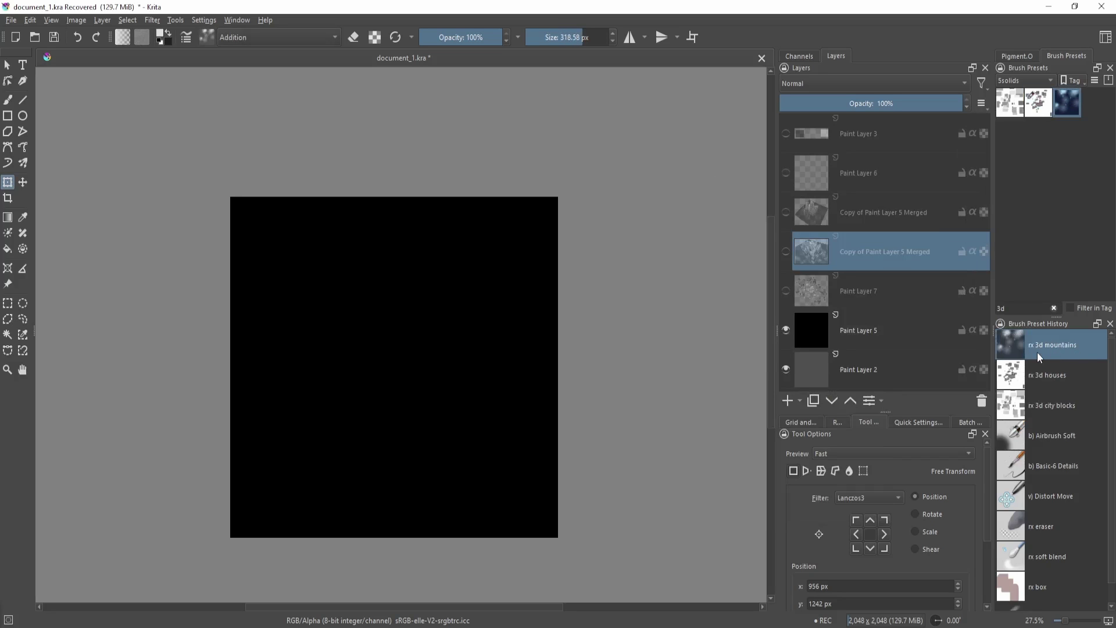
pyautogui.click(862, 330)
pyautogui.moveTo(492, 308)
pyautogui.mouseDown()
pyautogui.moveTo(491, 280)
pyautogui.moveTo(492, 295)
pyautogui.mouseUp()
pyautogui.scroll(-1, 493, 295)
# Compare the rendered houses layer with its Paint Layer 7 height map and the black background by toggling layer visibility
pyautogui.click(786, 291)
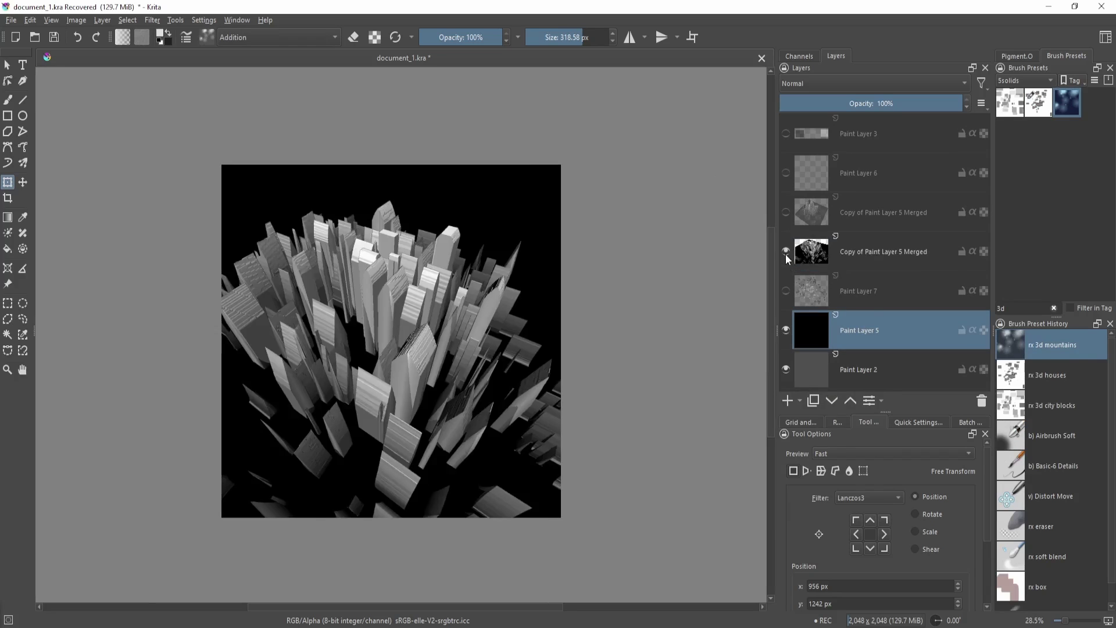
pyautogui.click(824, 281)
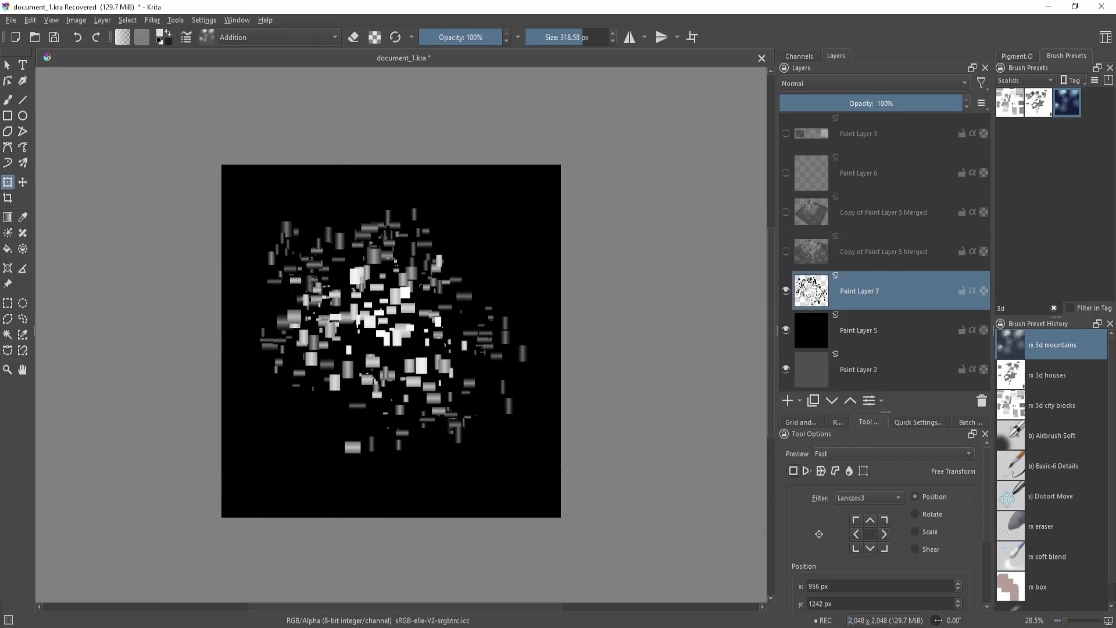
pyautogui.click(786, 290)
pyautogui.click(786, 290)
pyautogui.click(786, 290)
pyautogui.click(786, 290)
pyautogui.click(786, 290)
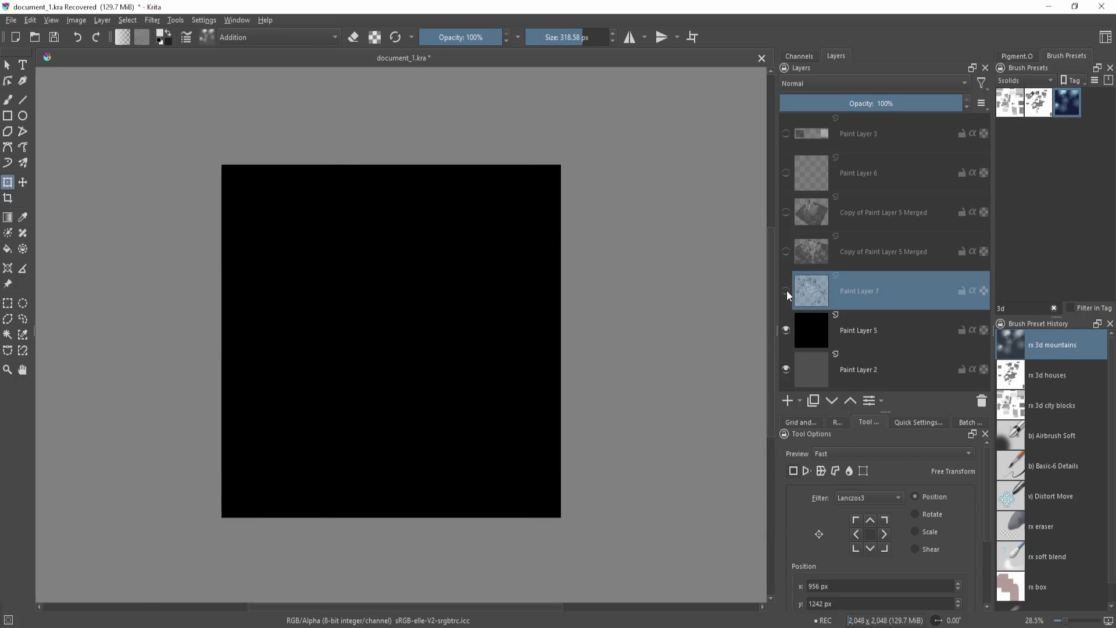
pyautogui.click(787, 333)
pyautogui.click(787, 332)
pyautogui.click(786, 291)
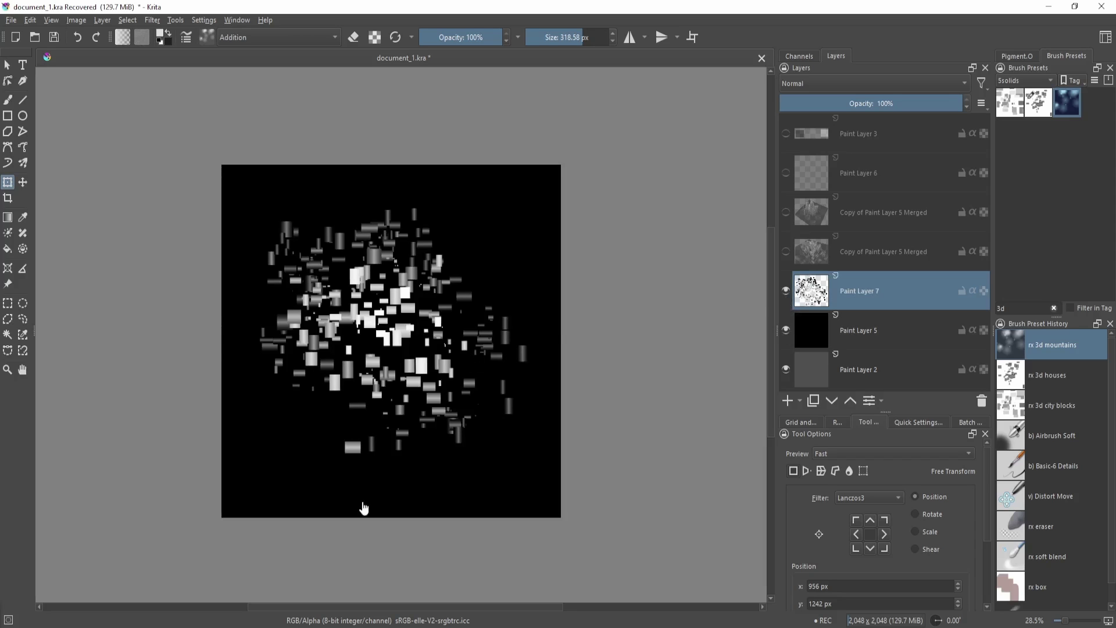
pyautogui.click(786, 290)
# Select Paint Layer 5 with the Brush tool and choose a very dark grey as the paint colour
pyautogui.click(810, 327)
pyautogui.scroll(1, 521, 368)
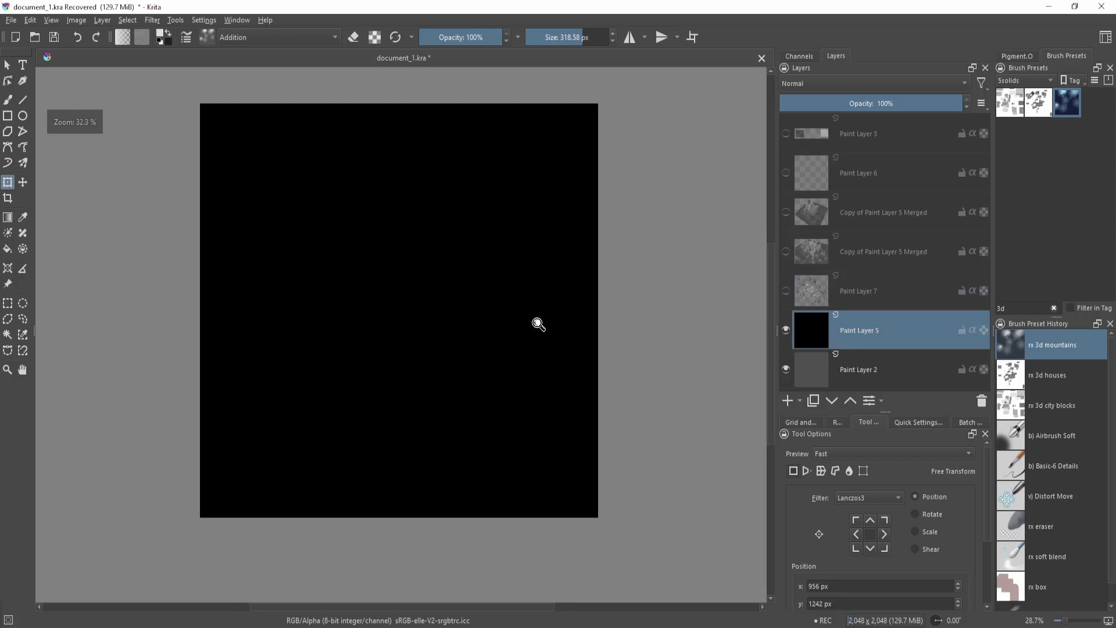
pyautogui.press('b')
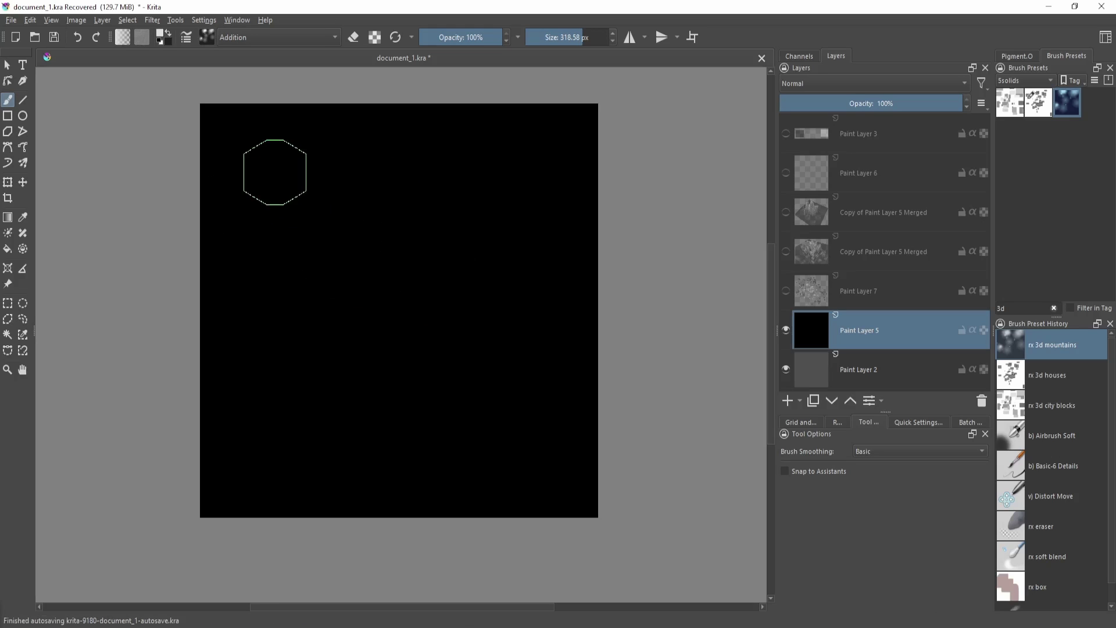
pyautogui.hotkey('shift', 'i')
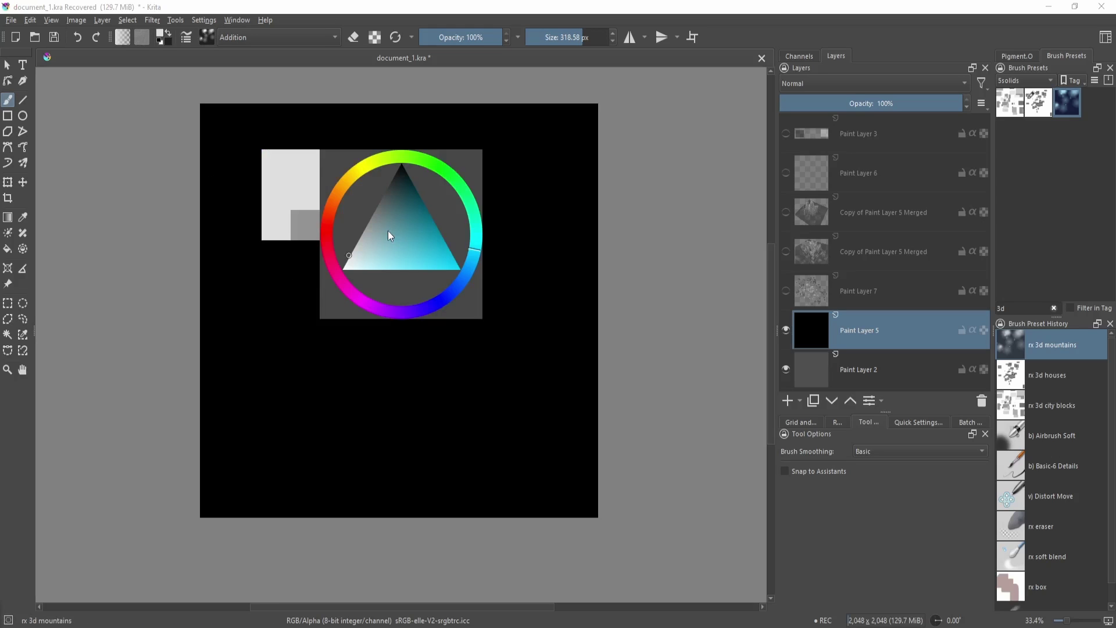
pyautogui.moveTo(390, 194); pyautogui.dragTo(376, 180)
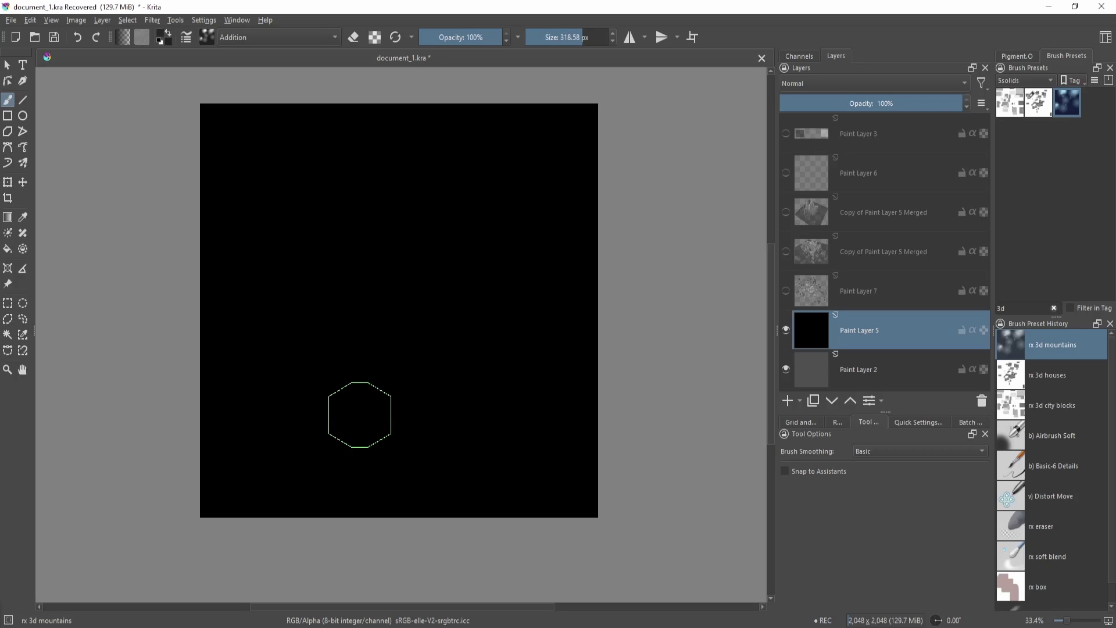
pyautogui.hotkey('shift', 'i')
pyautogui.click(342, 301)
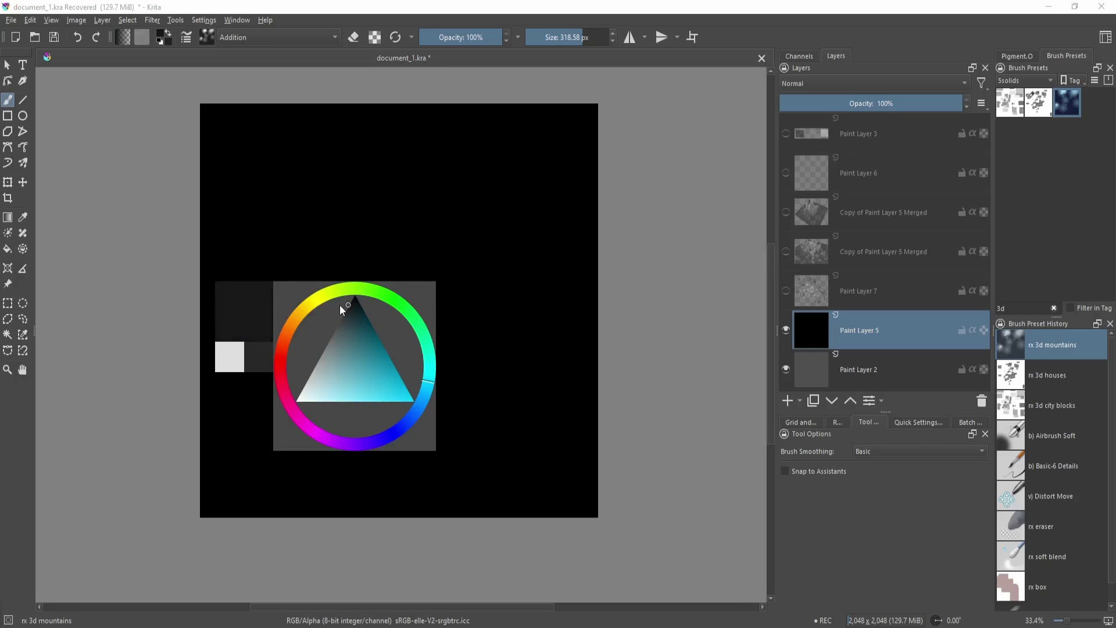
pyautogui.moveTo(335, 310); pyautogui.dragTo(336, 312)
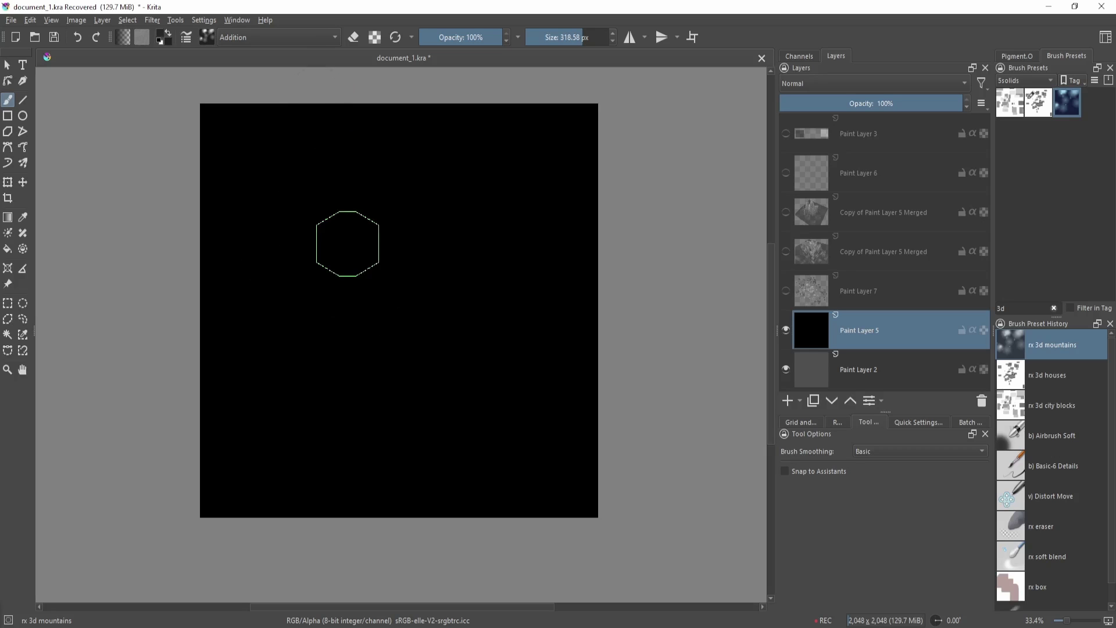
# Undo a test stroke and paint faint dark mountains across Paint Layer 5 with the rx 3d mountains brush
pyautogui.moveTo(332, 220)
pyautogui.mouseDown()
pyautogui.moveTo(356, 251)
pyautogui.moveTo(304, 214)
pyautogui.moveTo(315, 269)
pyautogui.moveTo(340, 202)
pyautogui.moveTo(364, 237)
pyautogui.mouseUp()
pyautogui.hotkey('ctrl', 'z')
pyautogui.moveTo(299, 201)
pyautogui.mouseDown()
pyautogui.moveTo(323, 192)
pyautogui.moveTo(348, 251)
pyautogui.moveTo(308, 261)
pyautogui.moveTo(320, 221)
pyautogui.moveTo(344, 237)
pyautogui.moveTo(323, 272)
pyautogui.moveTo(389, 222)
pyautogui.moveTo(386, 242)
pyautogui.moveTo(386, 201)
pyautogui.moveTo(361, 342)
pyautogui.moveTo(315, 203)
pyautogui.moveTo(337, 267)
pyautogui.mouseUp()
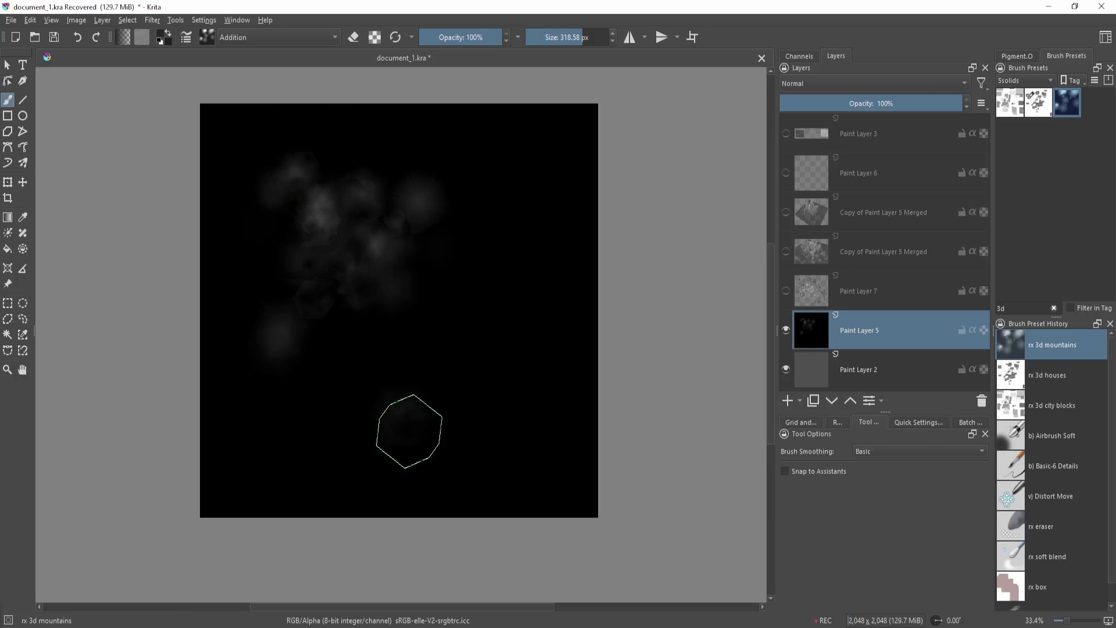
pyautogui.moveTo(410, 430)
pyautogui.mouseDown()
pyautogui.moveTo(482, 374)
pyautogui.moveTo(491, 398)
pyautogui.moveTo(446, 242)
pyautogui.moveTo(451, 218)
pyautogui.moveTo(364, 221)
pyautogui.moveTo(360, 199)
pyautogui.moveTo(347, 221)
pyautogui.moveTo(366, 172)
pyautogui.moveTo(343, 208)
pyautogui.moveTo(271, 242)
pyautogui.moveTo(270, 228)
pyautogui.moveTo(260, 257)
pyautogui.moveTo(263, 239)
pyautogui.mouseUp()
# Try painting near-white mountain peaks over the dark mountains on Paint Layer 5, inspect them up close and undo them
pyautogui.hotkey('shift', 'i')
pyautogui.hotkey('shift', 'i')
pyautogui.moveTo(349, 260)
pyautogui.mouseDown()
pyautogui.moveTo(349, 228)
pyautogui.moveTo(399, 276)
pyautogui.moveTo(363, 239)
pyautogui.mouseUp()
pyautogui.moveTo(427, 250); pyautogui.dragTo(432, 197)
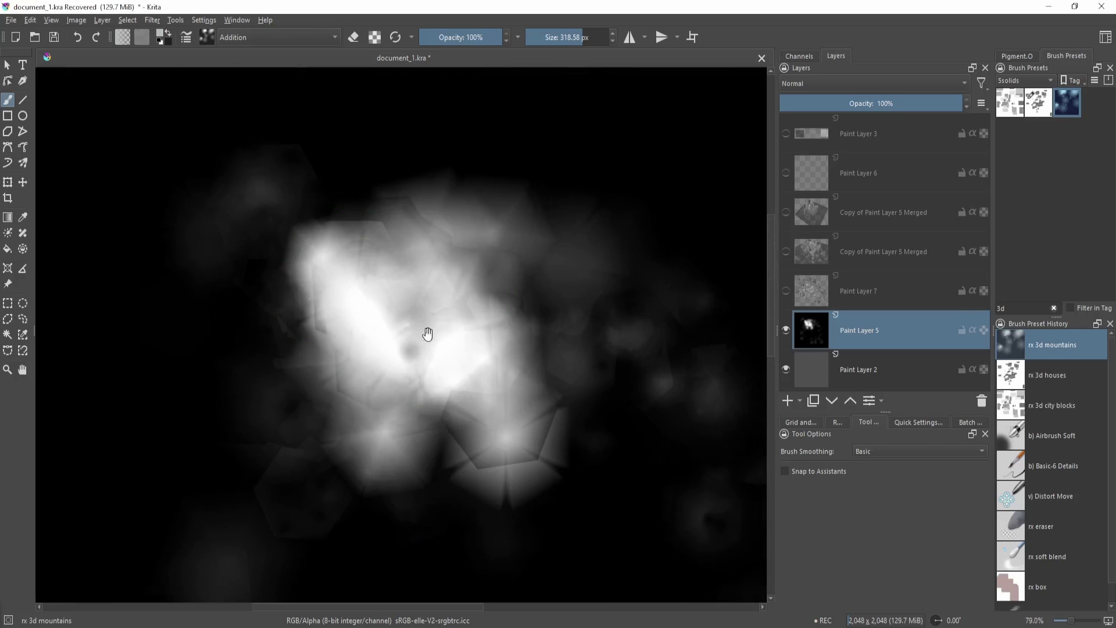
pyautogui.scroll(2, 424, 332)
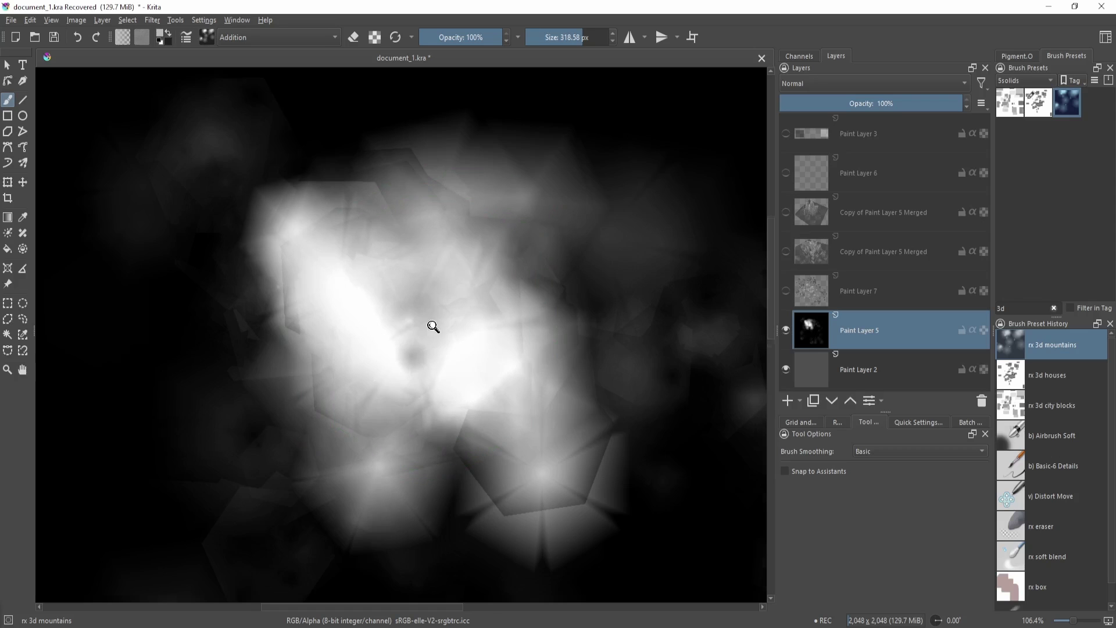
pyautogui.scroll(-2, 431, 324)
pyautogui.scroll(-2, 459, 349)
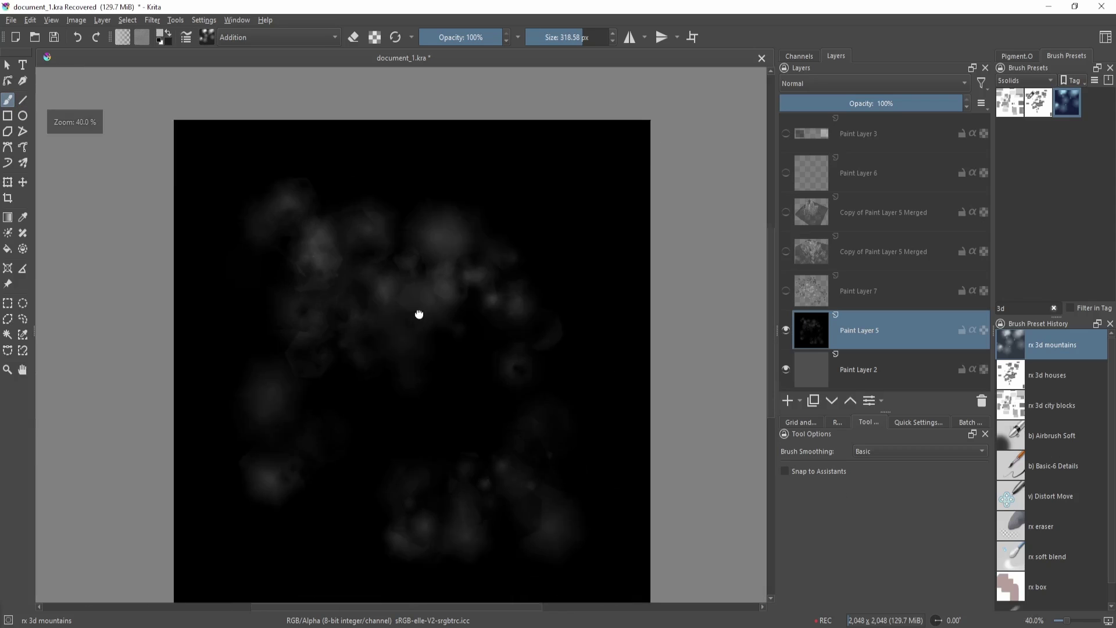
# Choose lighter greys and paint brighter mountains over the faint dark ones on Paint Layer 5
pyautogui.moveTo(419, 315); pyautogui.dragTo(326, 248)
pyautogui.hotkey('shift', 'i')
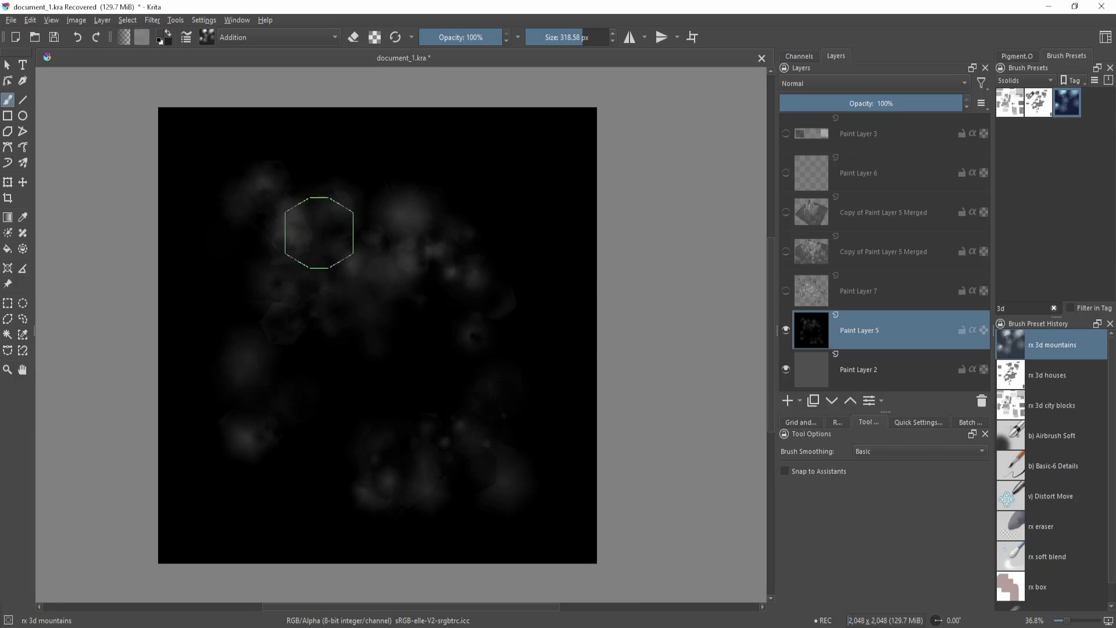
pyautogui.moveTo(318, 232)
pyautogui.mouseDown()
pyautogui.moveTo(297, 221)
pyautogui.moveTo(368, 295)
pyautogui.moveTo(275, 357)
pyautogui.moveTo(263, 381)
pyautogui.moveTo(270, 368)
pyautogui.moveTo(460, 449)
pyautogui.moveTo(481, 449)
pyautogui.moveTo(491, 427)
pyautogui.moveTo(467, 448)
pyautogui.moveTo(488, 426)
pyautogui.moveTo(482, 463)
pyautogui.moveTo(466, 461)
pyautogui.moveTo(488, 449)
pyautogui.moveTo(443, 346)
pyautogui.moveTo(394, 330)
pyautogui.moveTo(456, 334)
pyautogui.mouseUp()
pyautogui.keyDown('ctrl'); pyautogui.click(453, 336); pyautogui.keyUp('ctrl')
pyautogui.hotkey('shift', 'i')
pyautogui.click(431, 295)
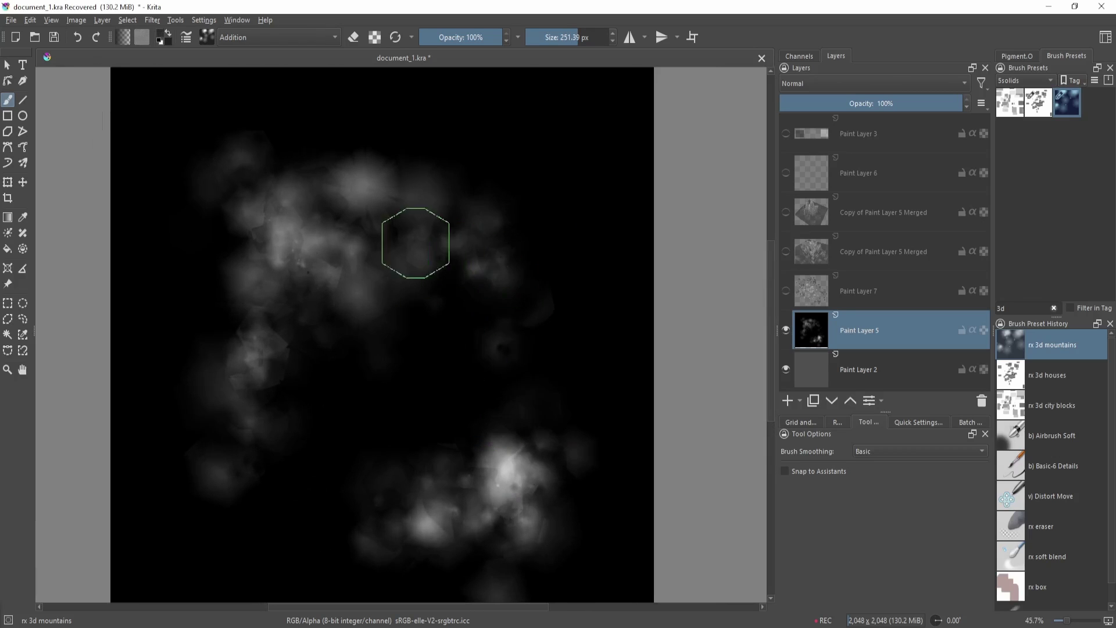
# Extend the ranges on Paint Layer 5 with more soft mountain strokes between and around the existing ones
pyautogui.moveTo(415, 243); pyautogui.dragTo(448, 311)
pyautogui.moveTo(262, 425); pyautogui.dragTo(314, 376)
pyautogui.moveTo(197, 256); pyautogui.dragTo(188, 296)
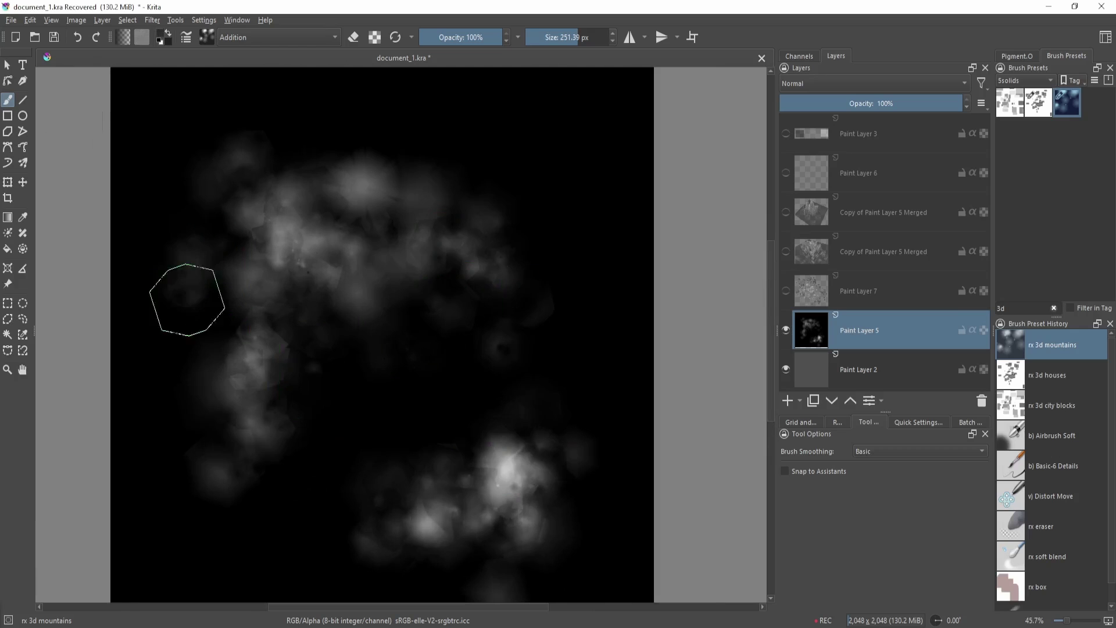
pyautogui.scroll(2, 442, 267)
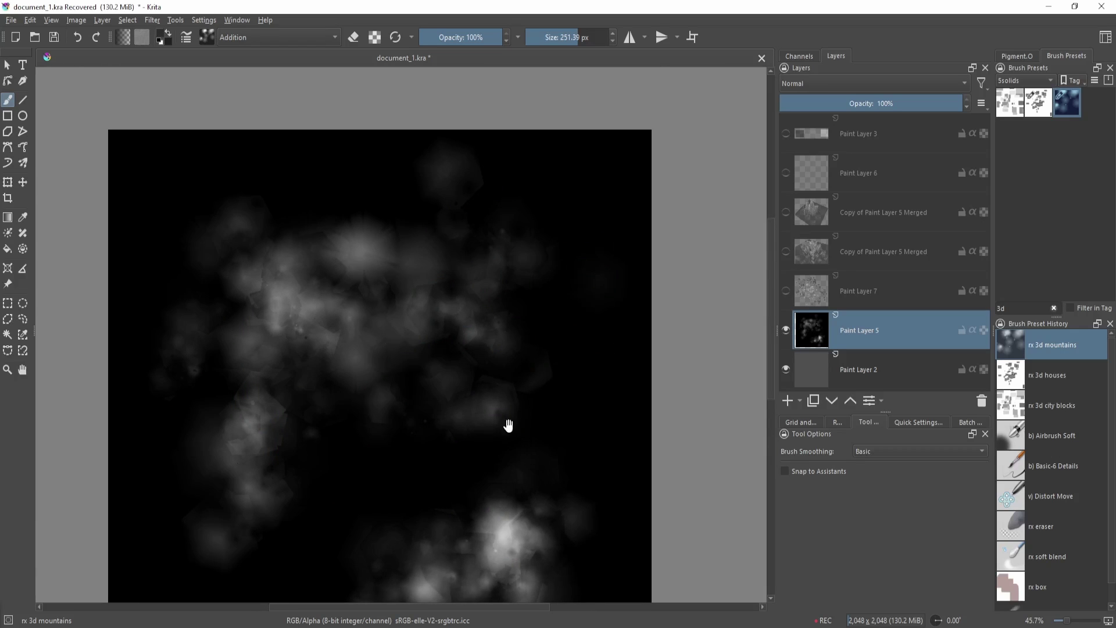
pyautogui.moveTo(508, 425); pyautogui.dragTo(516, 363)
pyautogui.hotkey('shift', 'i')
pyautogui.click(510, 282)
pyautogui.moveTo(376, 426); pyautogui.dragTo(396, 387)
# Choose a lighter grey, undo a first stroke and paint near-white peaks over the upper-left mountain range
pyautogui.hotkey('shift', 'i')
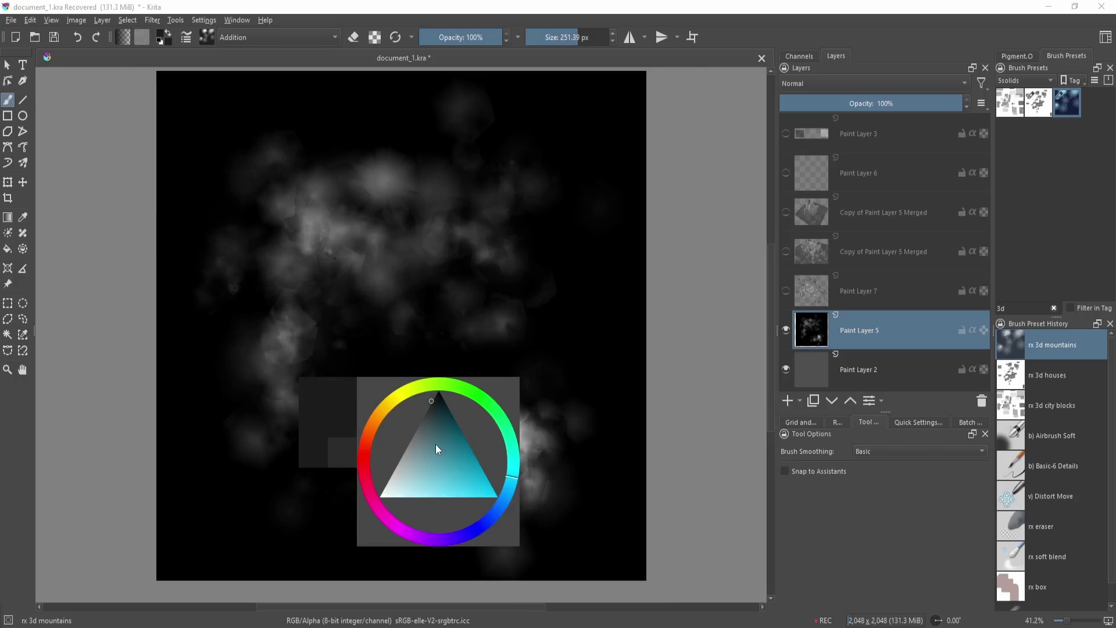
pyautogui.moveTo(362, 230)
pyautogui.mouseDown()
pyautogui.moveTo(328, 229)
pyautogui.moveTo(377, 239)
pyautogui.moveTo(374, 220)
pyautogui.moveTo(349, 215)
pyautogui.moveTo(386, 232)
pyautogui.moveTo(349, 214)
pyautogui.moveTo(330, 221)
pyautogui.moveTo(351, 226)
pyautogui.moveTo(326, 223)
pyautogui.moveTo(383, 224)
pyautogui.mouseUp()
pyautogui.hotkey('ctrl', 'z')
pyautogui.moveTo(285, 254); pyautogui.dragTo(299, 269)
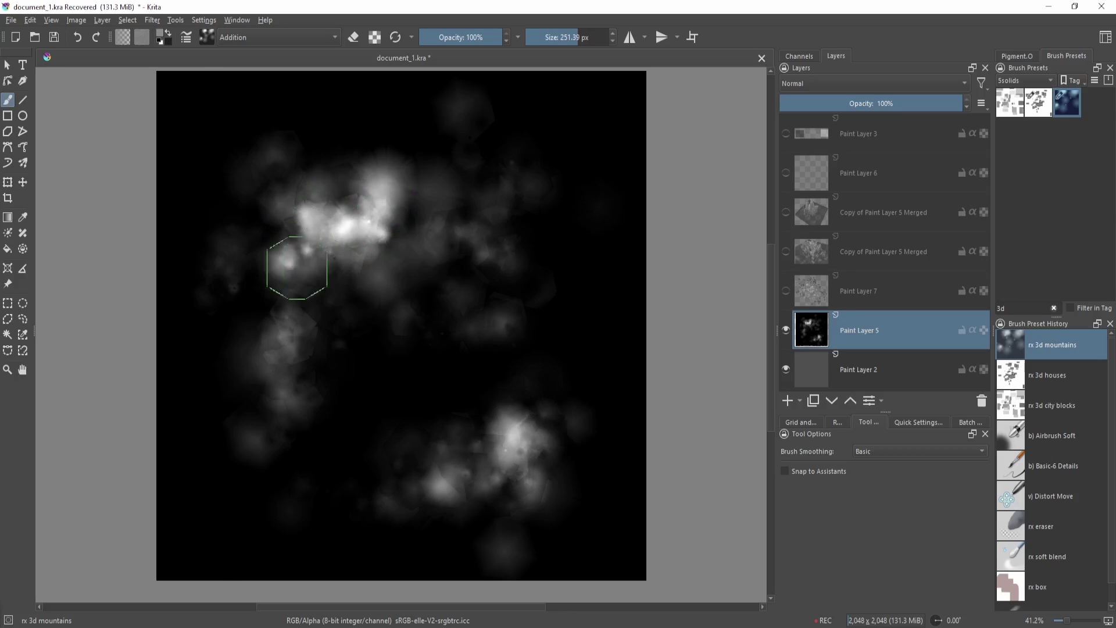
# Start G'MIC 3D Elevation on Paint Layer 5 and set Factor to -342, Size to 0.855 and Z-Angle to 210.6
pyautogui.moveTo(414, 291); pyautogui.dragTo(394, 195)
pyautogui.click(152, 19)
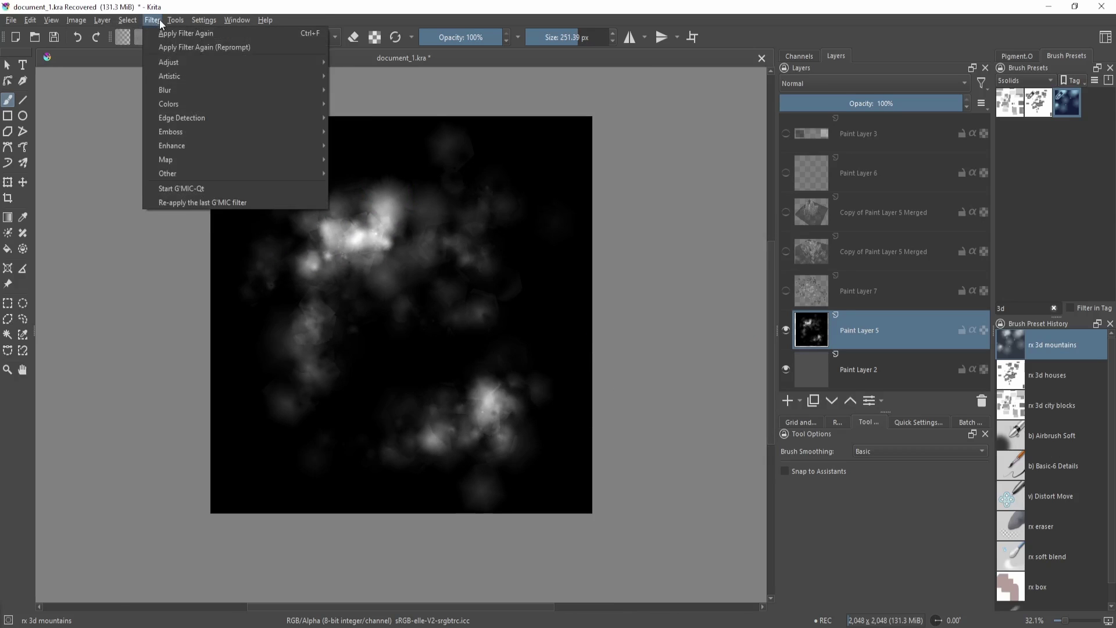
pyautogui.click(214, 182)
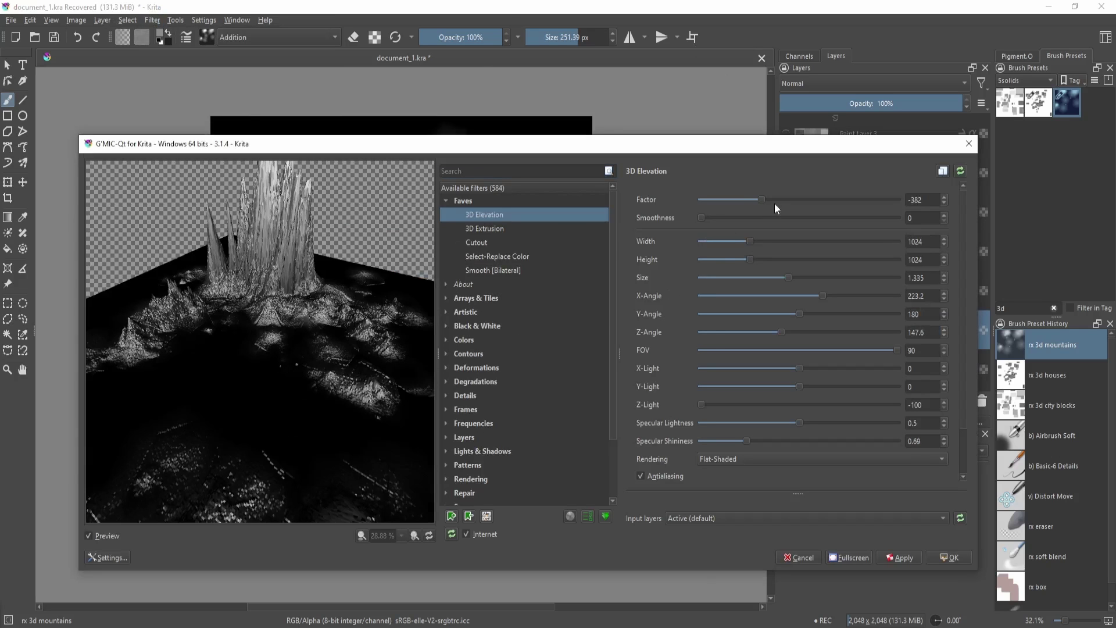
pyautogui.moveTo(750, 200); pyautogui.dragTo(765, 200)
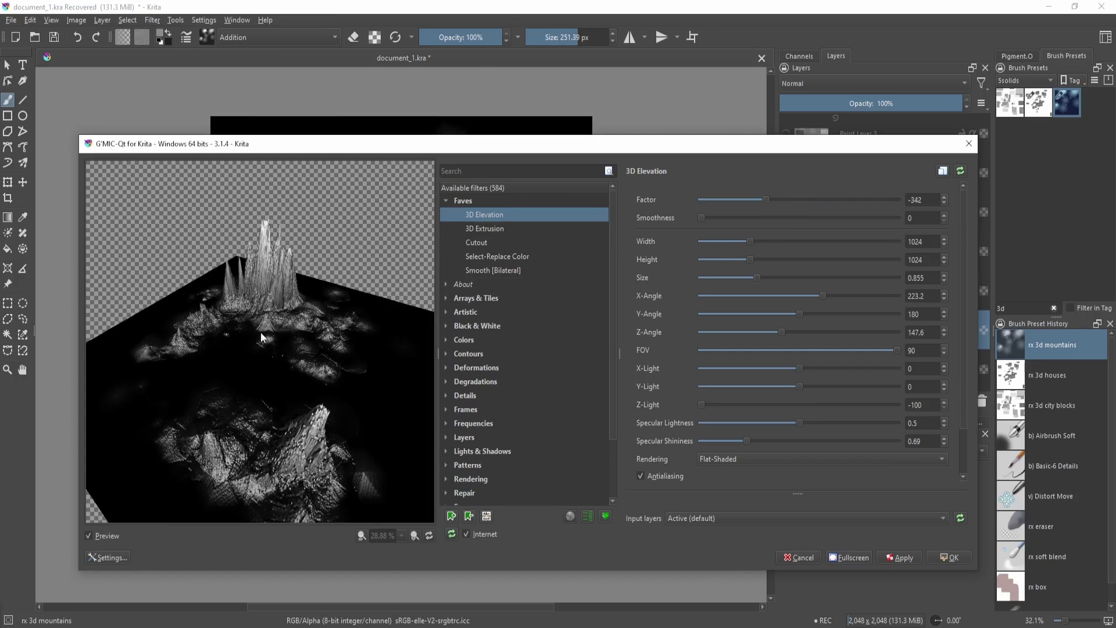
pyautogui.moveTo(782, 333); pyautogui.dragTo(831, 333)
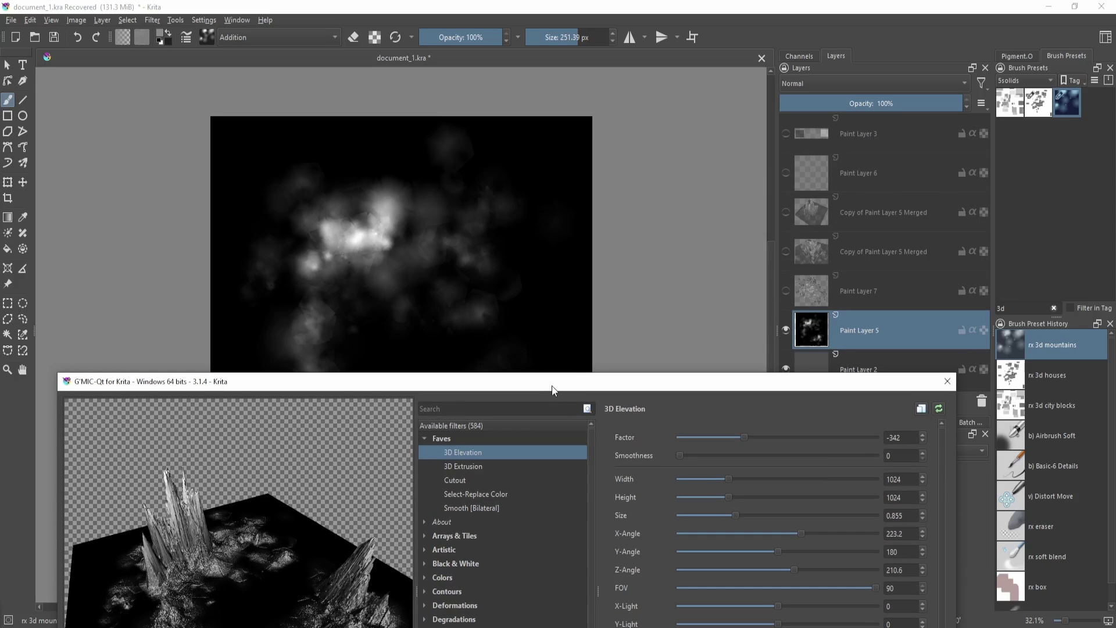
# Compare the 3D Elevation preview with the height map on the canvas by moving the filter dialog aside and back
pyautogui.moveTo(552, 389); pyautogui.dragTo(545, 456)
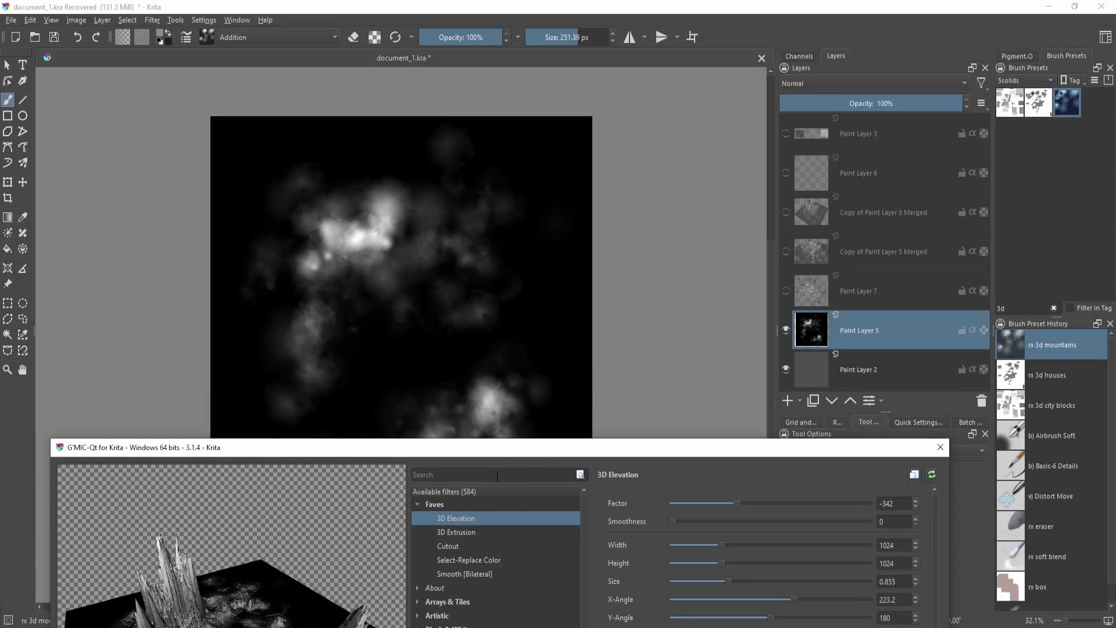
pyautogui.moveTo(496, 447); pyautogui.dragTo(509, 197)
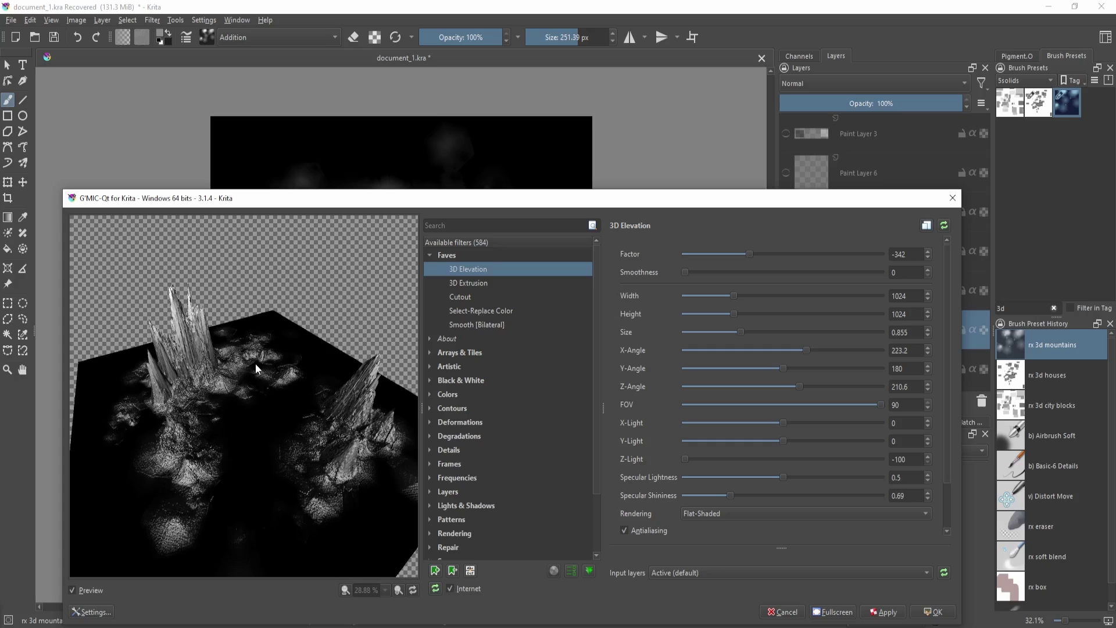
pyautogui.moveTo(405, 202); pyautogui.dragTo(400, 129)
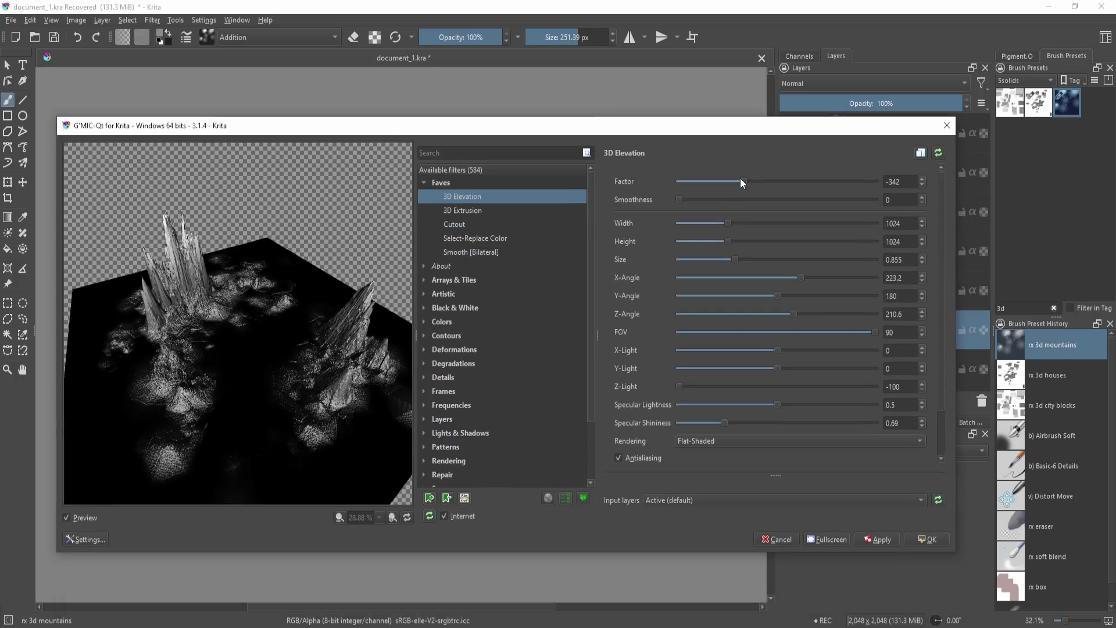
# Test Smoothness 2.76 and return it to 0, set Factor to -584 and apply 3D Elevation to Paint Layer 5
pyautogui.moveTo(766, 181)
pyautogui.mouseDown()
pyautogui.moveTo(779, 180)
pyautogui.moveTo(756, 181)
pyautogui.mouseUp()
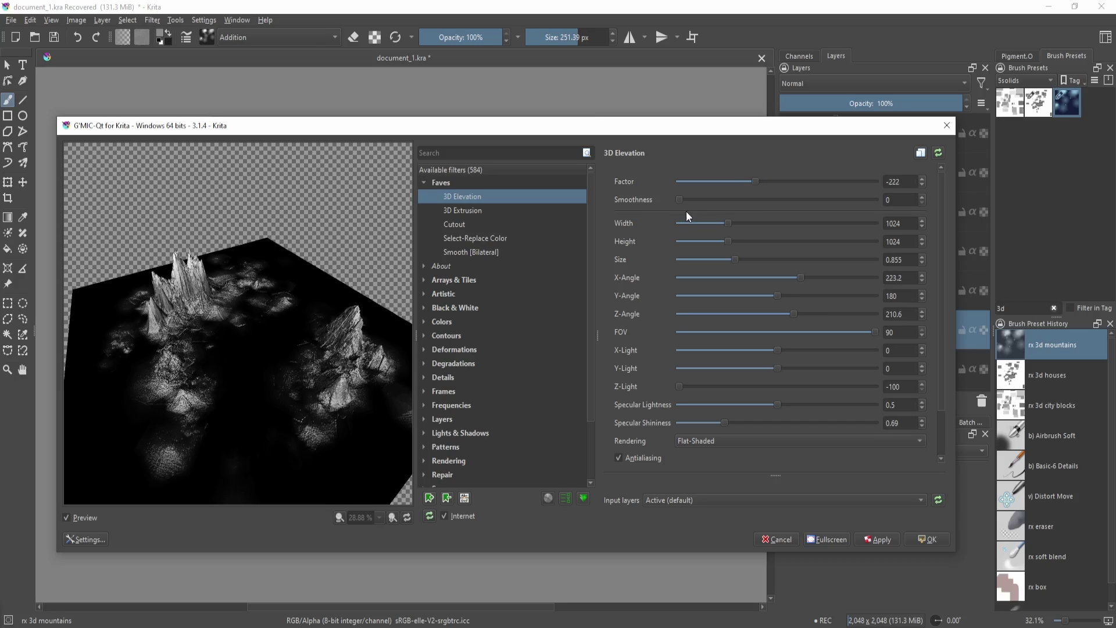
pyautogui.moveTo(679, 200); pyautogui.dragTo(734, 199)
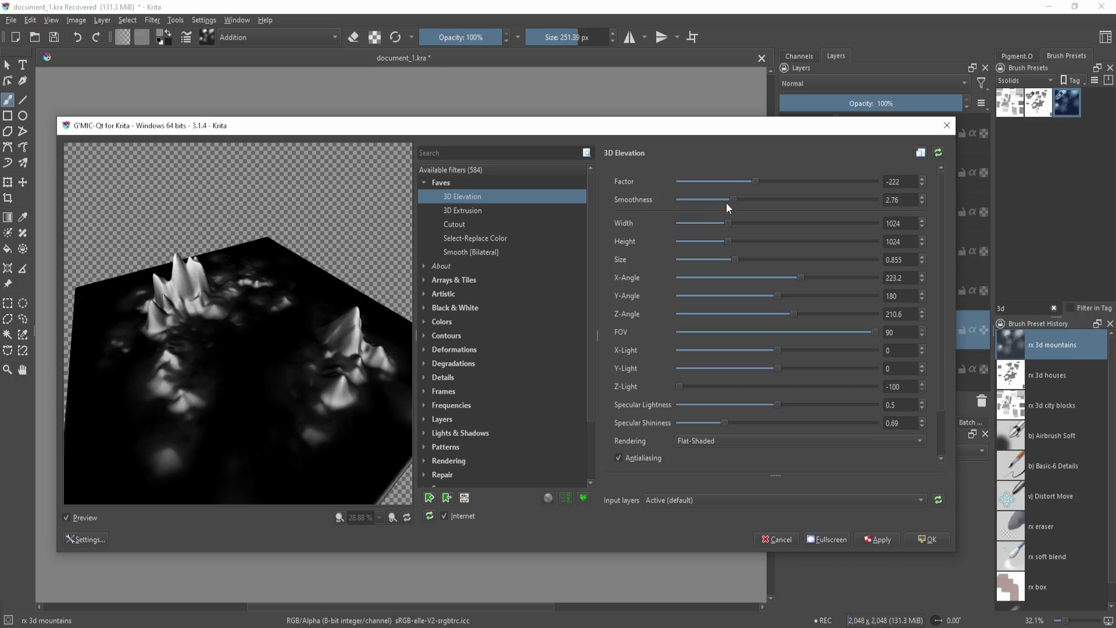
pyautogui.moveTo(726, 200); pyautogui.dragTo(632, 235)
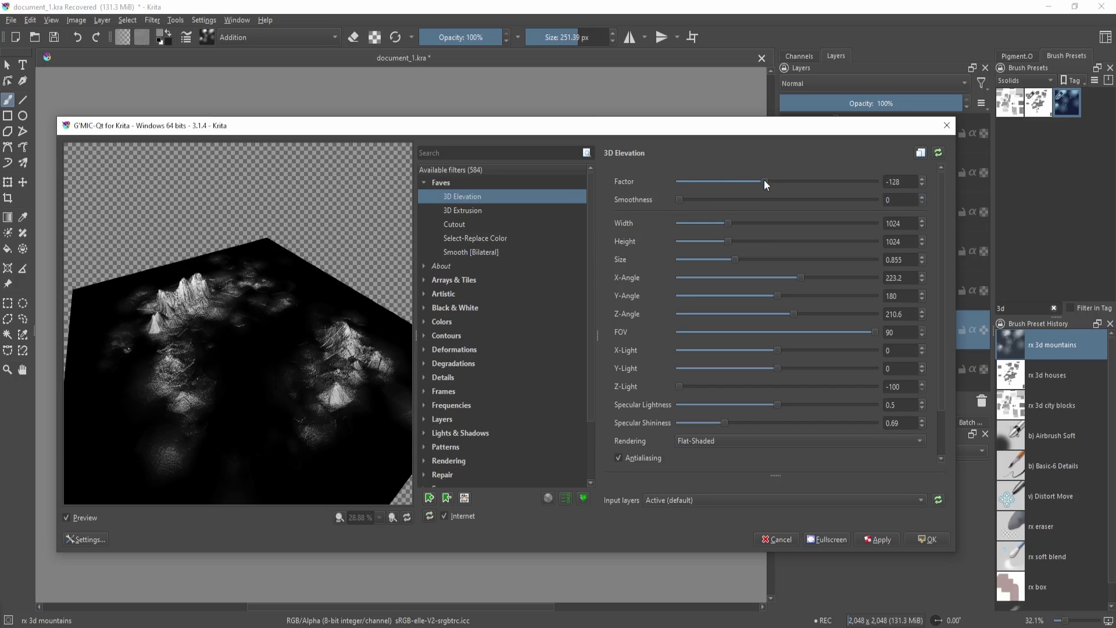
pyautogui.moveTo(764, 182); pyautogui.dragTo(759, 181)
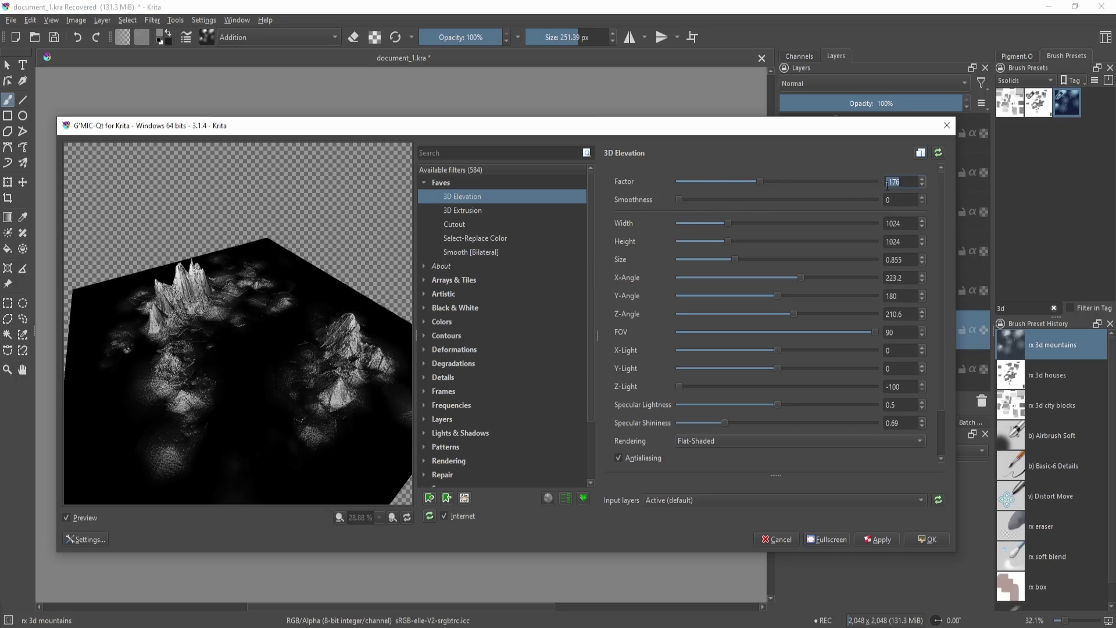
pyautogui.moveTo(760, 182); pyautogui.dragTo(721, 183)
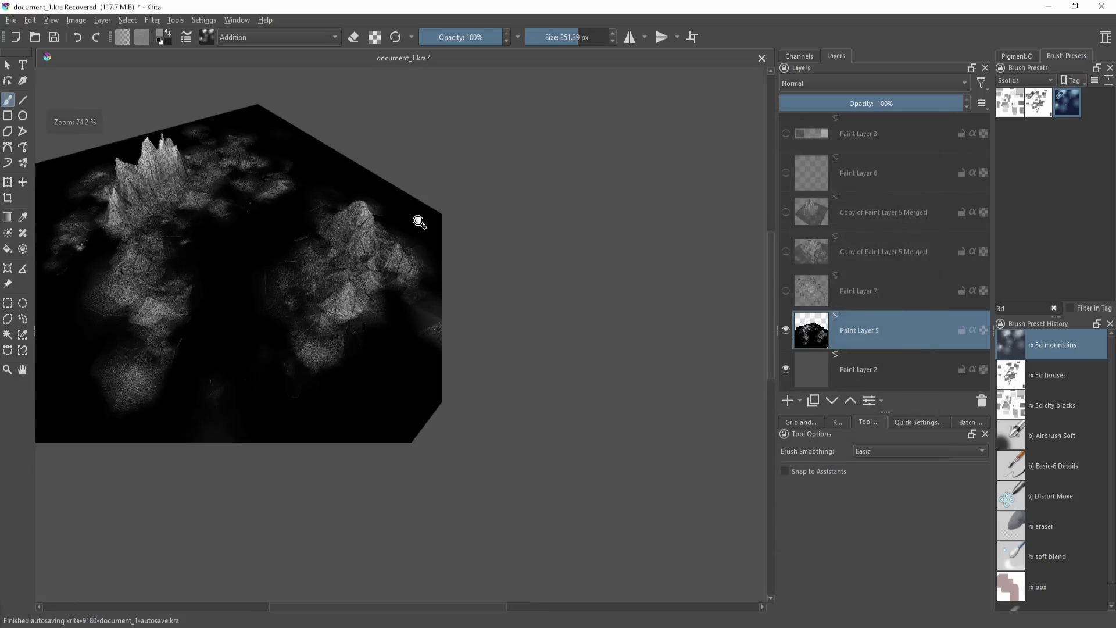
# Compare the small mountain render with its height map and try enlarging the render with the Transform tool
pyautogui.scroll(-3, 418, 219)
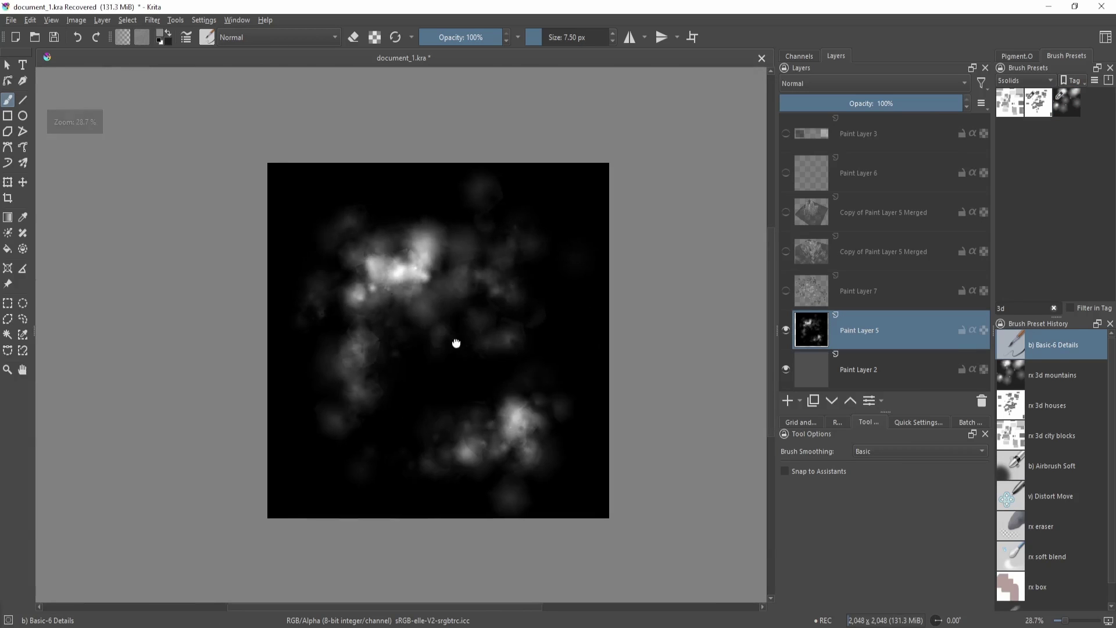
pyautogui.scroll(2, 456, 341)
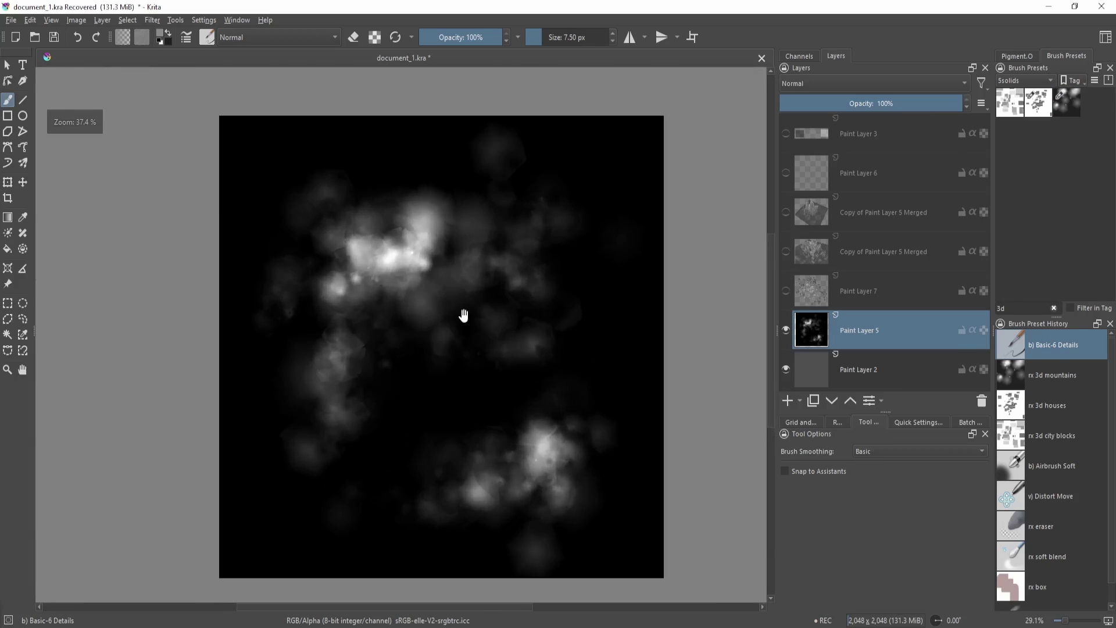
pyautogui.moveTo(463, 314); pyautogui.dragTo(506, 250)
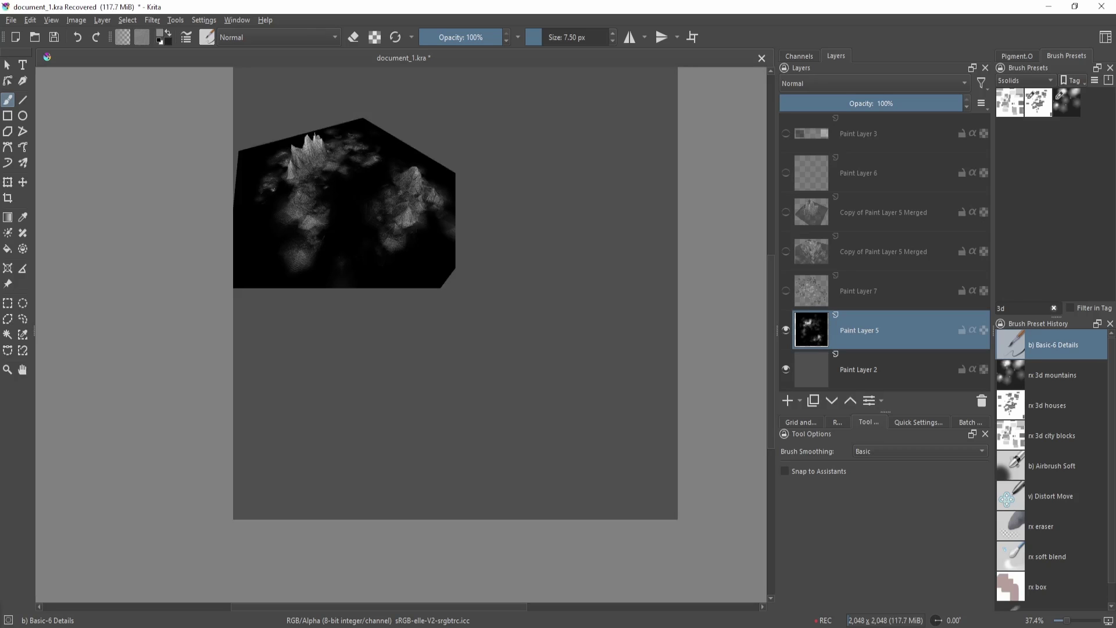
pyautogui.hotkey('ctrl', 't')
pyautogui.moveTo(454, 288); pyautogui.dragTo(663, 486)
pyautogui.press('Escape')
# Apply G'MIC 3D Elevation to Paint Layer 5 at a Width and Height of 2000 and inspect the render
pyautogui.click(152, 20)
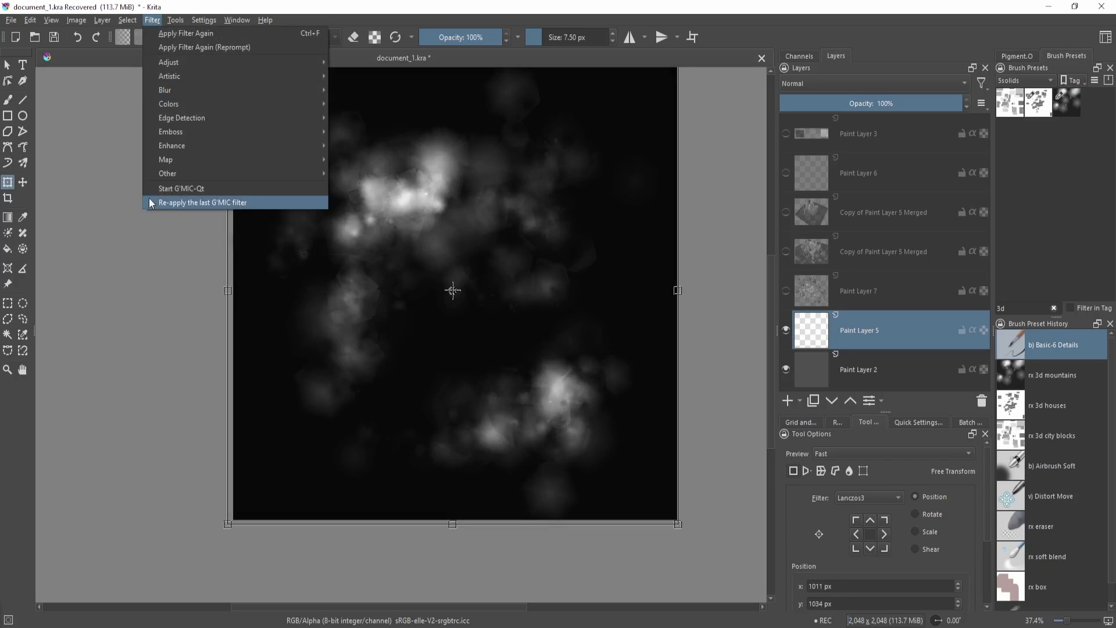
pyautogui.click(213, 188)
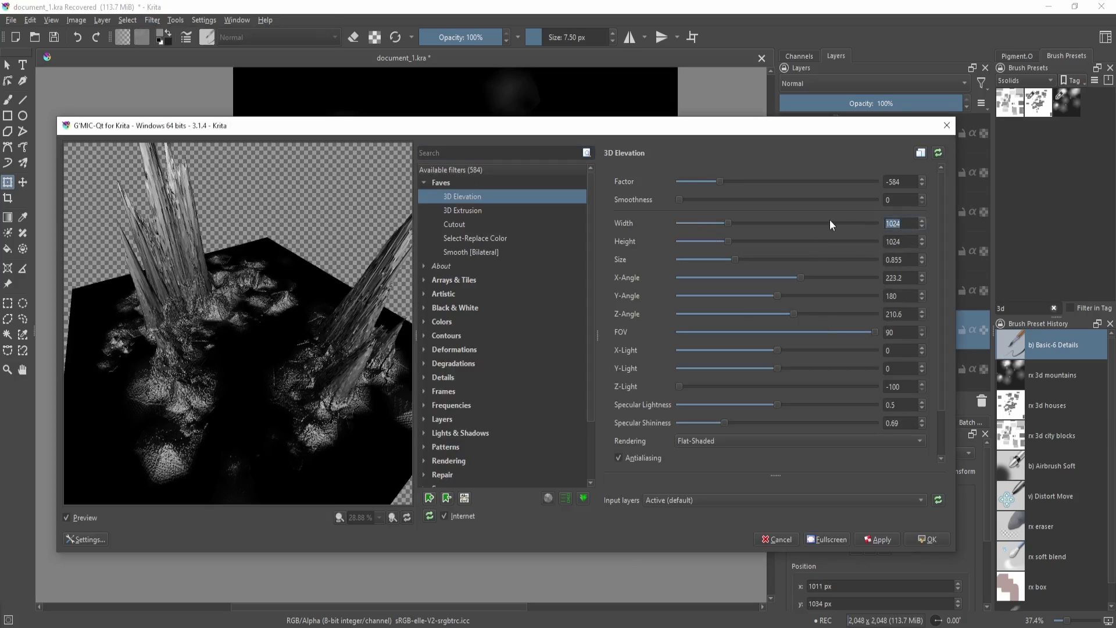
pyautogui.write('2000')
pyautogui.press('Return')
pyautogui.write('2000')
pyautogui.click(929, 539)
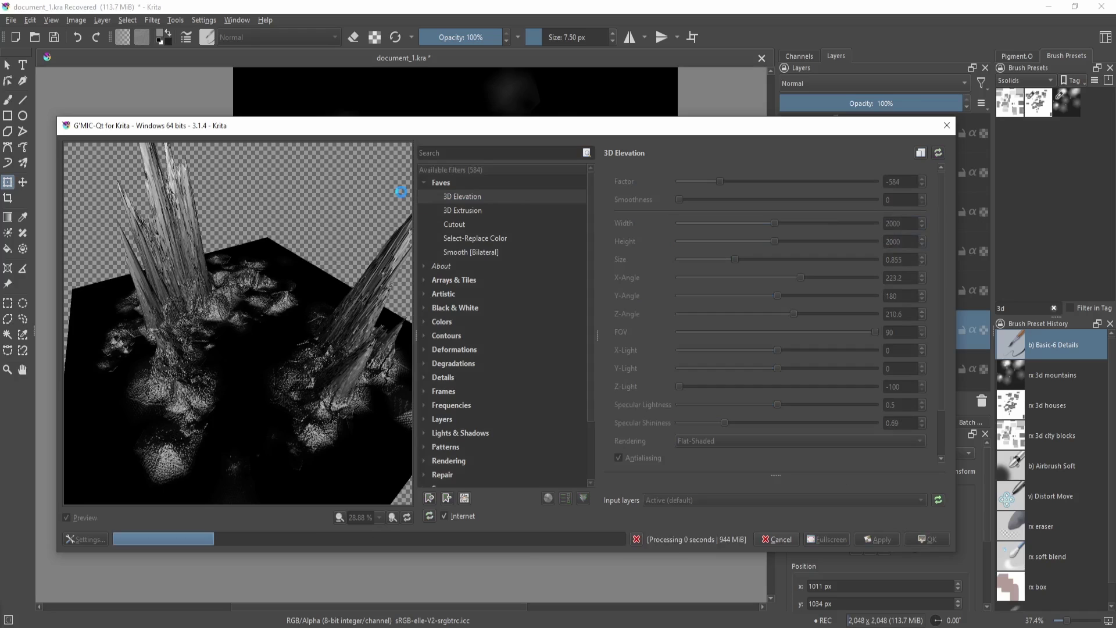
pyautogui.scroll(-2, 604, 442)
pyautogui.moveTo(584, 452)
pyautogui.mouseDown()
pyautogui.moveTo(477, 461)
pyautogui.moveTo(503, 460)
pyautogui.mouseUp()
pyautogui.moveTo(503, 458); pyautogui.dragTo(479, 472)
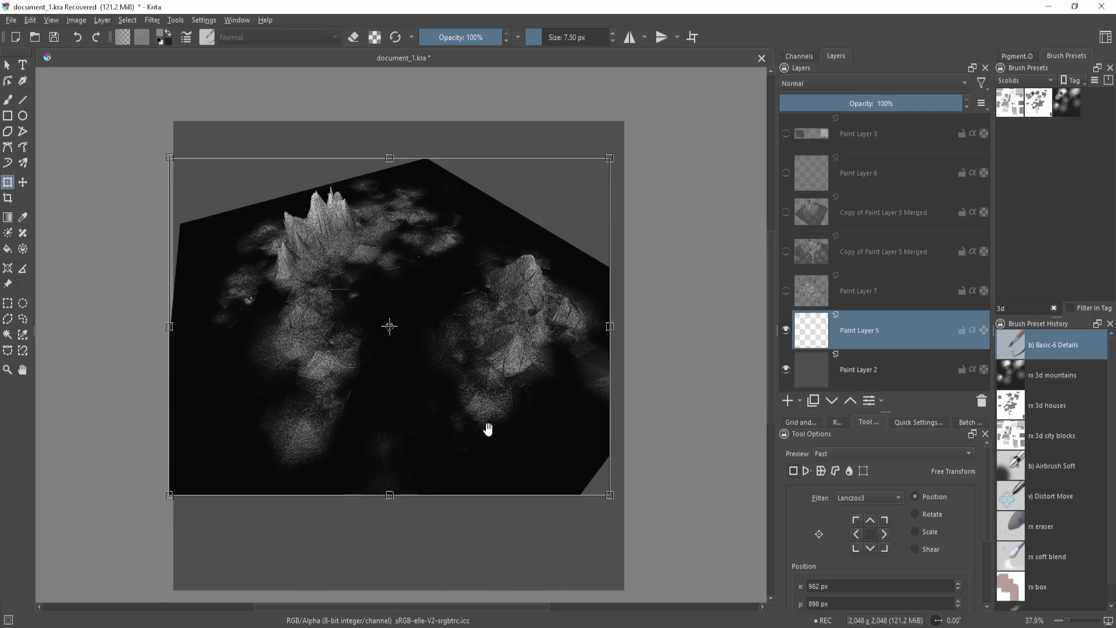
pyautogui.moveTo(482, 432); pyautogui.dragTo(460, 405)
pyautogui.scroll(1, 410, 326)
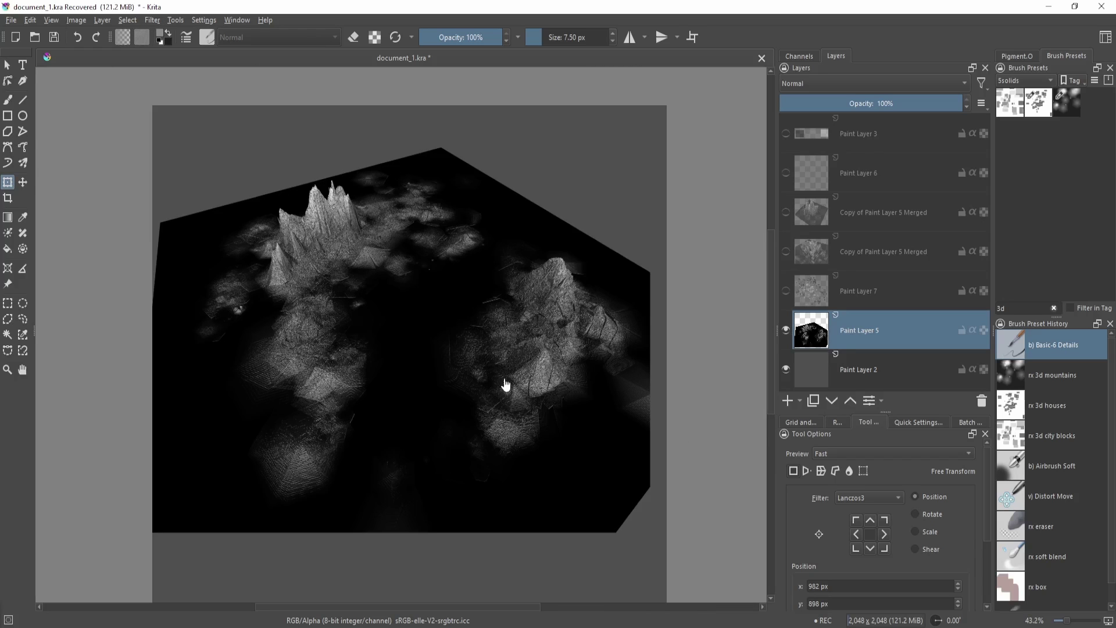
# Move the rendered mountains slightly down the canvas and toggle Paint Layer 5 off and on
pyautogui.press('t')
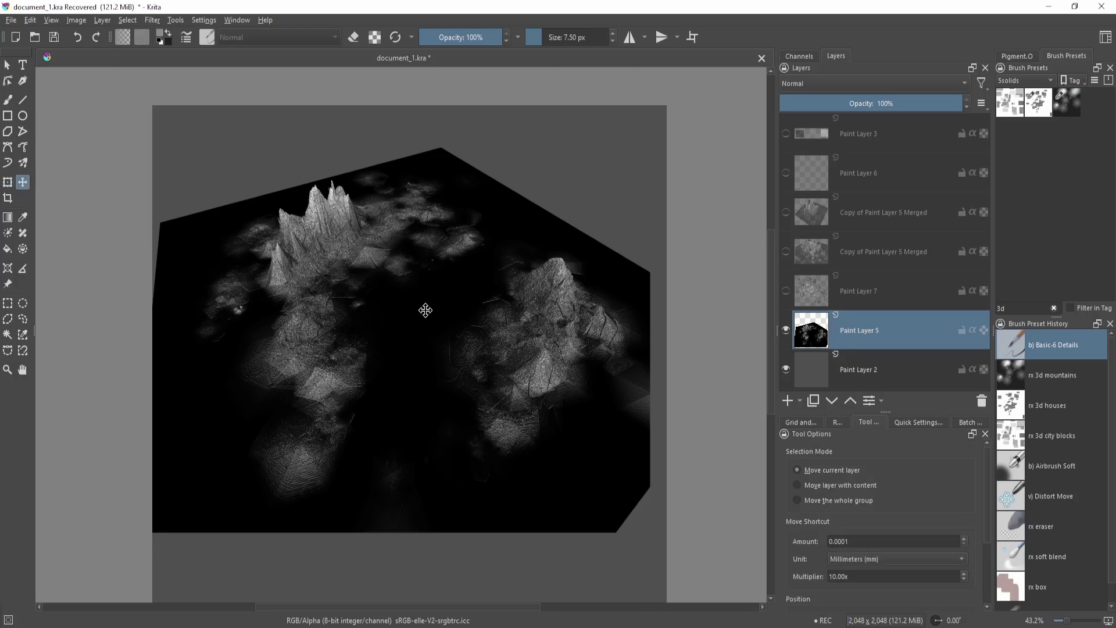
pyautogui.moveTo(426, 311); pyautogui.dragTo(428, 329)
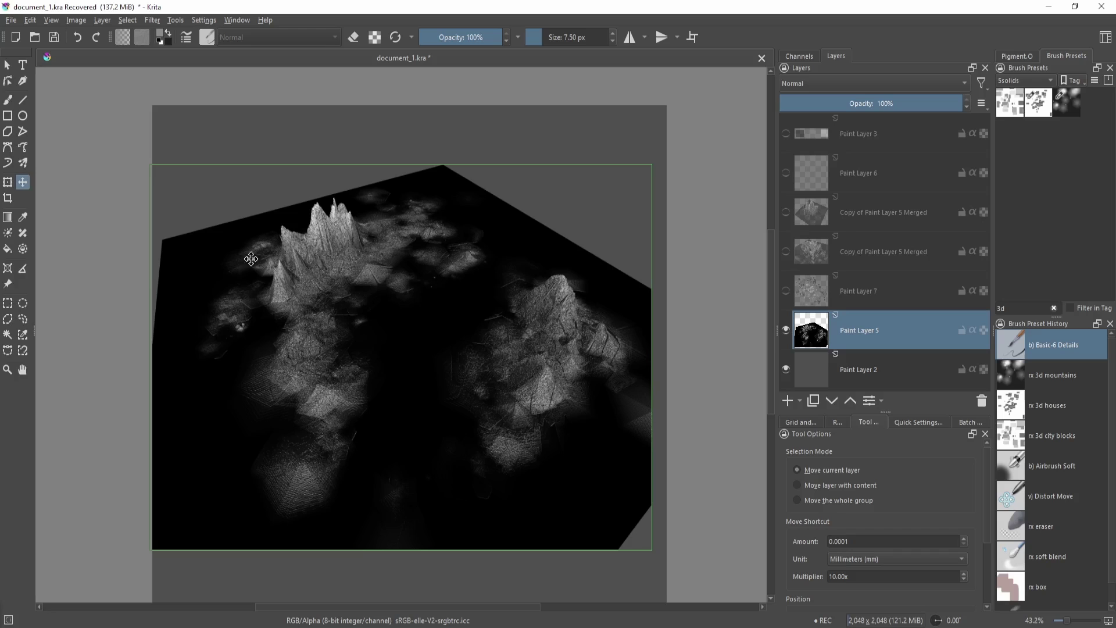
pyautogui.click(786, 332)
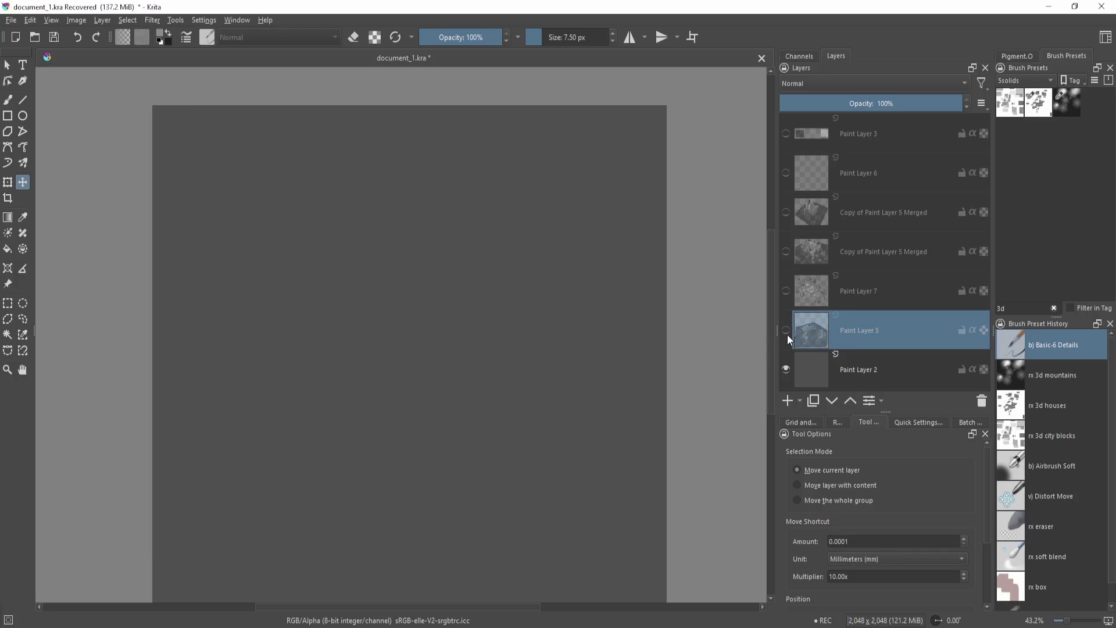
pyautogui.click(786, 331)
# Undo the layer move and the 3D Elevation render on Paint Layer 5, and switch to the b) Airbrush Soft brush
pyautogui.hotkey('ctrl', 'z')
pyautogui.hotkey('ctrl', 'z')
pyautogui.moveTo(466, 379)
pyautogui.mouseDown()
pyautogui.moveTo(482, 342)
pyautogui.moveTo(440, 385)
pyautogui.mouseUp()
pyautogui.moveTo(439, 384)
pyautogui.mouseDown()
pyautogui.moveTo(490, 316)
pyautogui.moveTo(501, 341)
pyautogui.mouseUp()
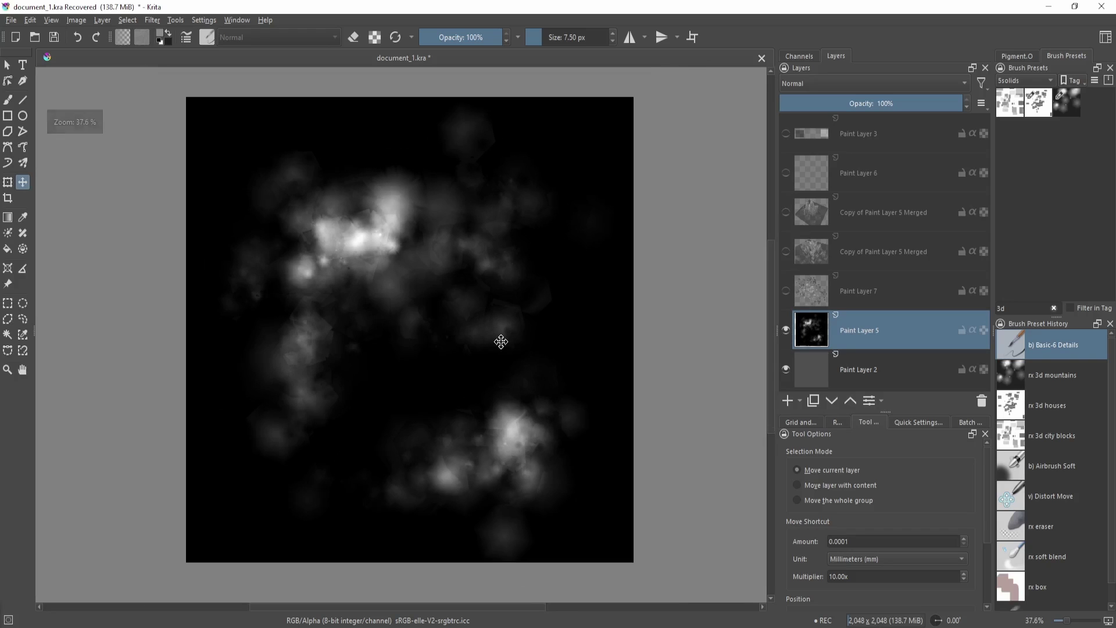
pyautogui.hotkey('ctrl', 'alt', '1')
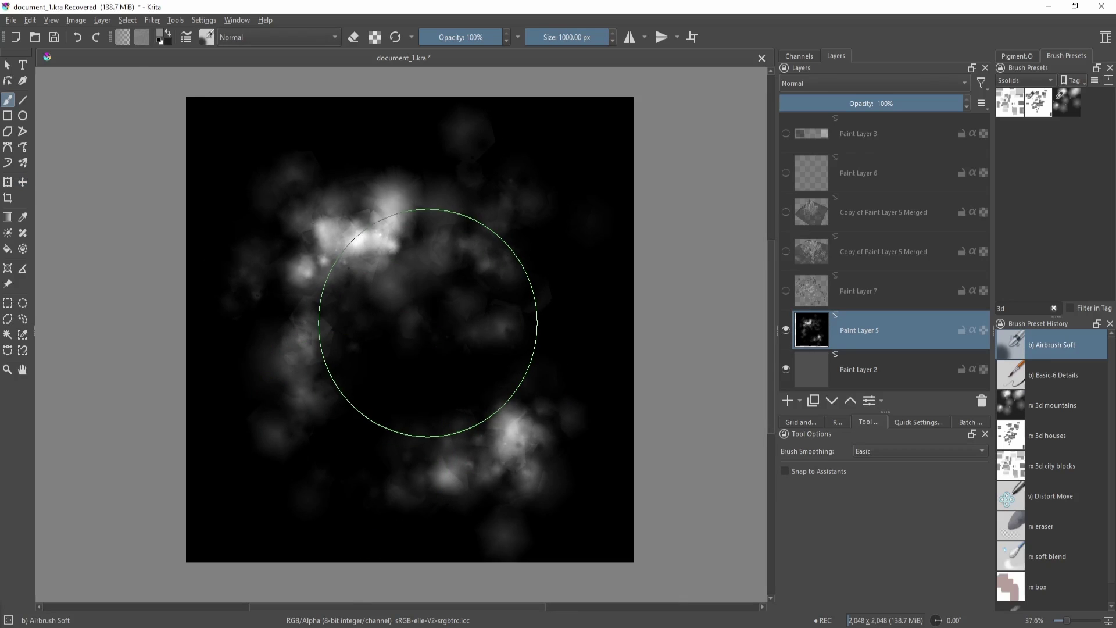
# Add a Gradient Map filter mask to Paint Layer 5 using the Autumn Oak gradient preset
pyautogui.moveTo(460, 286); pyautogui.dragTo(493, 296)
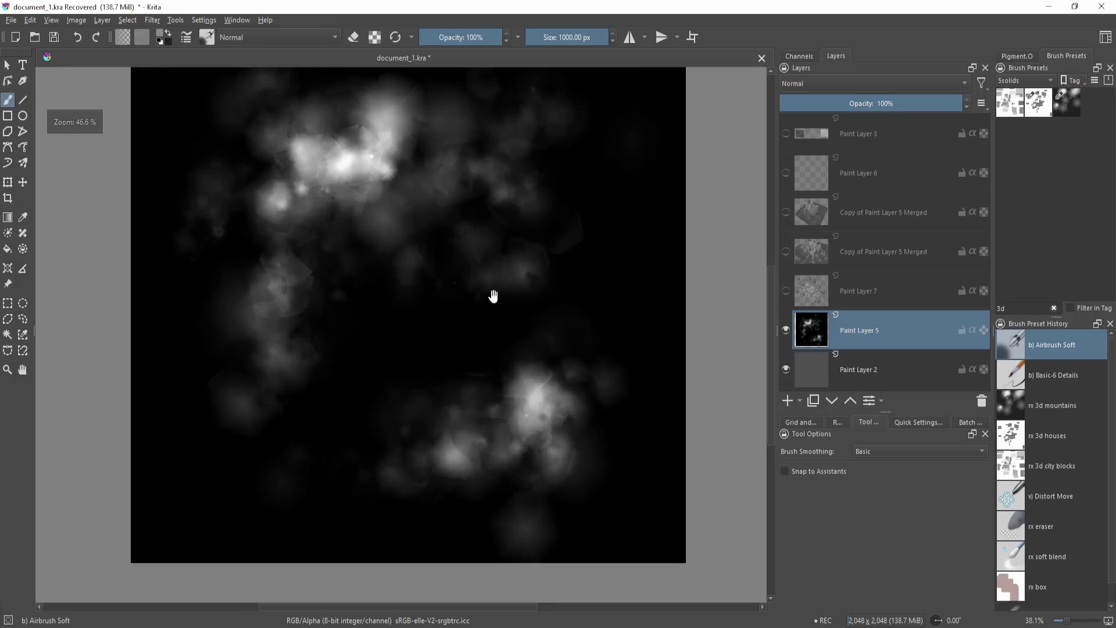
pyautogui.moveTo(529, 339); pyautogui.dragTo(511, 373)
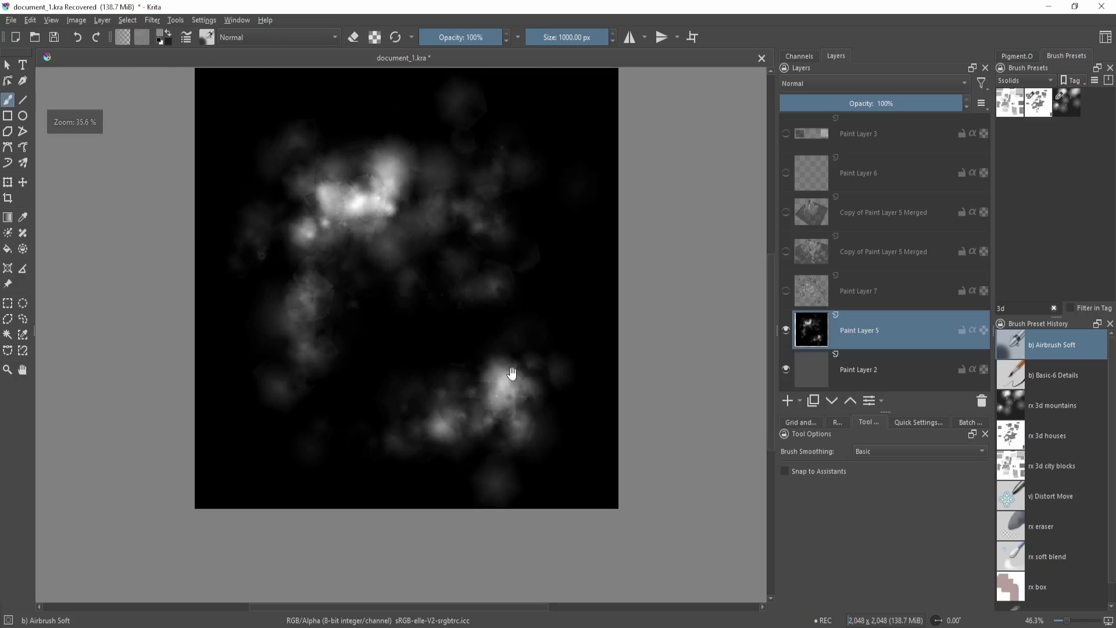
pyautogui.click(871, 401)
pyautogui.click(730, 213)
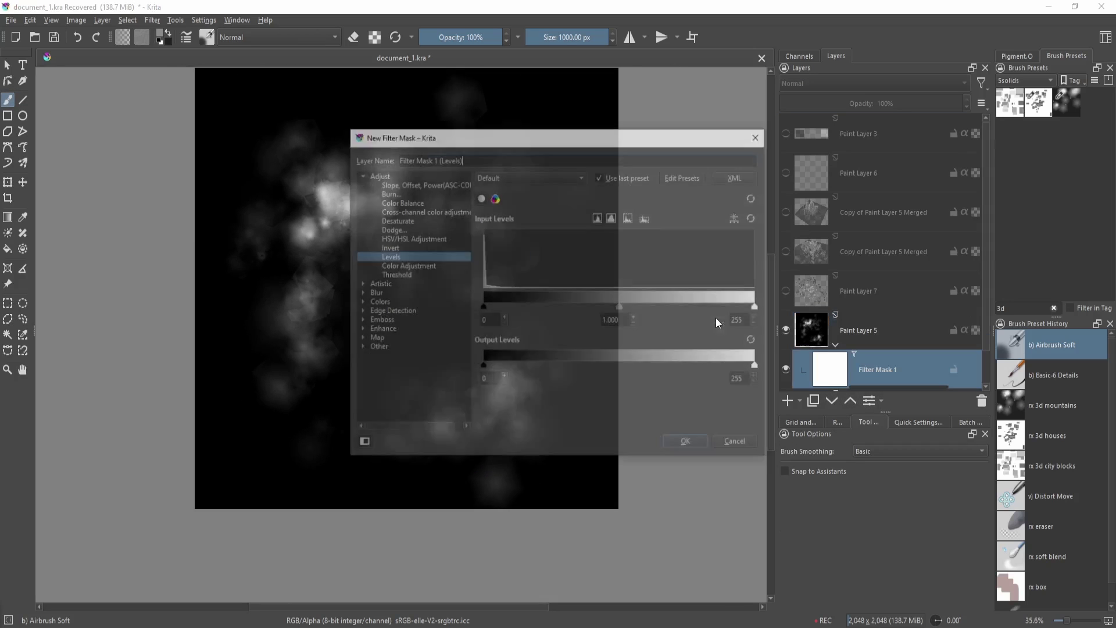
pyautogui.click(406, 274)
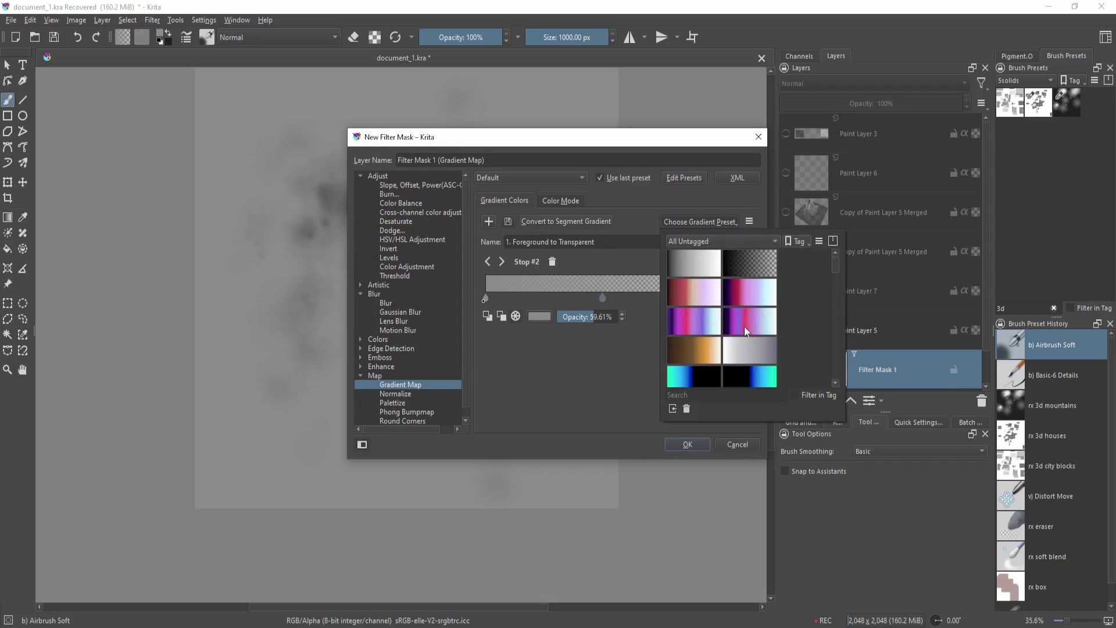
pyautogui.scroll(-5, 741, 337)
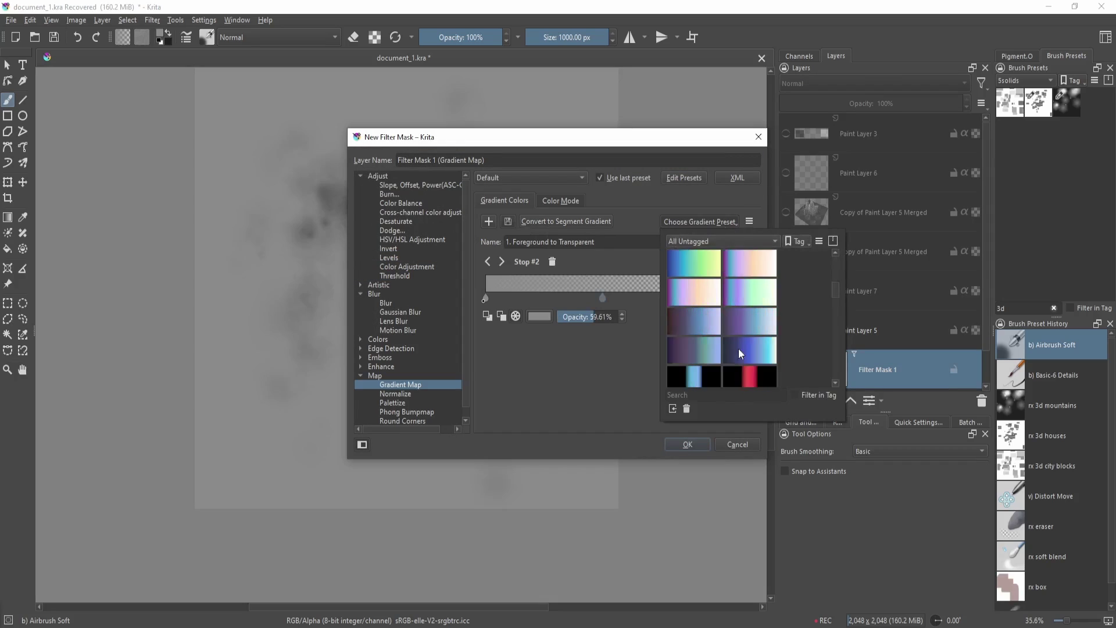
pyautogui.click(699, 270)
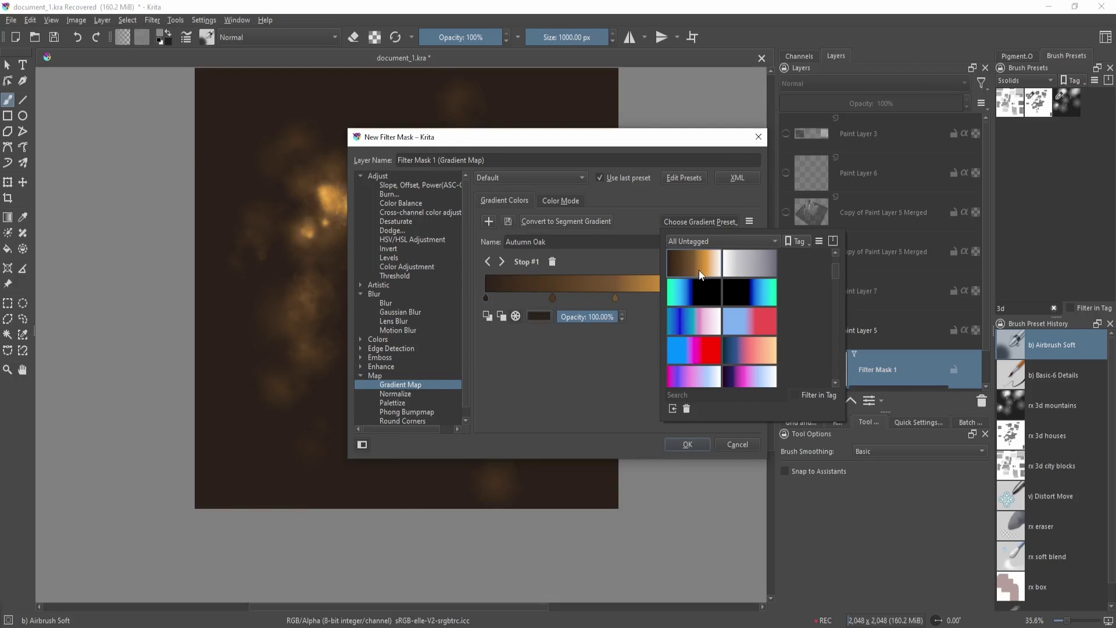
# Recolour the gradient's first stop dark navy and fine-tune the dark brown of the second stop
pyautogui.doubleClick(486, 298)
pyautogui.click(517, 276)
pyautogui.moveTo(492, 218); pyautogui.dragTo(482, 198)
pyautogui.press('Return')
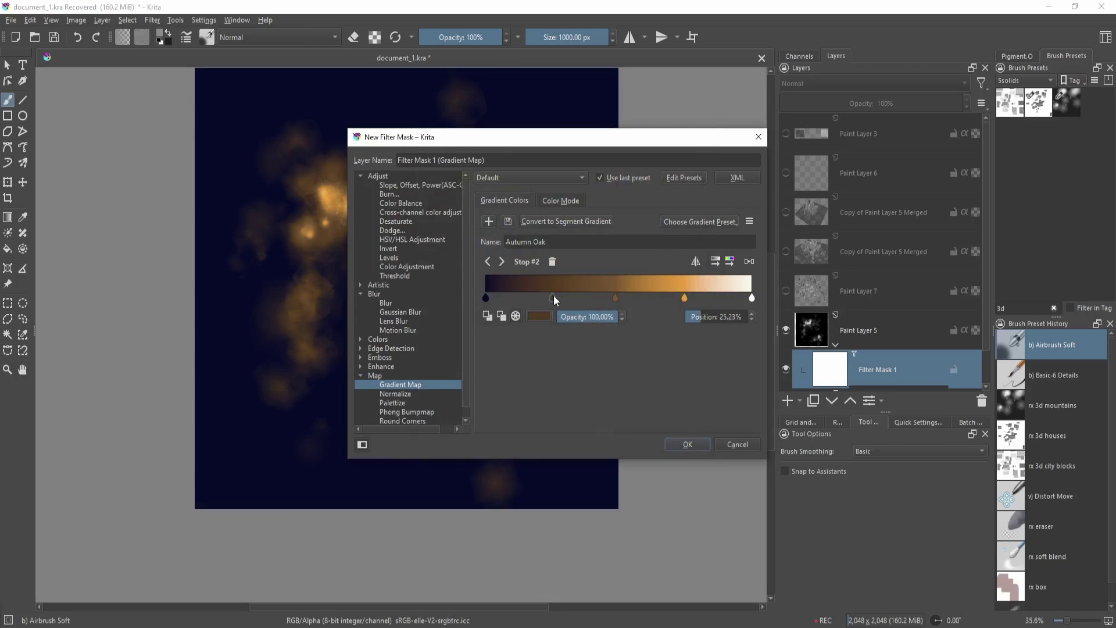
pyautogui.doubleClick(564, 299)
pyautogui.moveTo(482, 201); pyautogui.dragTo(479, 205)
pyautogui.click(632, 439)
pyautogui.moveTo(554, 298); pyautogui.dragTo(551, 298)
# Recolour the gradient's last stop bright green, remove a middle stop and confirm the Gradient Map mask
pyautogui.doubleClick(752, 299)
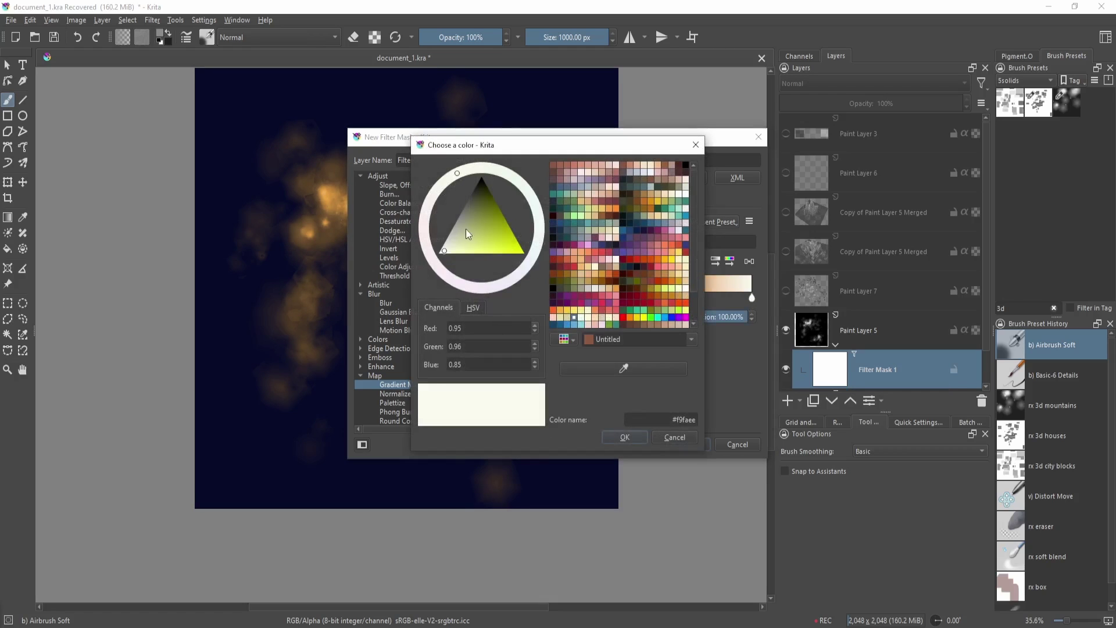
pyautogui.click(517, 246)
pyautogui.click(496, 169)
pyautogui.moveTo(490, 210); pyautogui.dragTo(497, 229)
pyautogui.click(624, 437)
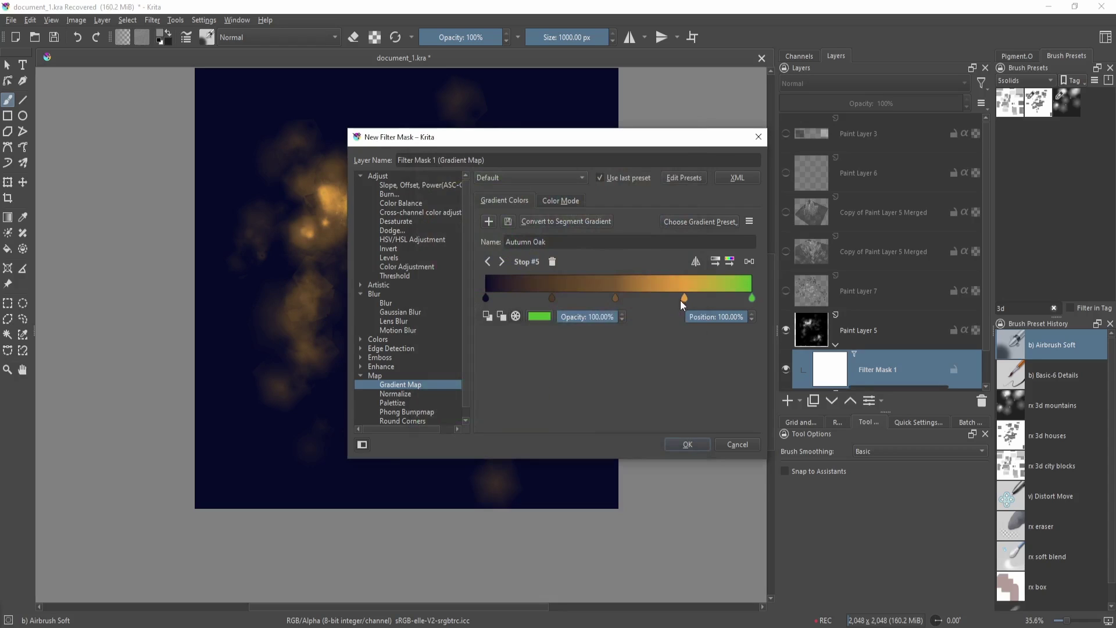
pyautogui.moveTo(614, 295); pyautogui.dragTo(625, 349)
pyautogui.click(687, 444)
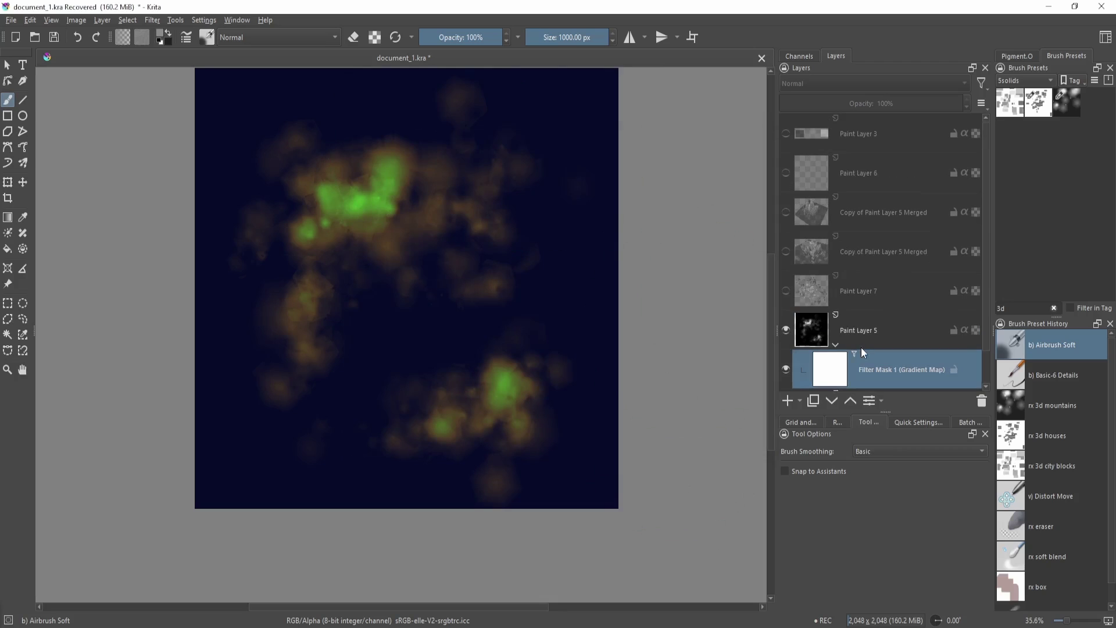
# Inspect the gradient-mapped height map up close, sampling its green, brown and navy areas
pyautogui.moveTo(385, 206); pyautogui.dragTo(458, 267)
pyautogui.scroll(6, 460, 267)
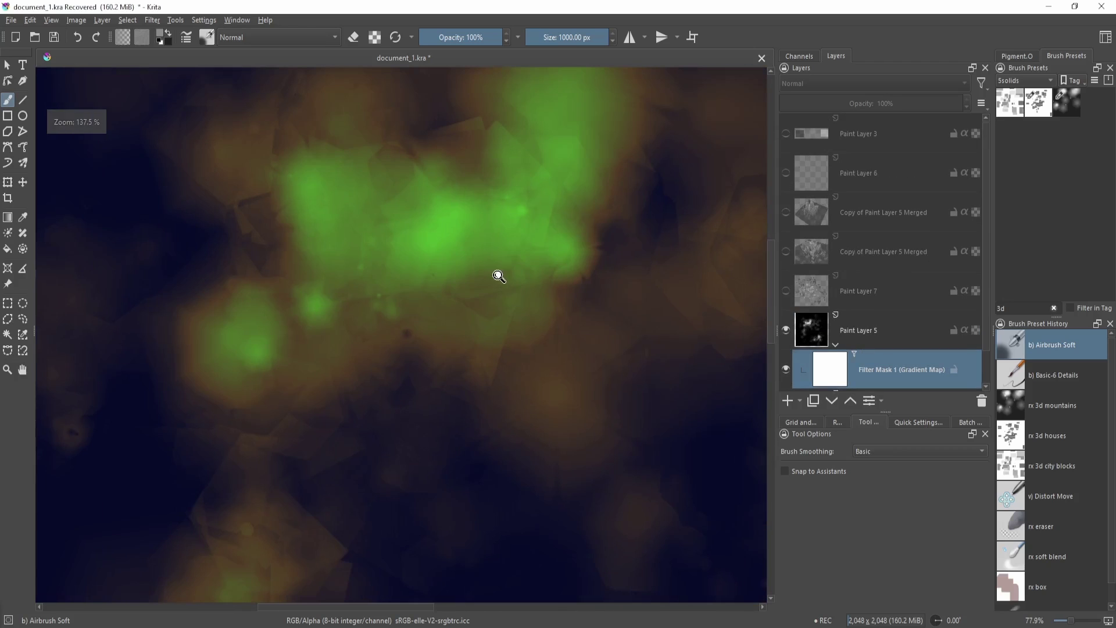
pyautogui.hotkey('shift', 'i')
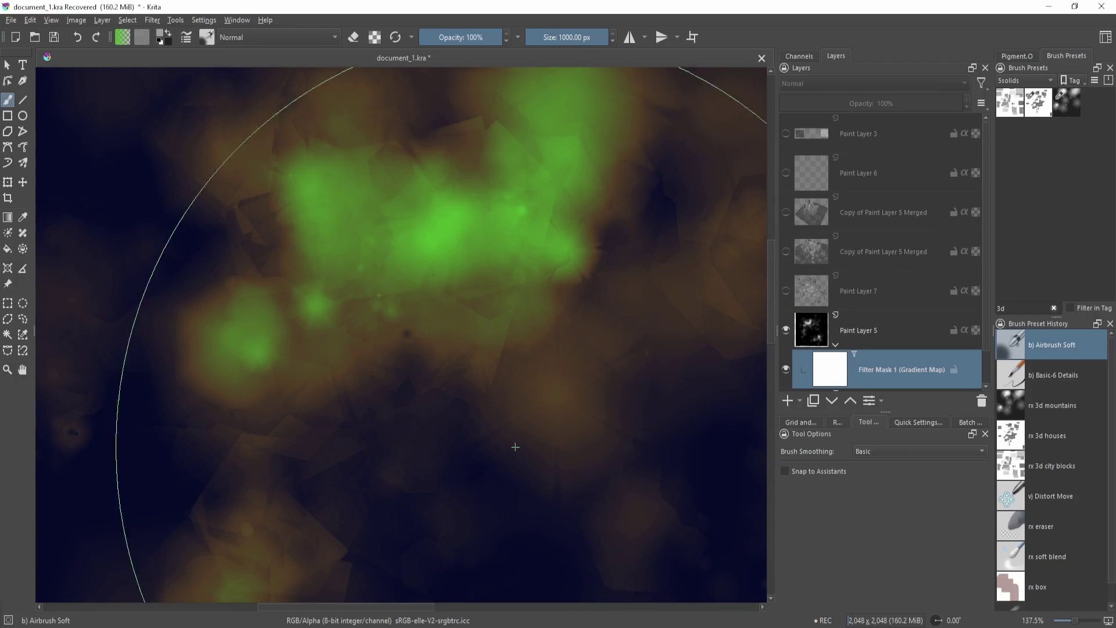
pyautogui.keyDown('ctrl'); pyautogui.click(584, 373); pyautogui.keyUp('ctrl')
pyautogui.rightClick(557, 364)
pyautogui.scroll(-3, 517, 399)
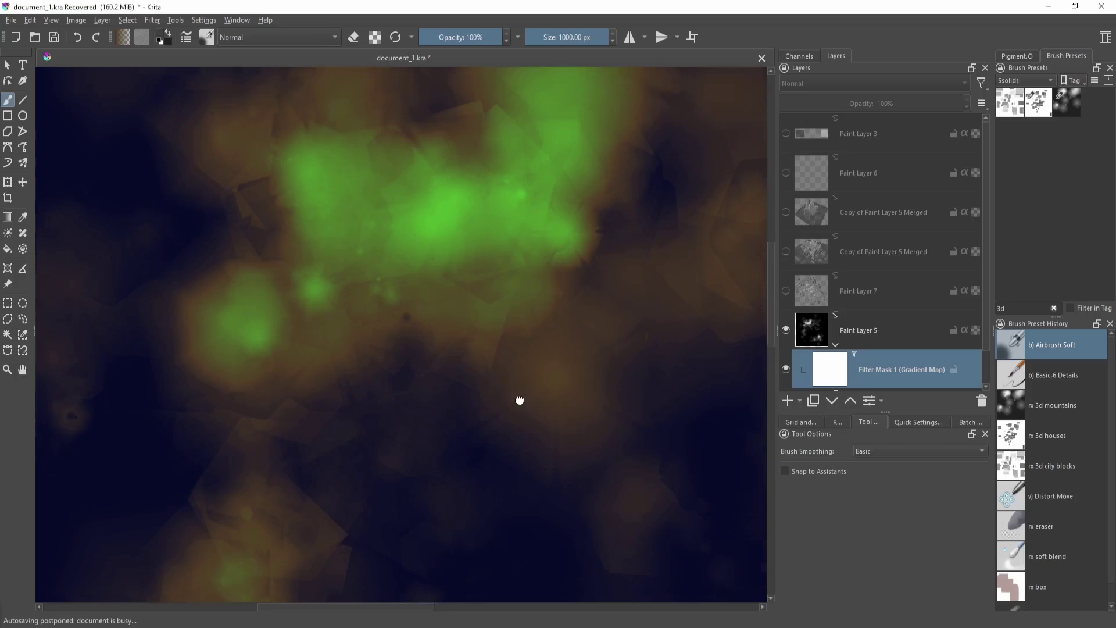
pyautogui.rightClick(484, 373)
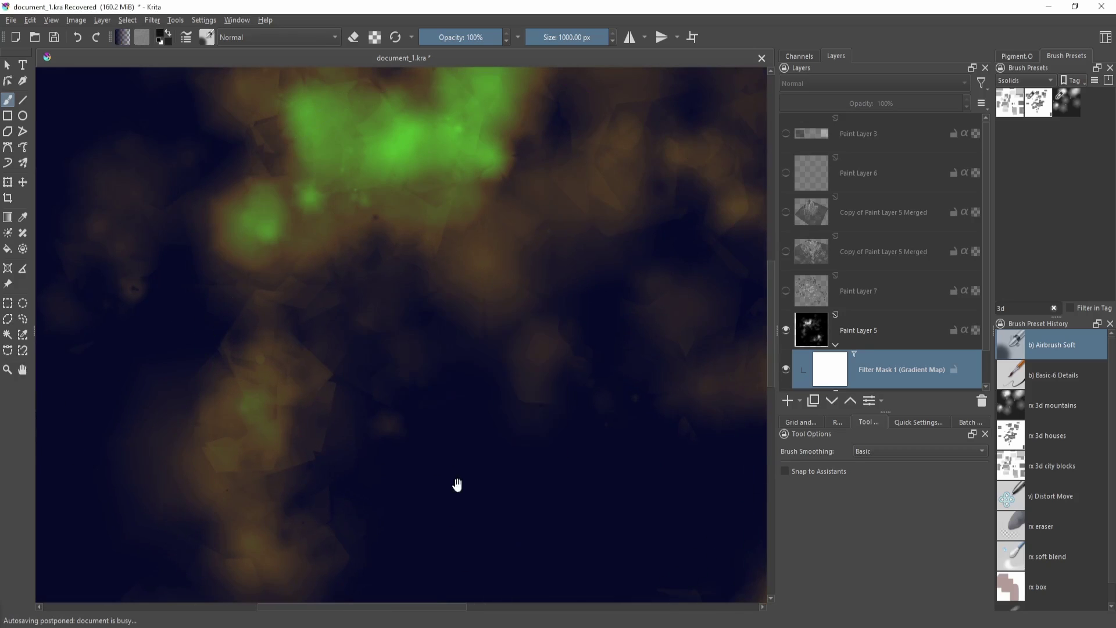
pyautogui.scroll(-4, 456, 486)
pyautogui.scroll(-2, 414, 279)
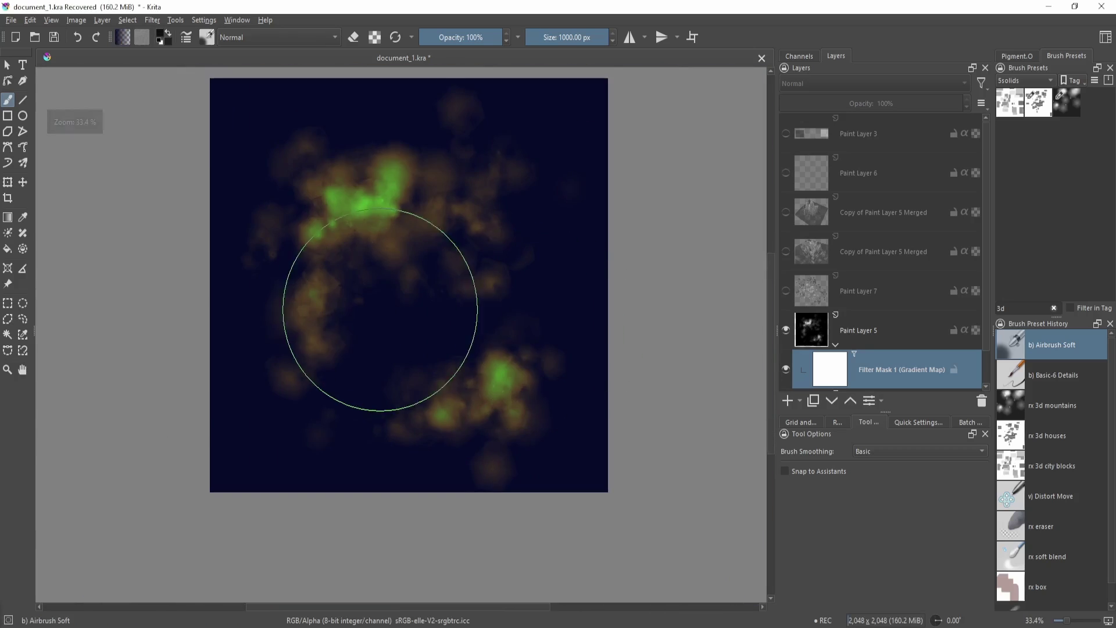
pyautogui.scroll(2, 393, 309)
# Merge Paint Layer 5 with its gradient mask and start G'MIC 3D Elevation on it with a Factor of -324
pyautogui.click(842, 341)
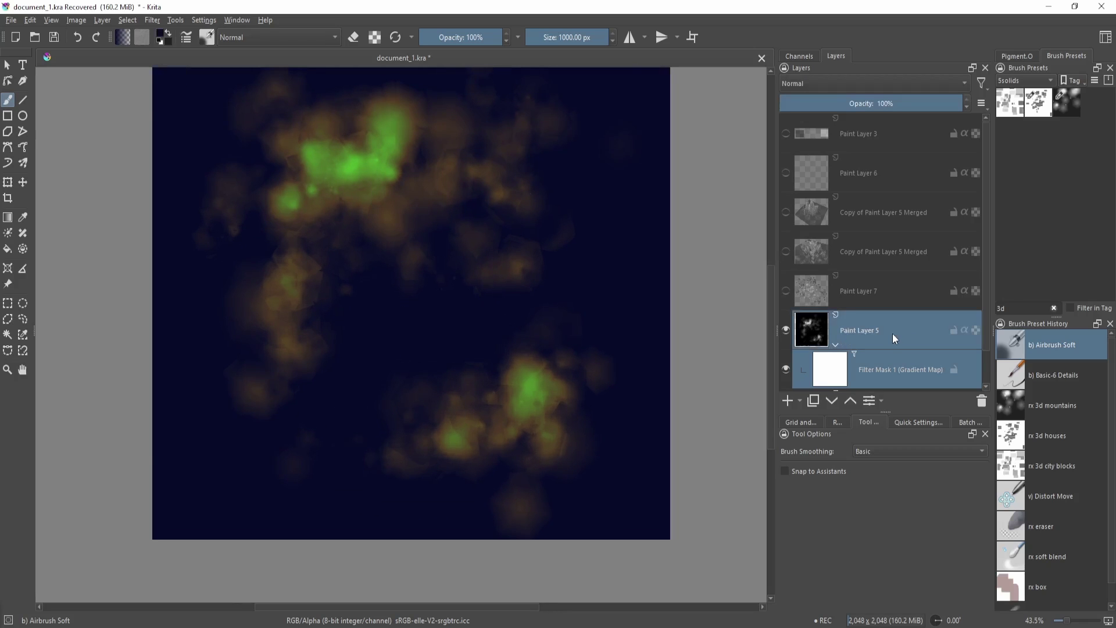
pyautogui.hotkey('ctrl', 'e')
pyautogui.click(154, 21)
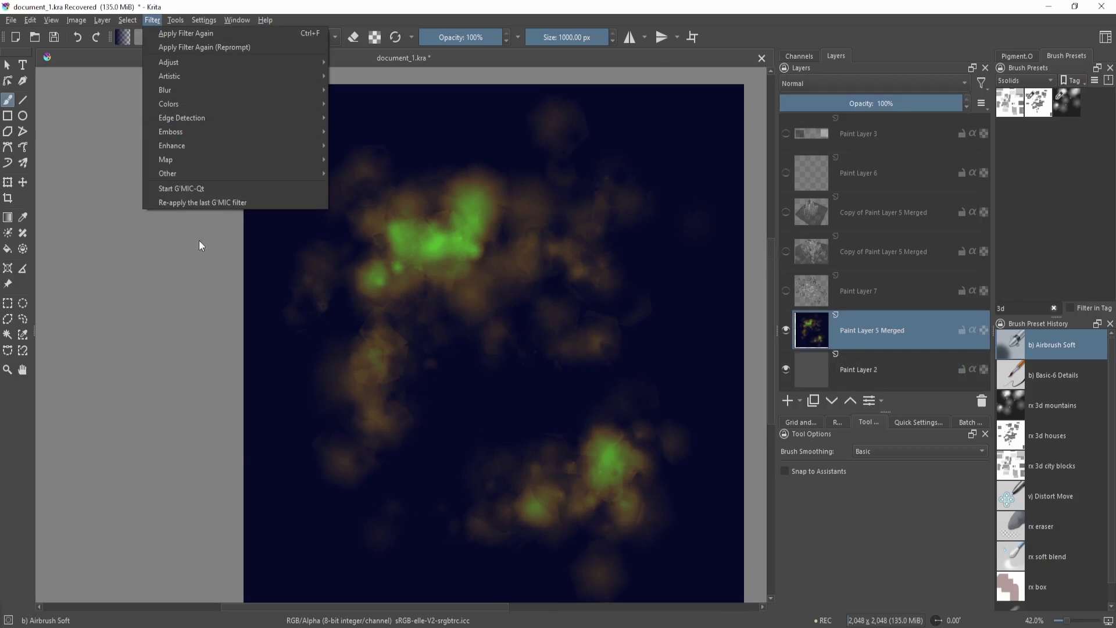
pyautogui.click(216, 189)
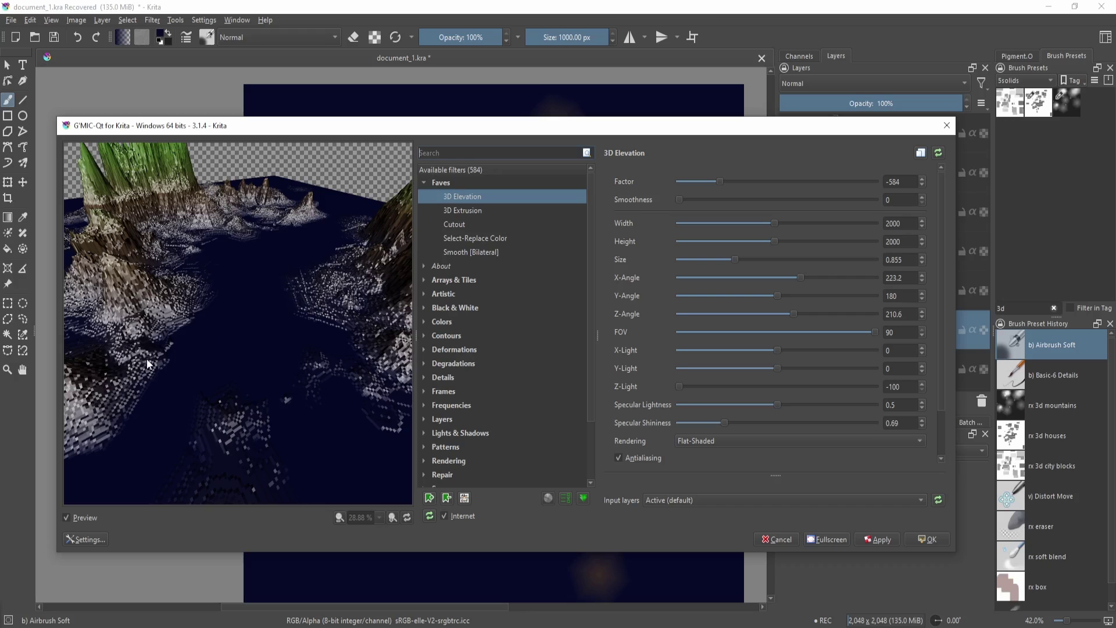
pyautogui.click(748, 182)
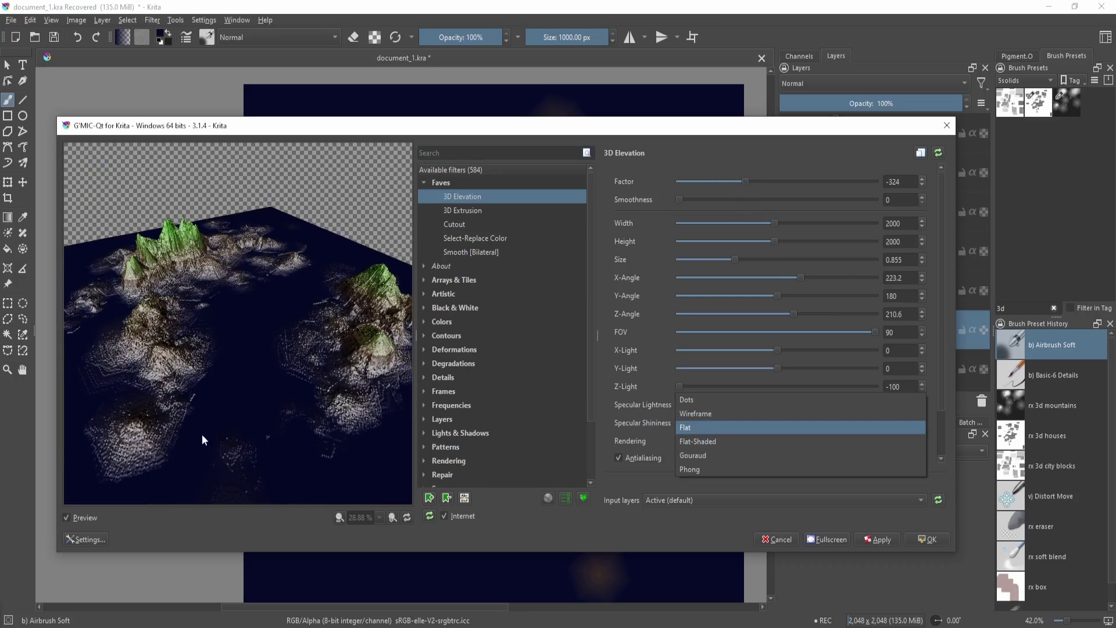
# Compare the Flat-Shaded, Gouraud and Phong rendering modes in the 3D Elevation preview
pyautogui.click(735, 437)
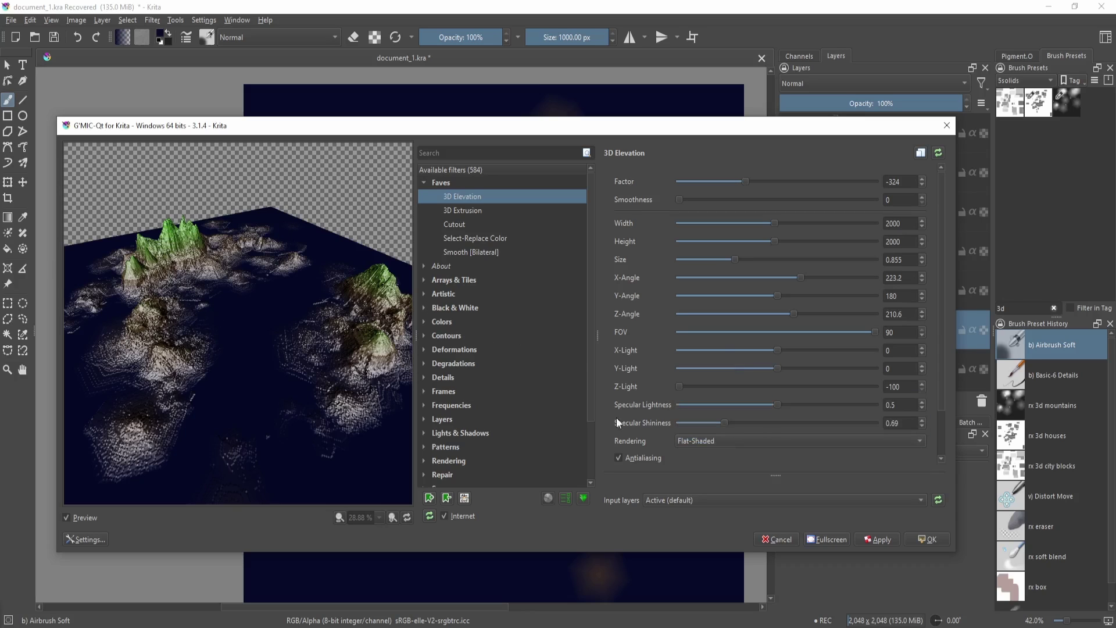
pyautogui.click(747, 441)
pyautogui.click(748, 462)
pyautogui.click(721, 441)
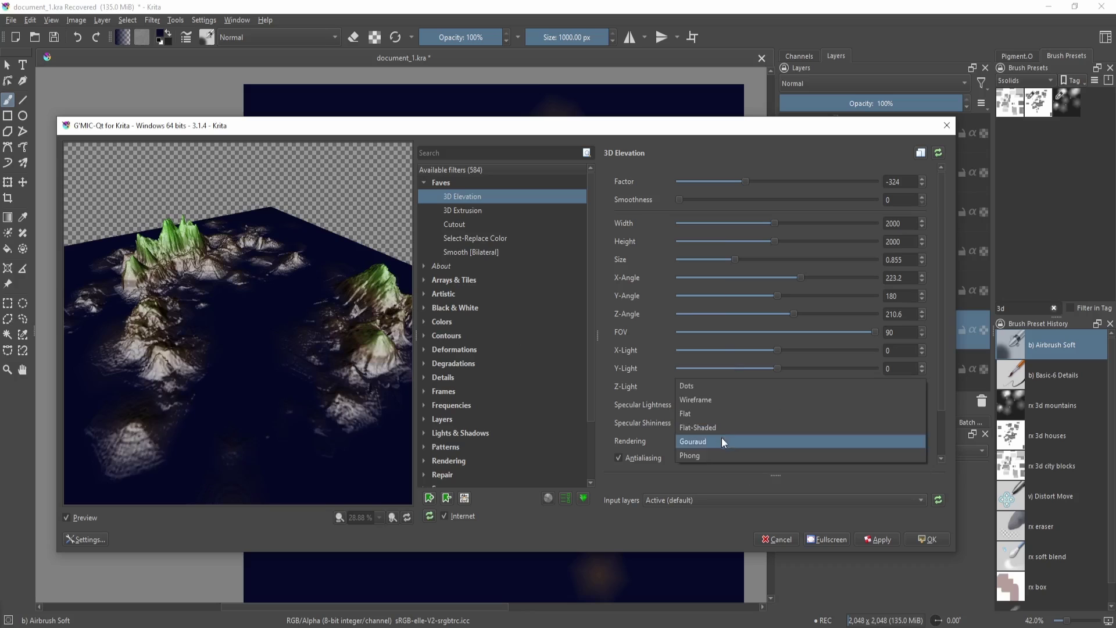
pyautogui.click(725, 456)
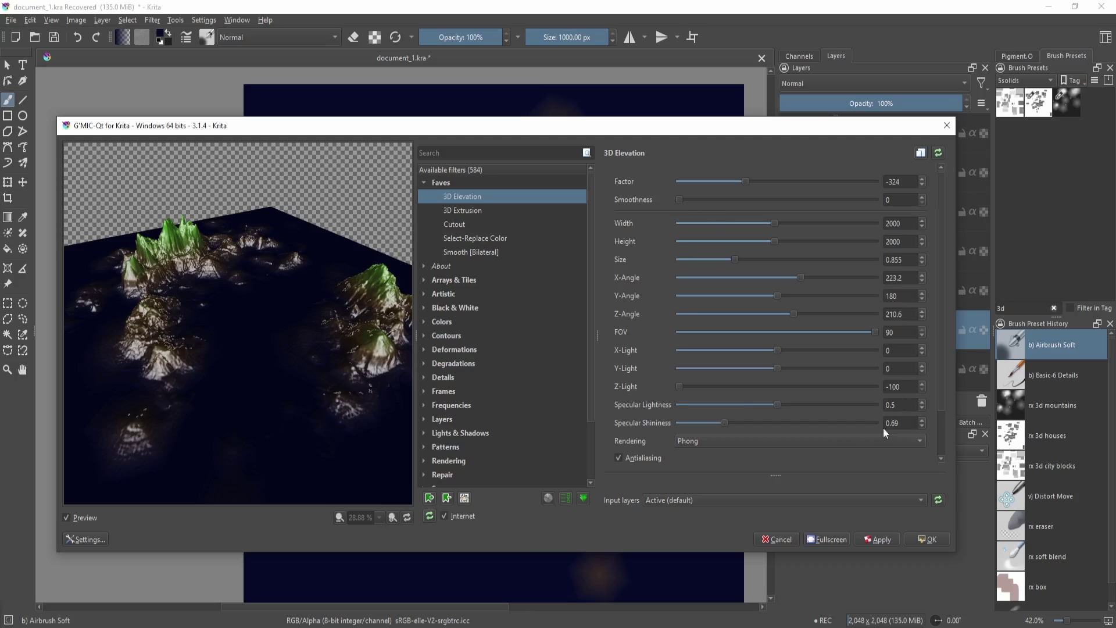
# Set Specular Shininess to 0, Rendering to Flat-Shaded and Factor to -952, and apply the 3D Elevation
pyautogui.moveTo(701, 422); pyautogui.dragTo(794, 423)
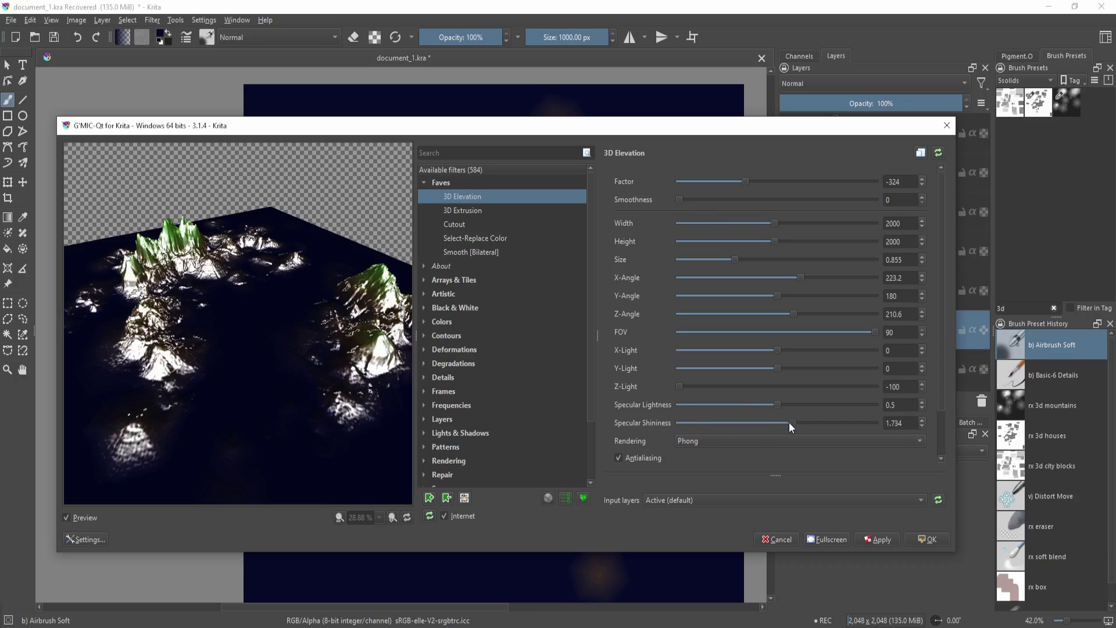
pyautogui.moveTo(700, 427); pyautogui.dragTo(667, 426)
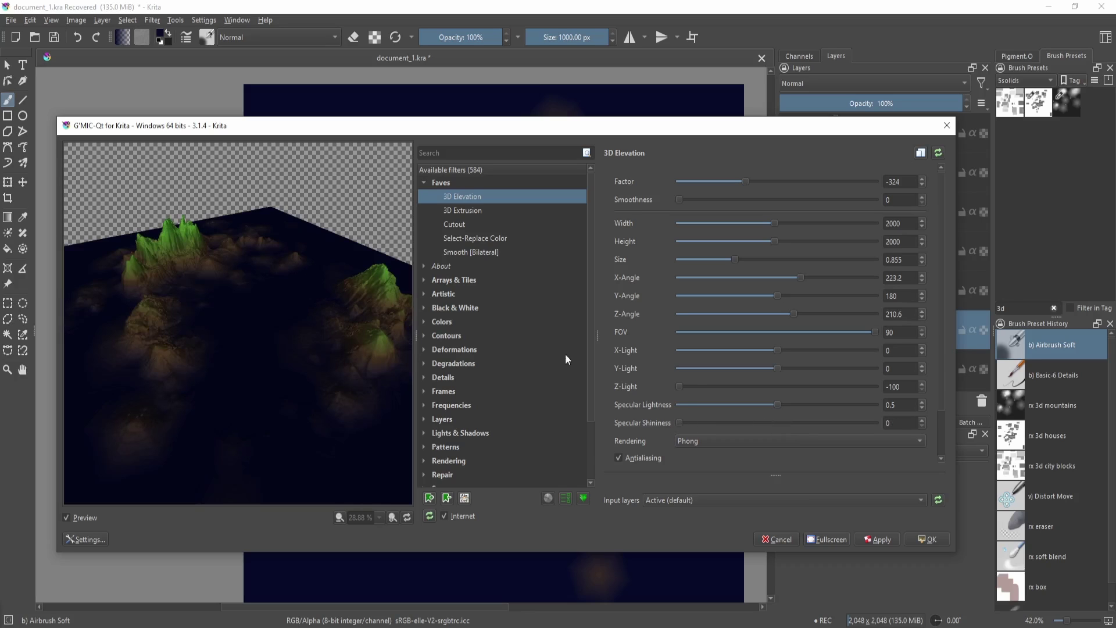
pyautogui.scroll(2, 716, 446)
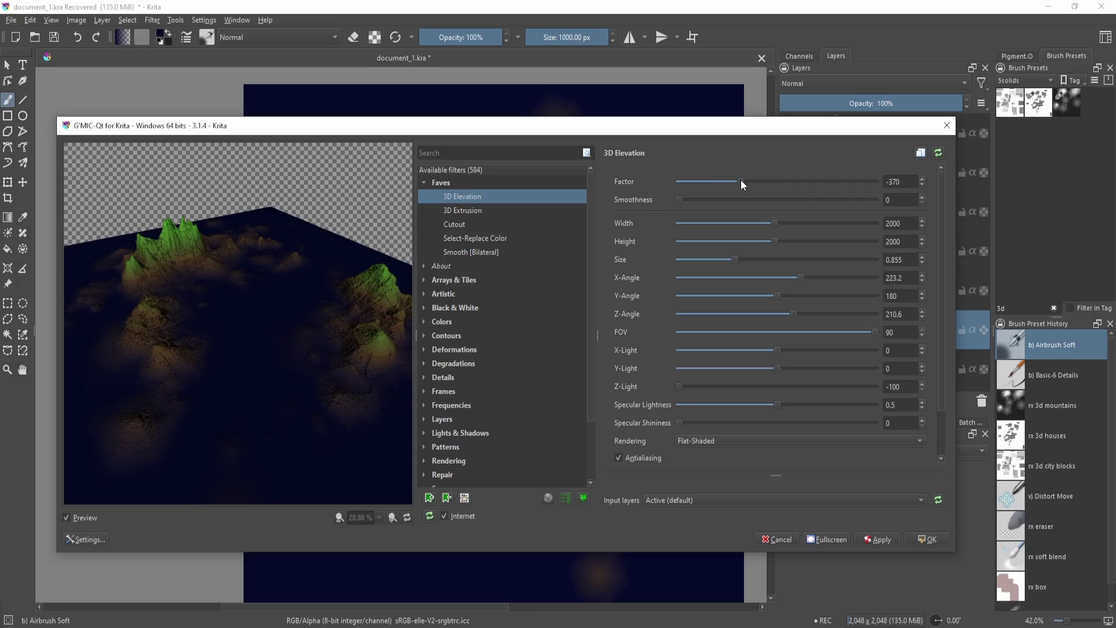
pyautogui.moveTo(741, 181); pyautogui.dragTo(683, 185)
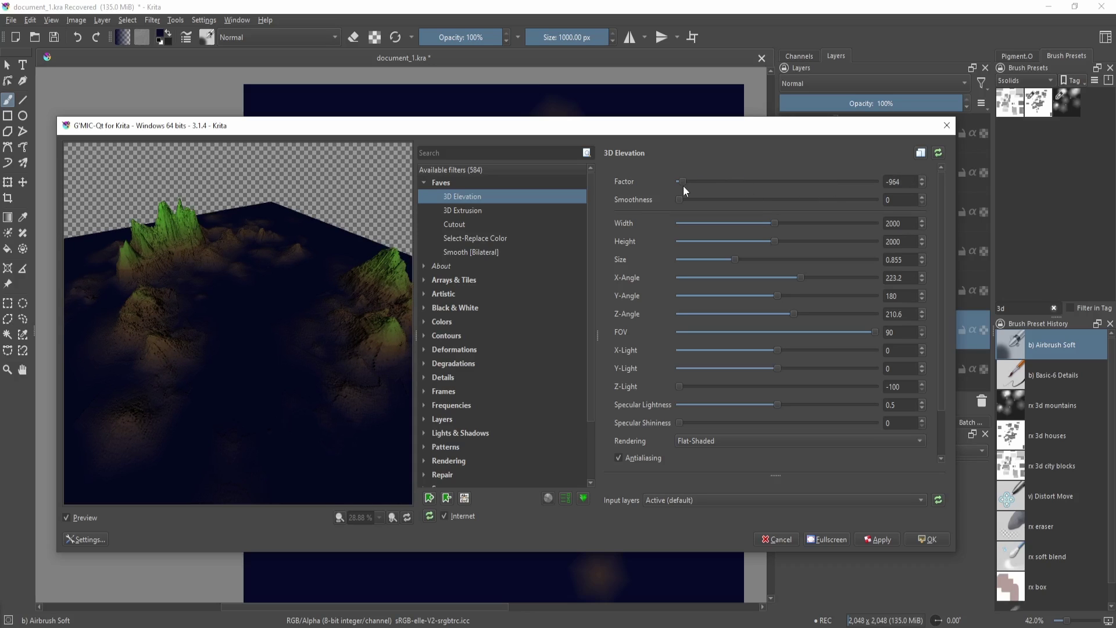
pyautogui.click(914, 535)
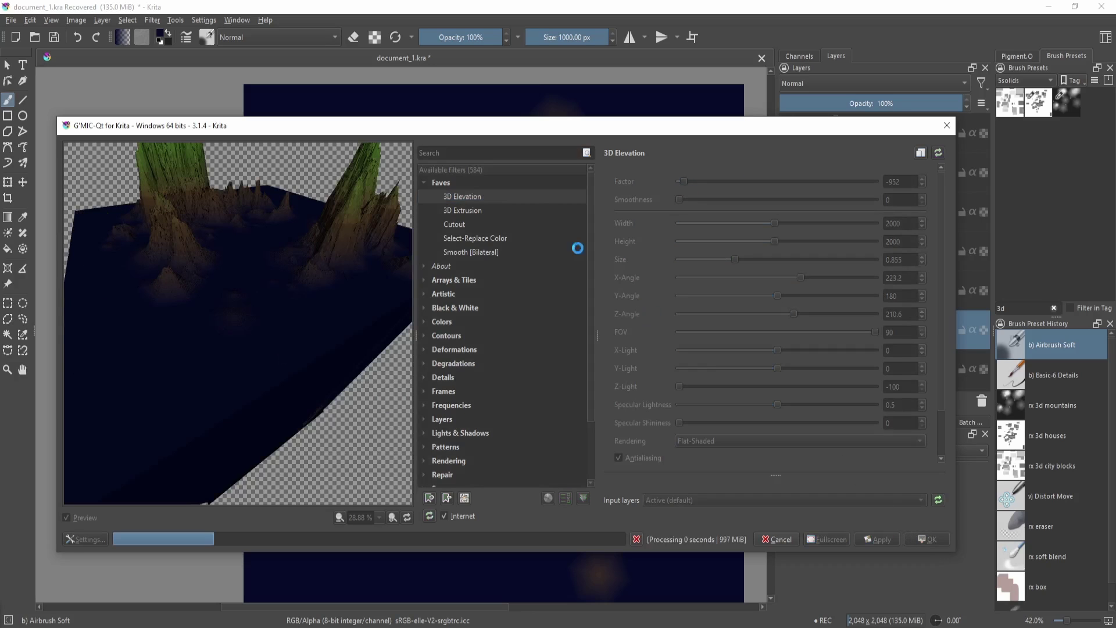
# Try small touch-up strokes on the tallest green mountain with b) Basic-6 Details in colours sampled from its slopes
pyautogui.scroll(1, 443, 334)
pyautogui.press('/')
pyautogui.moveTo(410, 322)
pyautogui.mouseDown()
pyautogui.moveTo(339, 306)
pyautogui.moveTo(476, 281)
pyautogui.mouseUp()
pyautogui.keyDown('ctrl'); pyautogui.click(419, 174); pyautogui.keyUp('ctrl')
pyautogui.moveTo(406, 180)
pyautogui.mouseDown()
pyautogui.moveTo(452, 194)
pyautogui.moveTo(456, 226)
pyautogui.moveTo(478, 225)
pyautogui.mouseUp()
pyautogui.hotkey('ctrl', 'z')
pyautogui.keyDown('ctrl'); pyautogui.click(458, 203); pyautogui.keyUp('ctrl')
pyautogui.keyDown('ctrl'); pyautogui.click(440, 241); pyautogui.keyUp('ctrl')
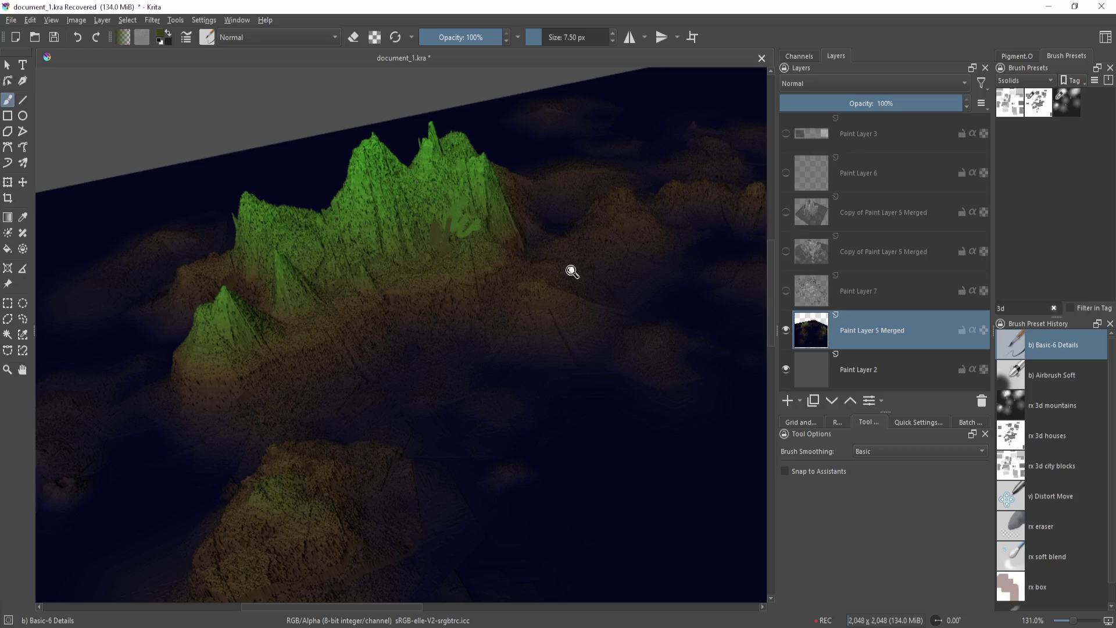
pyautogui.scroll(-2, 558, 296)
pyautogui.scroll(-1, 580, 377)
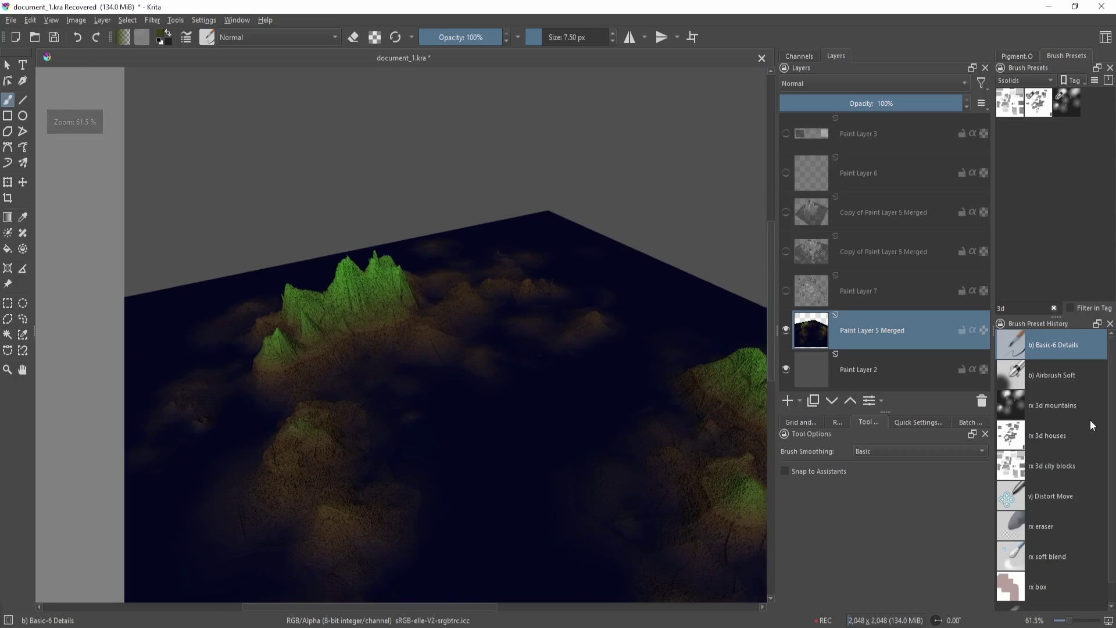
# Go through the rx 3d mountains and rx 3d houses brushes and select rx 3d city blocks
pyautogui.click(1075, 405)
pyautogui.click(1074, 375)
pyautogui.click(1038, 103)
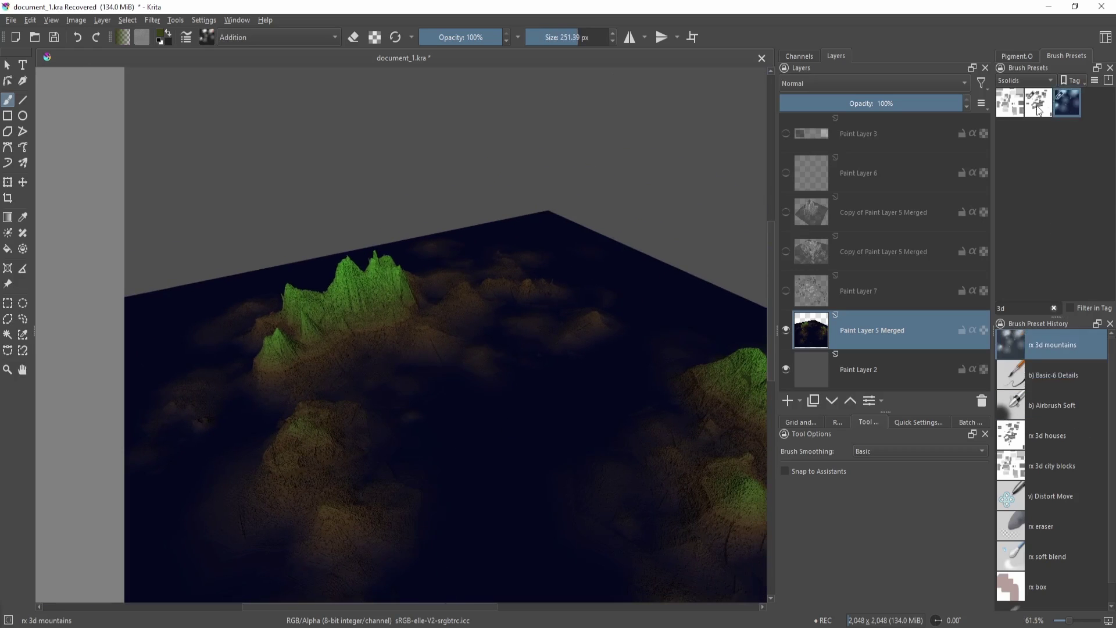
pyautogui.click(1068, 103)
pyautogui.click(1038, 103)
pyautogui.click(1011, 103)
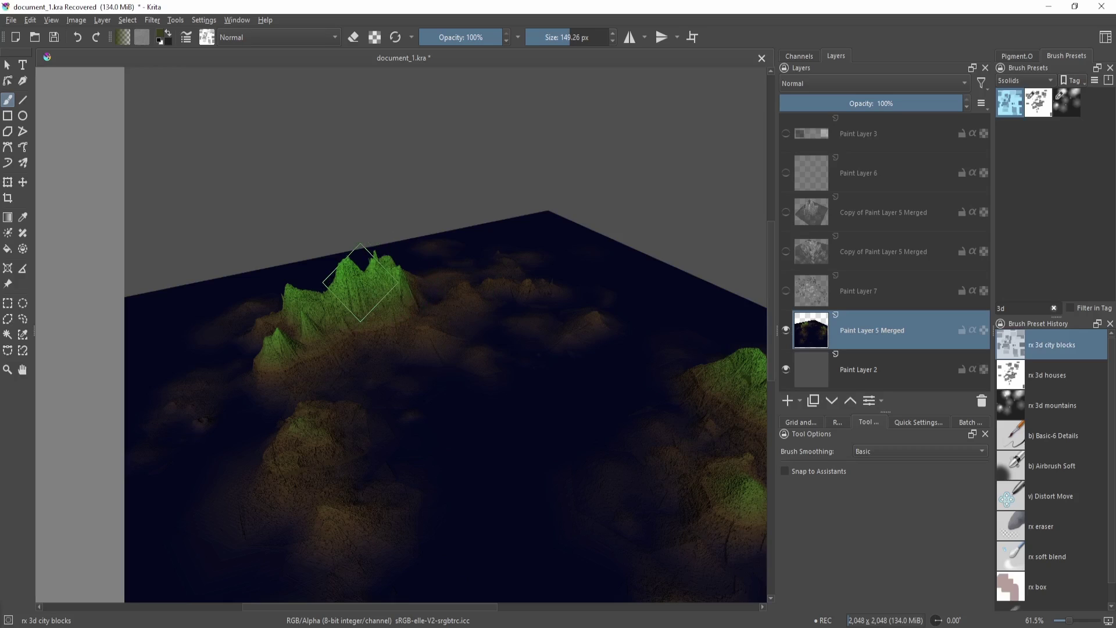
pyautogui.moveTo(473, 312); pyautogui.dragTo(380, 321)
pyautogui.moveTo(381, 321); pyautogui.dragTo(316, 367)
pyautogui.moveTo(316, 367); pyautogui.dragTo(348, 289)
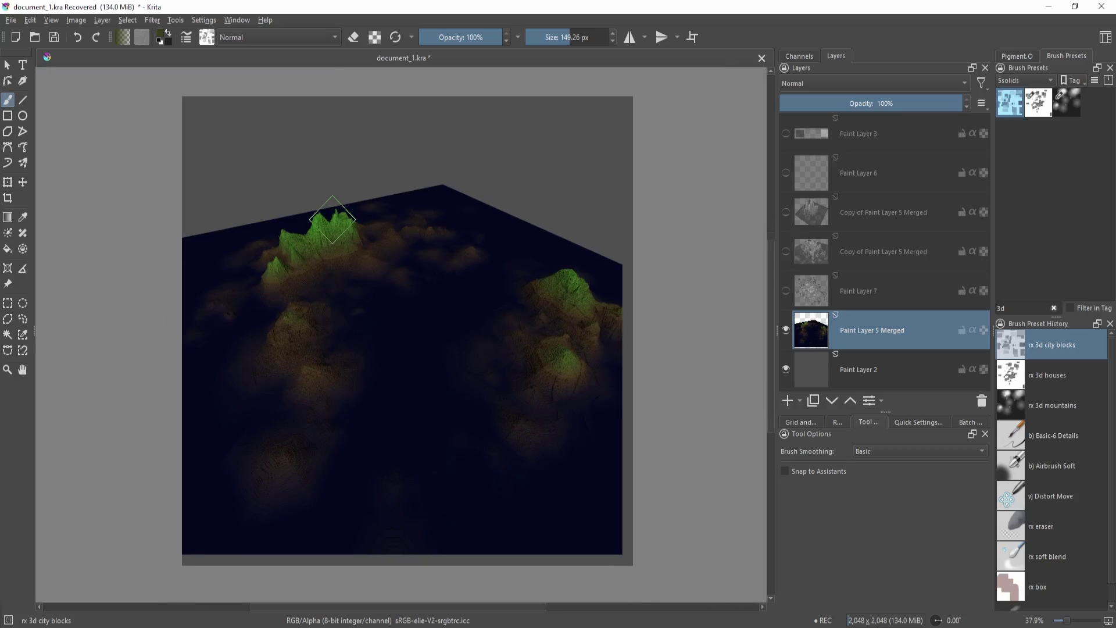